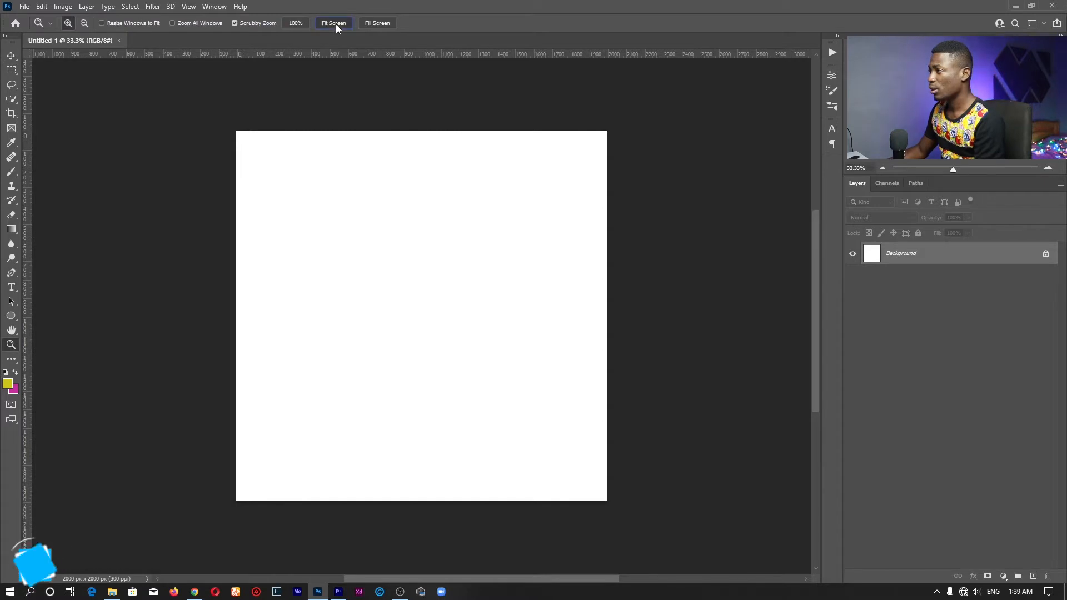
Set the foreground colour to magenta #b80cd2
left_click(335, 24)
left_click_drag(486, 230, 475, 232)
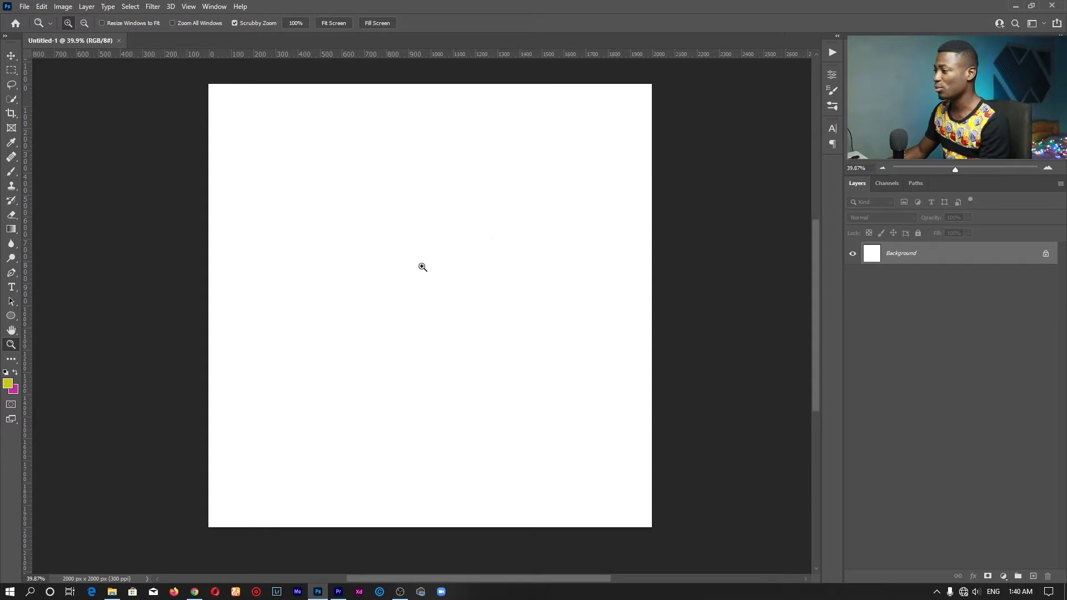
left_click(8, 386)
left_click_drag(685, 107, 685, 92)
left_click(663, 90)
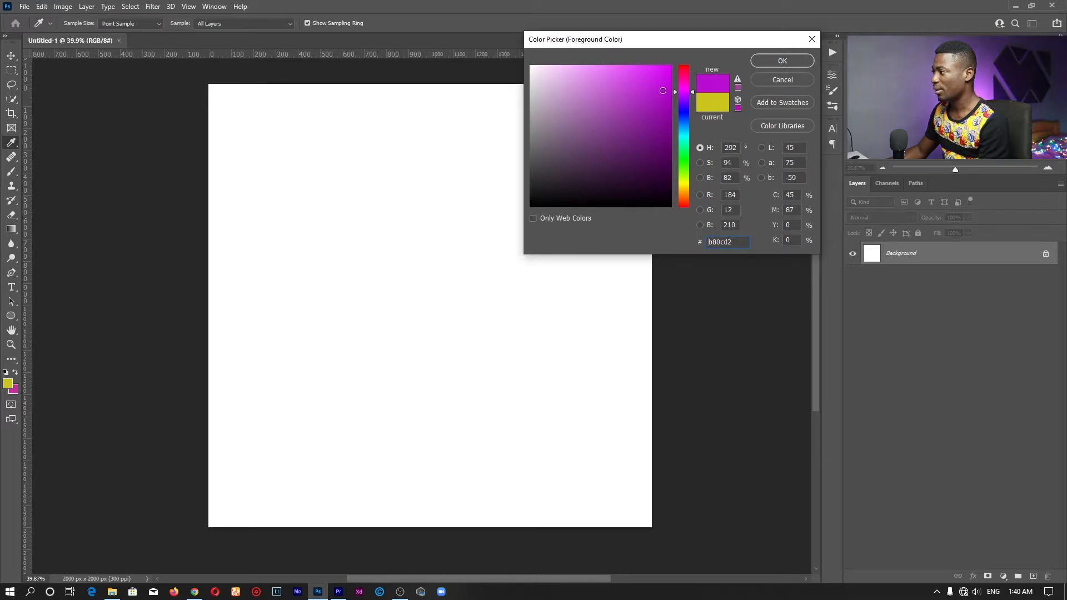
left_click(783, 61)
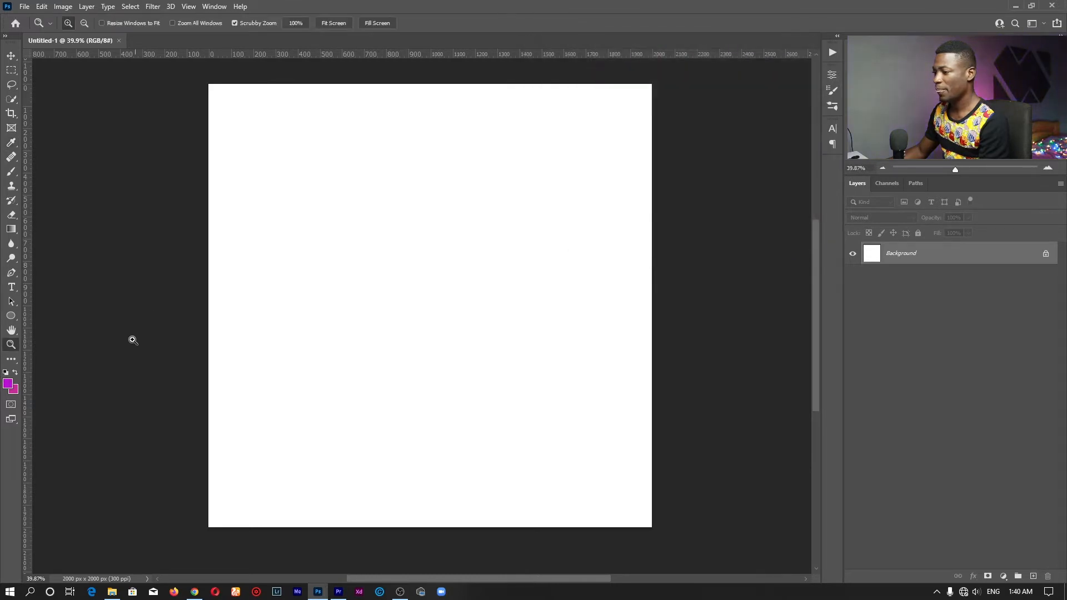
Set the background colour to deep violet purple #5007b4
left_click(14, 390)
left_click(682, 98)
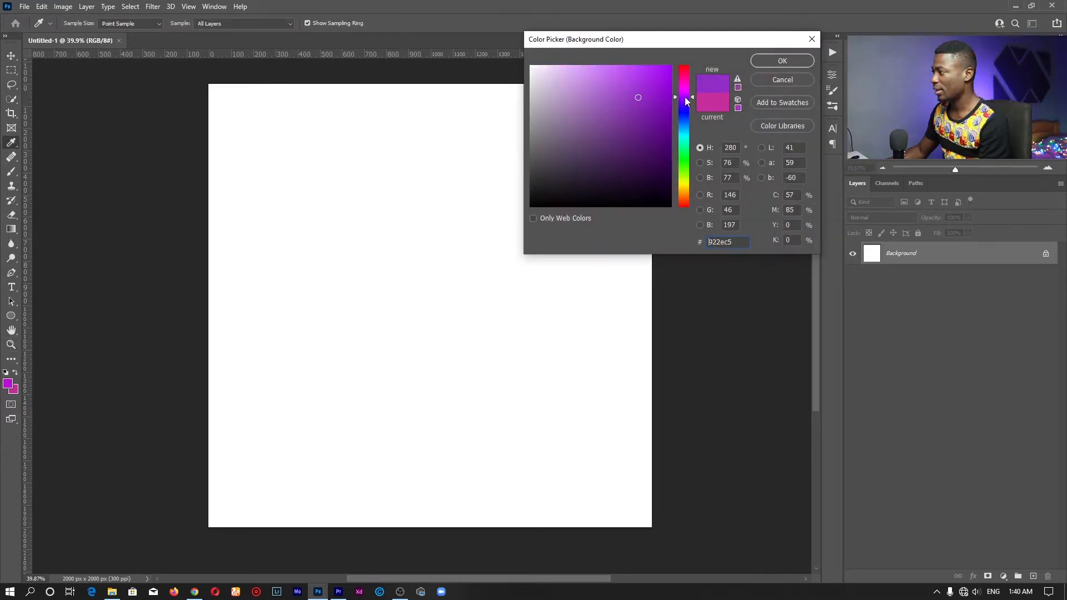
left_click(685, 98)
left_click_drag(665, 105, 666, 107)
left_click(687, 103)
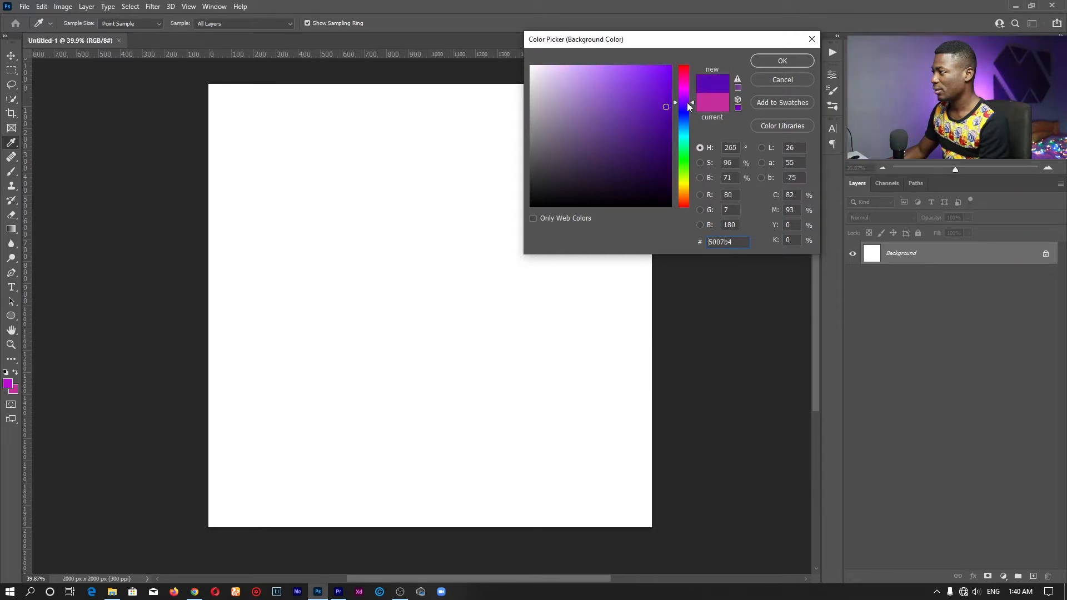
left_click(757, 61)
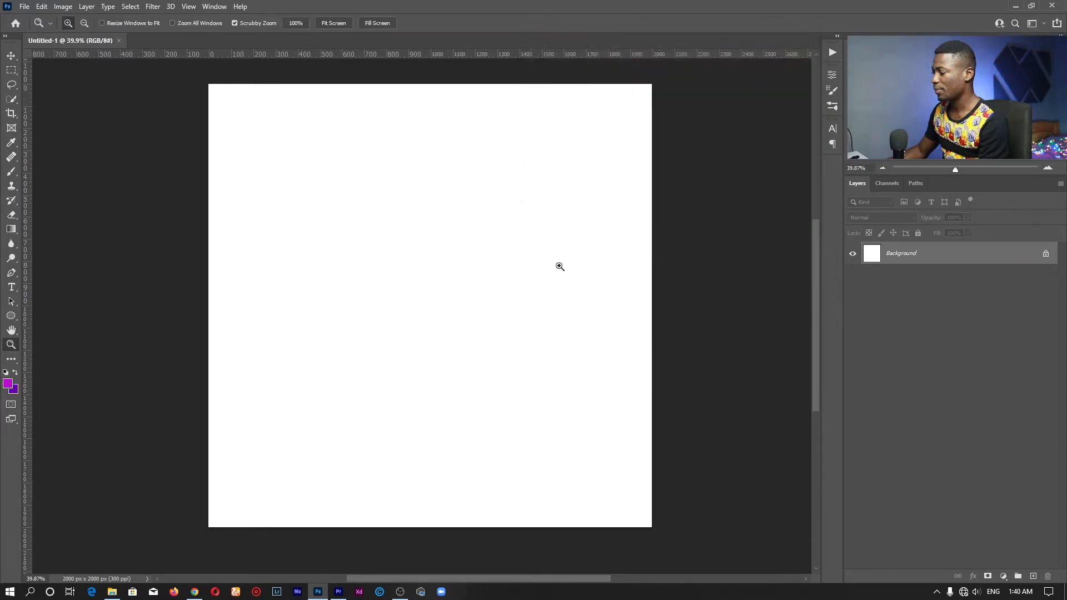
Add a gradient fill layer using the Basics Foreground to Background preset
left_click(1006, 577)
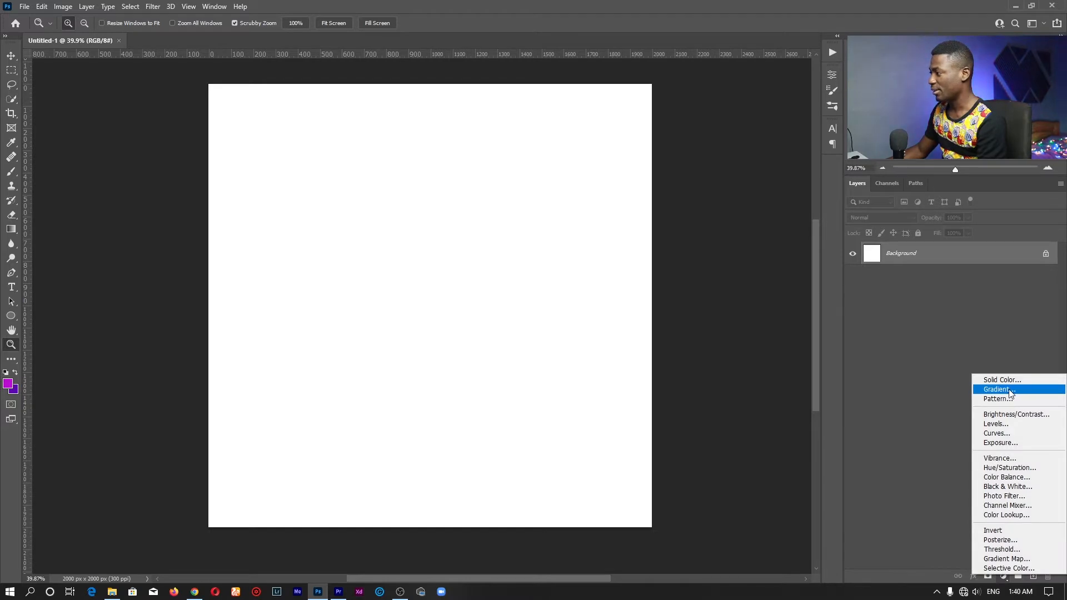
left_click(1010, 390)
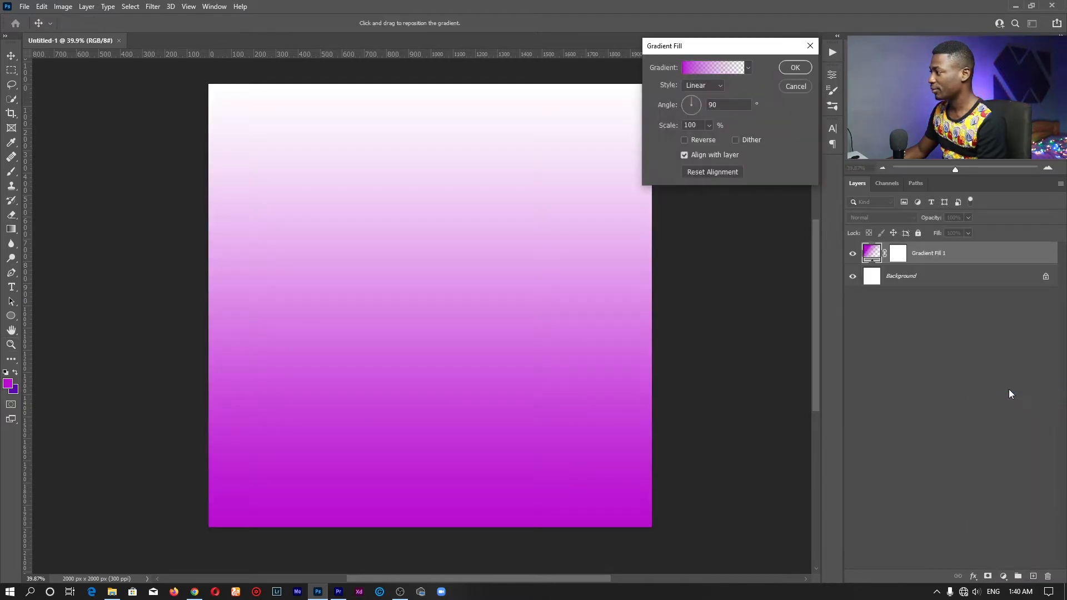
left_click(694, 65)
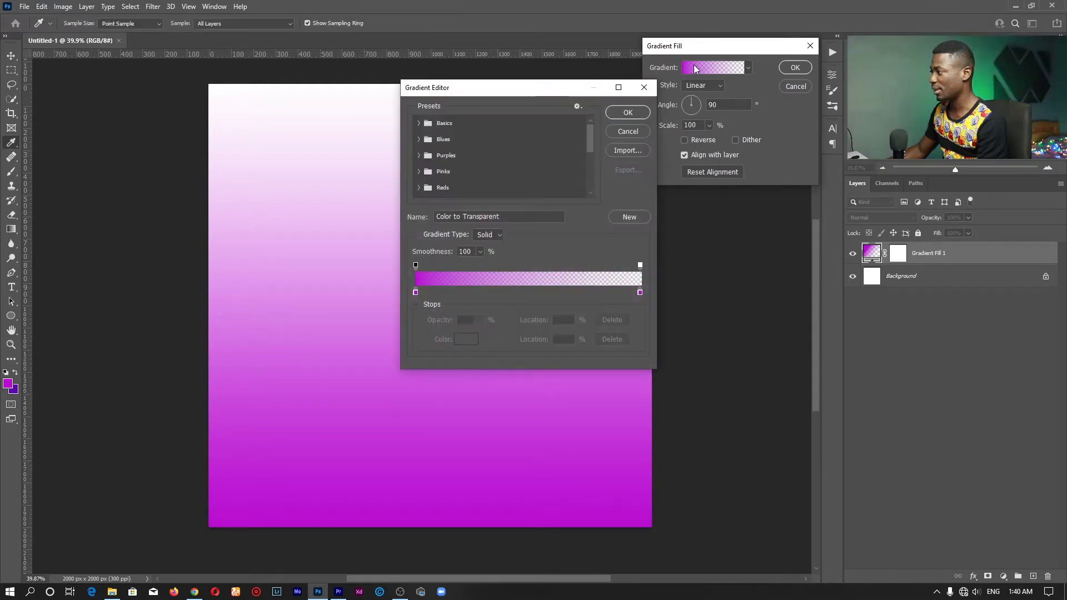
left_click_drag(476, 94, 641, 44)
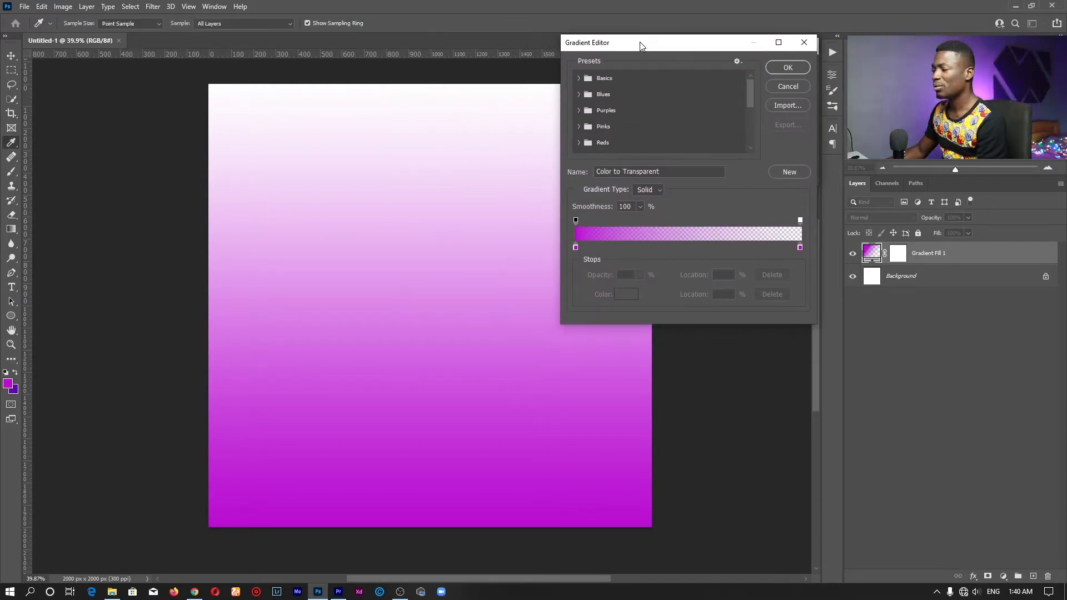
left_click(578, 78)
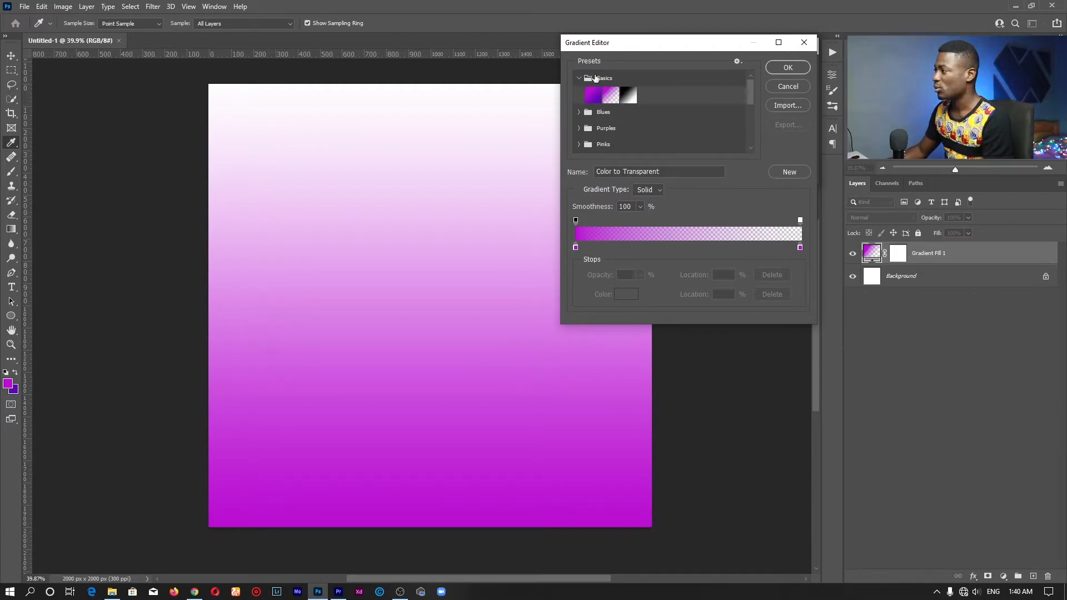
left_click(591, 99)
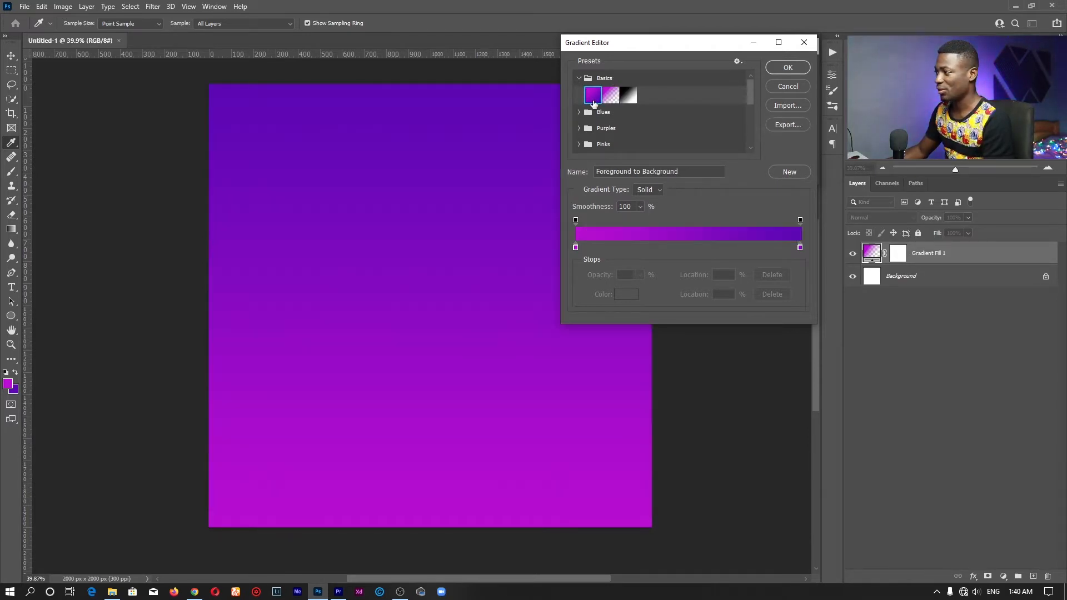
left_click(789, 66)
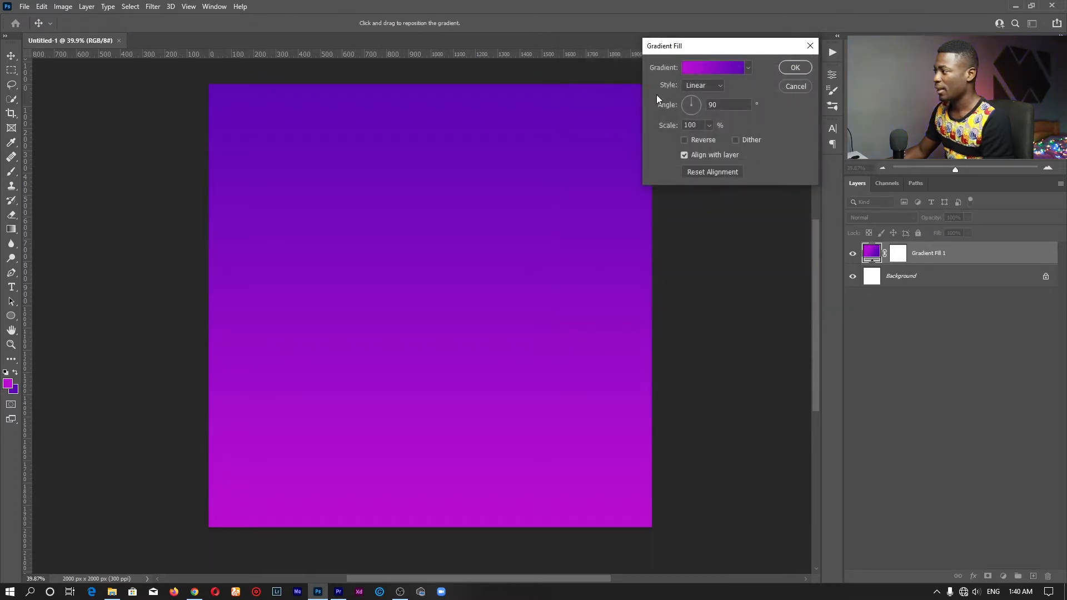
Angle the gradient diagonally at about 129.65° and confirm the fill
mouse_move(694, 111)
left_mouse_down()
mouse_move(679, 98)
mouse_move(688, 103)
left_mouse_up()
left_click_drag(443, 213, 397, 197)
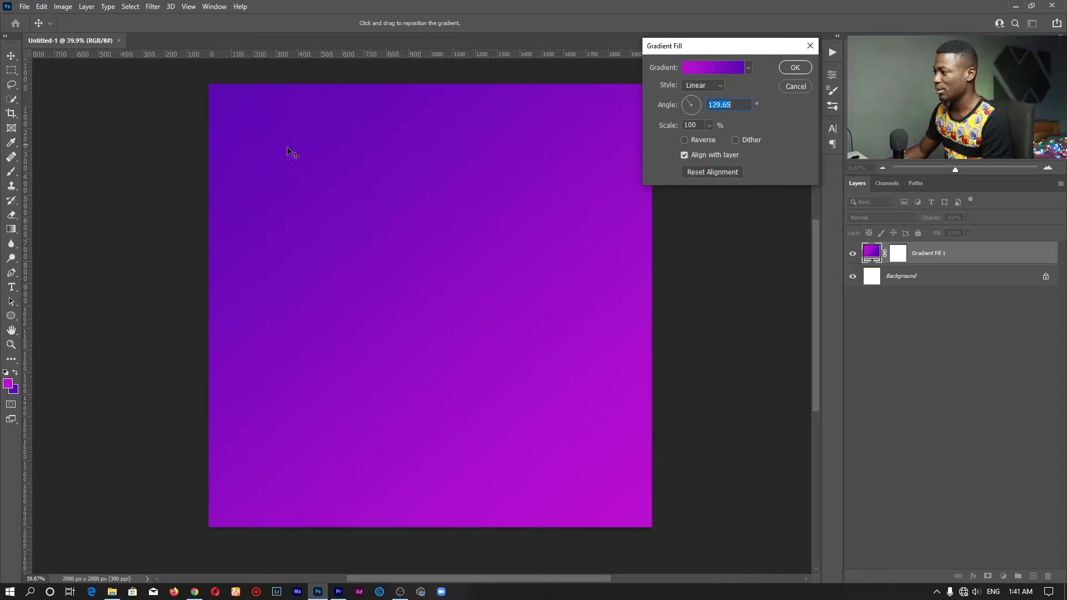
left_click(800, 68)
Draw a 1023 px circle with the Ellipse tool
key("z")
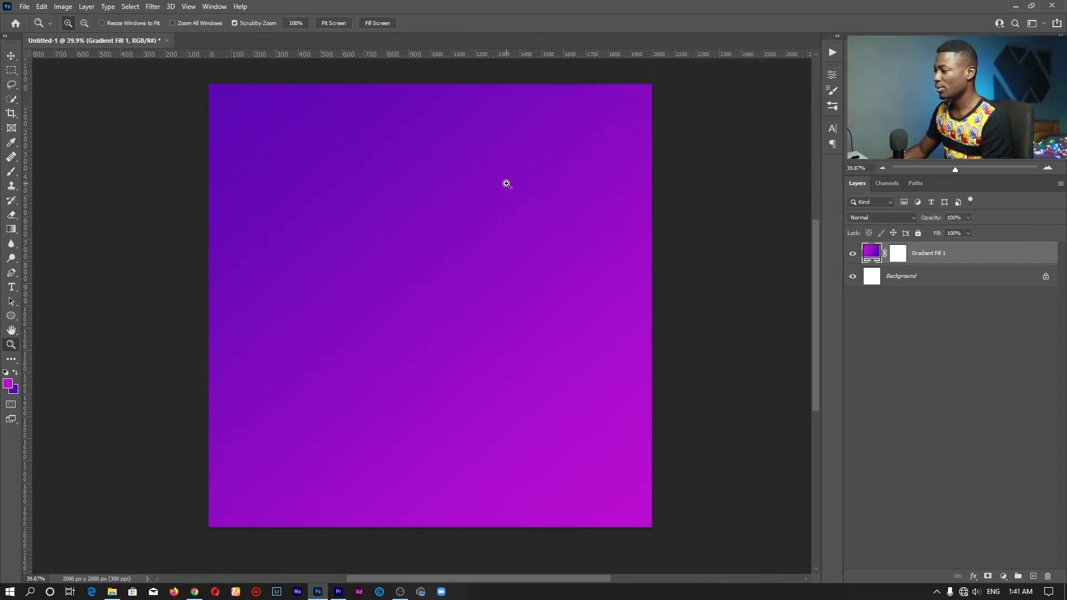
left_click_drag(462, 195, 423, 209)
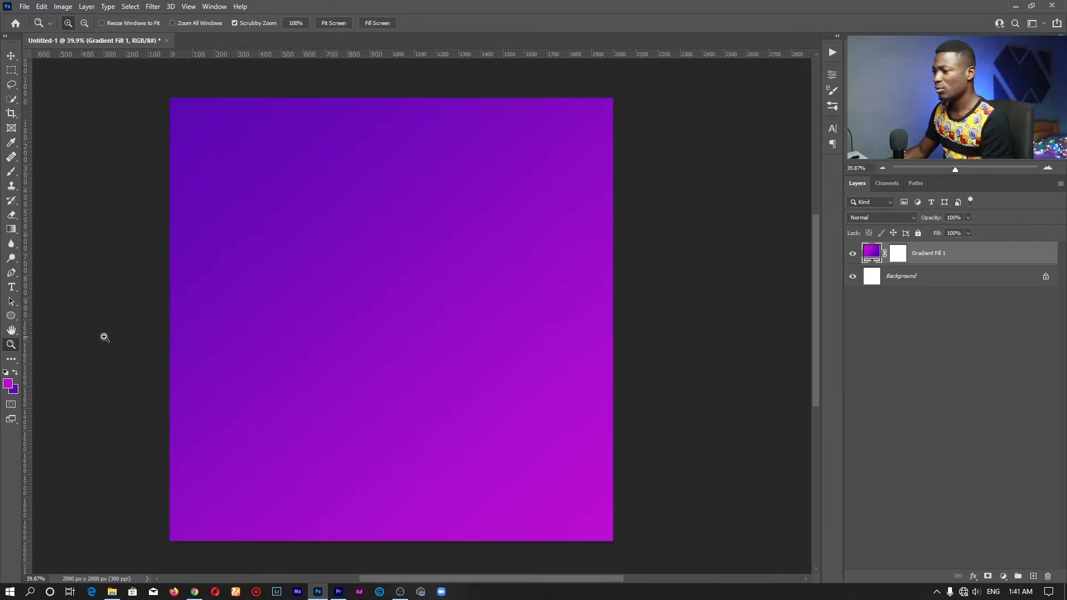
right_click(8, 318)
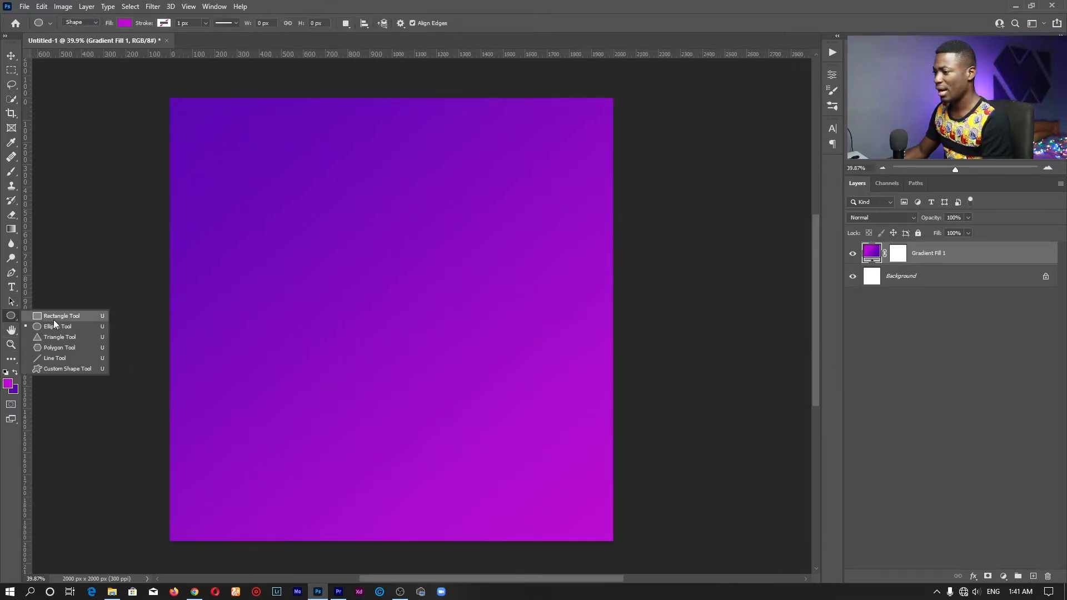
left_click(68, 326)
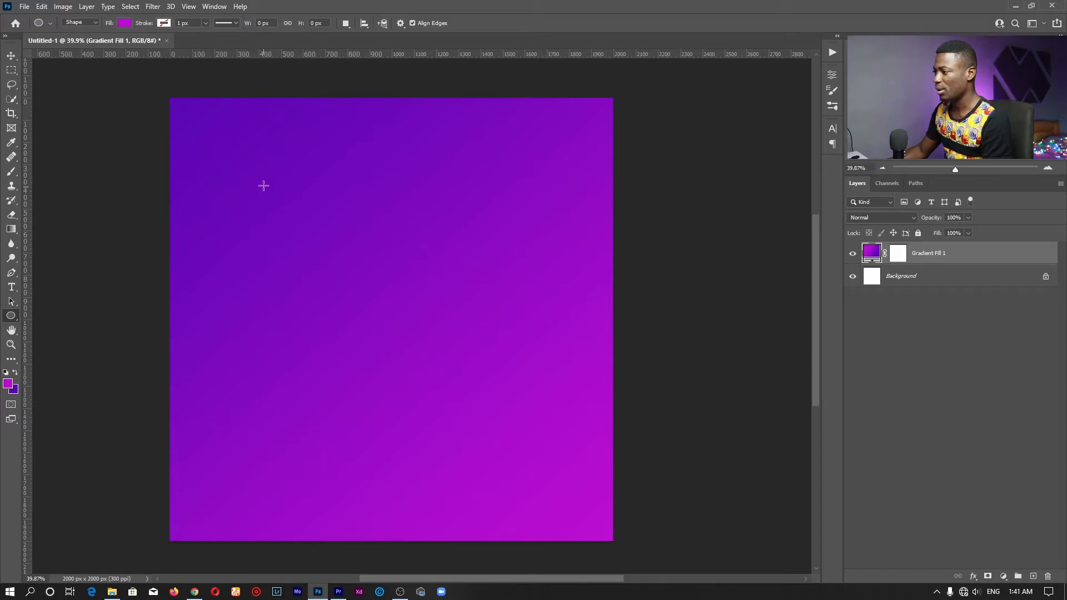
left_click_drag(264, 185, 490, 415)
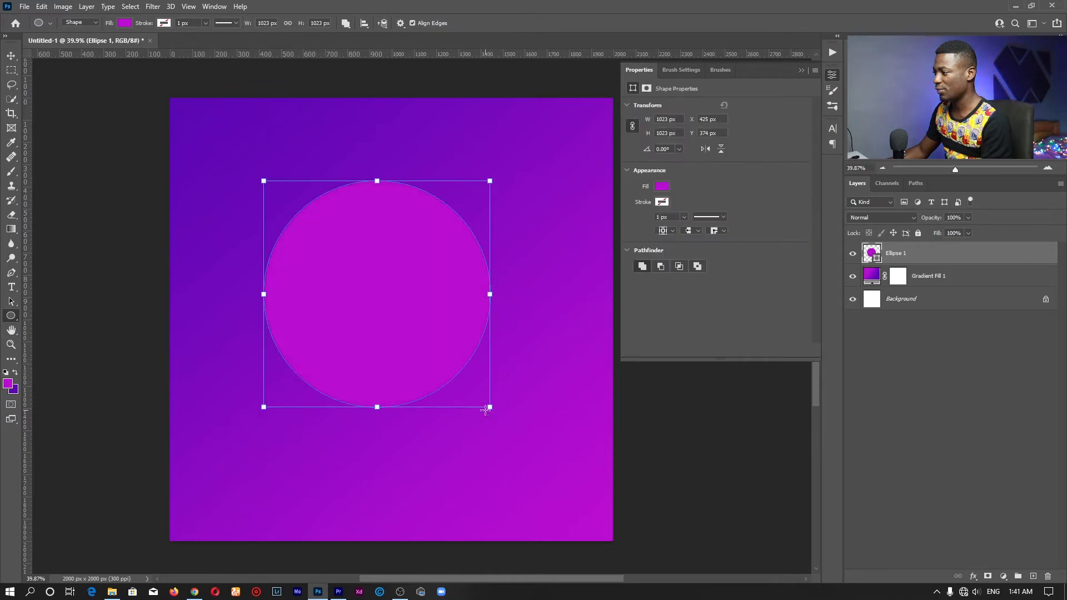
Move the Ellipse 1 circle down and right toward the canvas centre
key("v")
left_click_drag(396, 254, 413, 293)
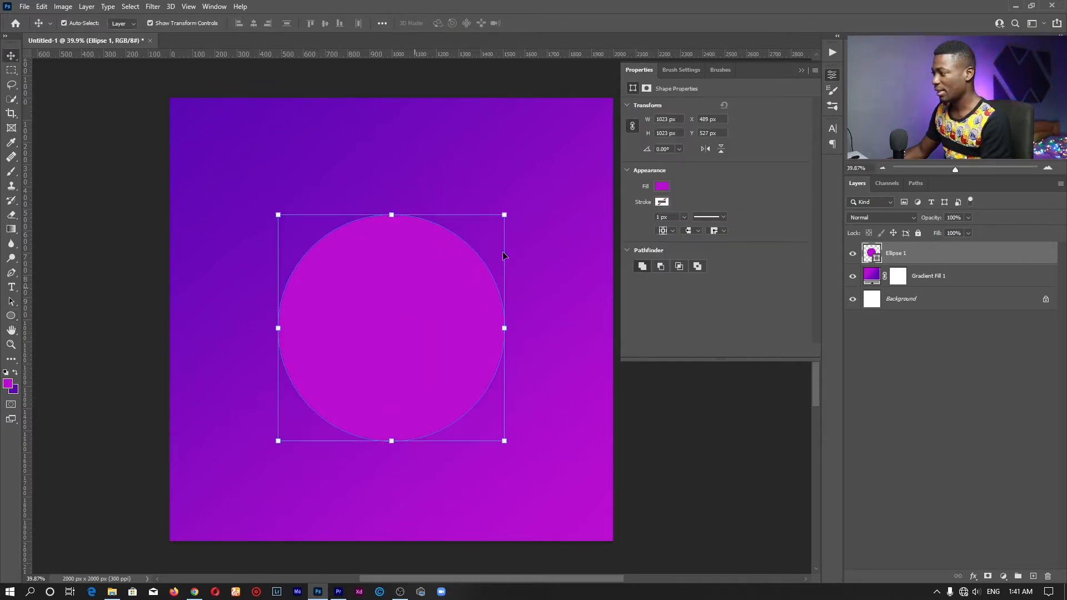
left_click(832, 74)
key("z")
left_click(951, 457)
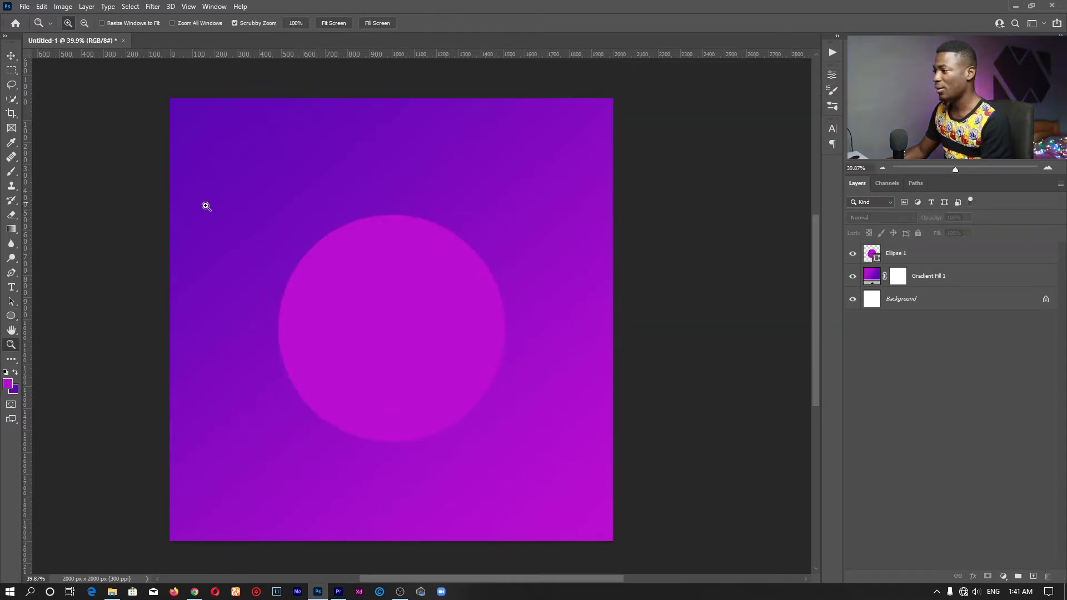
Place vertical and horizontal guides through the canvas centre
key("ctrl+r")
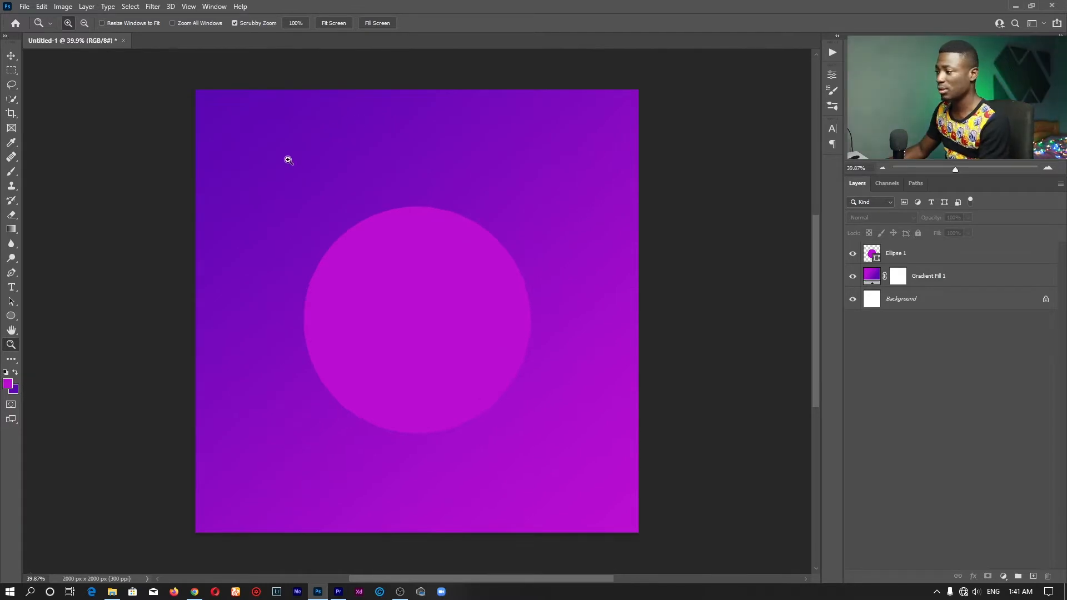
key("ctrl+r")
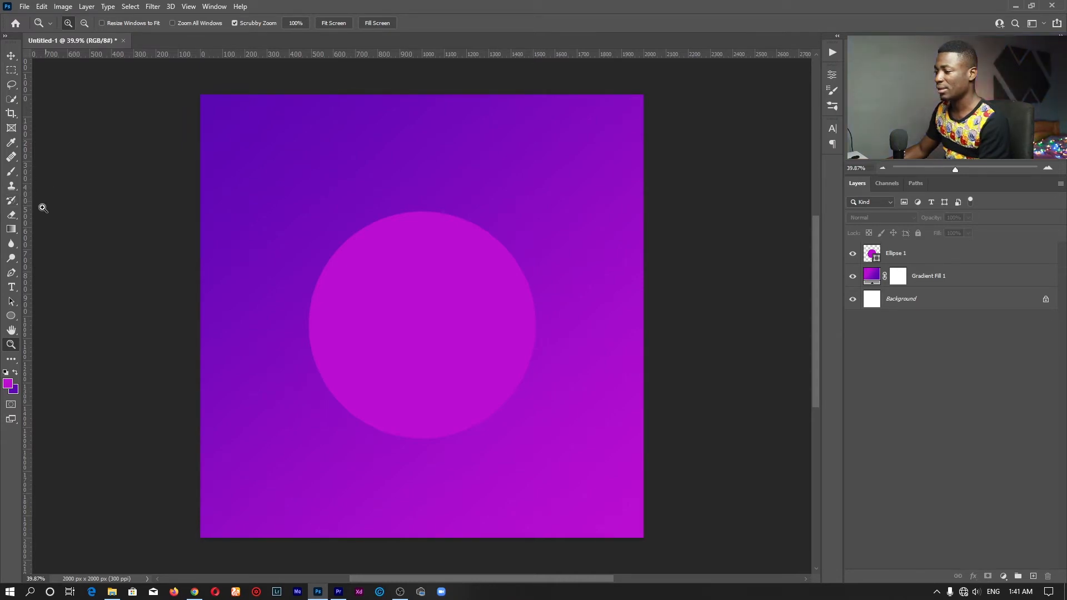
left_click_drag(28, 219, 422, 224)
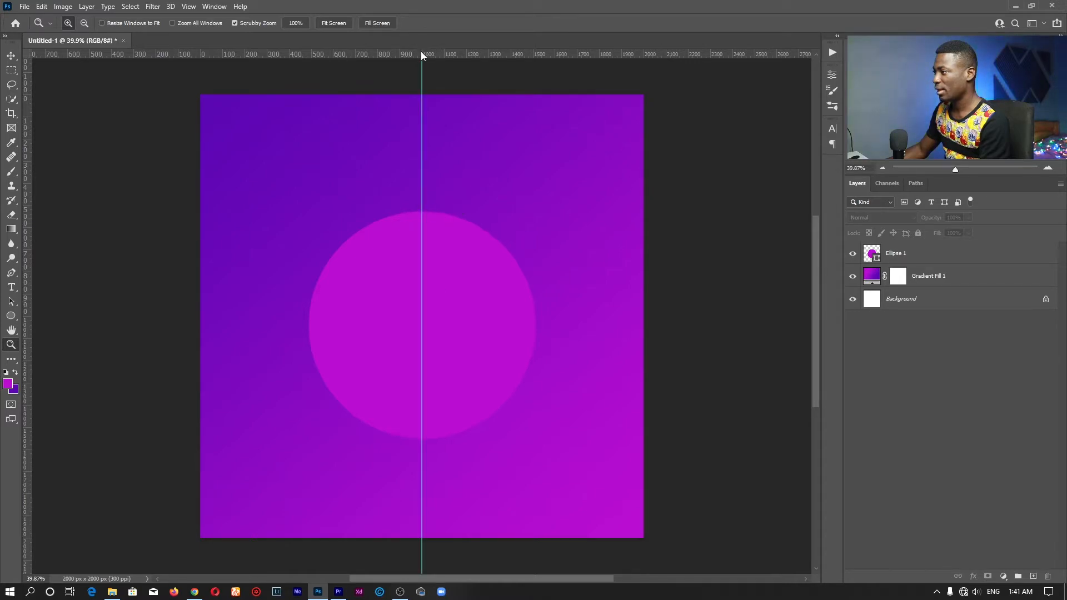
left_click_drag(421, 51, 429, 315)
Snap Ellipse 1 to the centre guides, then drag both guides back into the rulers
key("v")
left_click(460, 285)
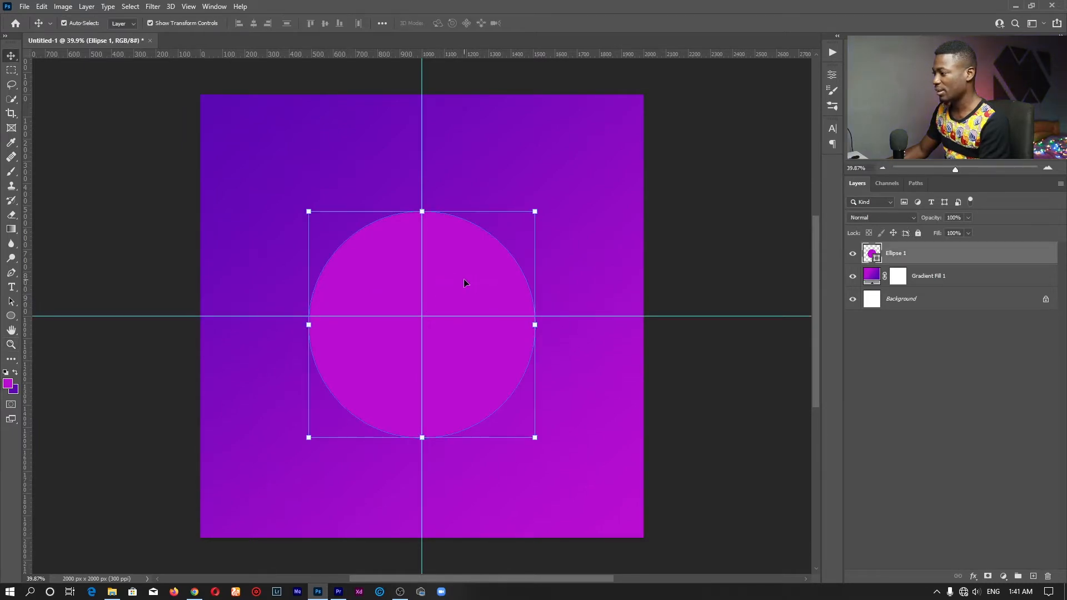
left_click_drag(464, 278, 463, 272)
key("space")
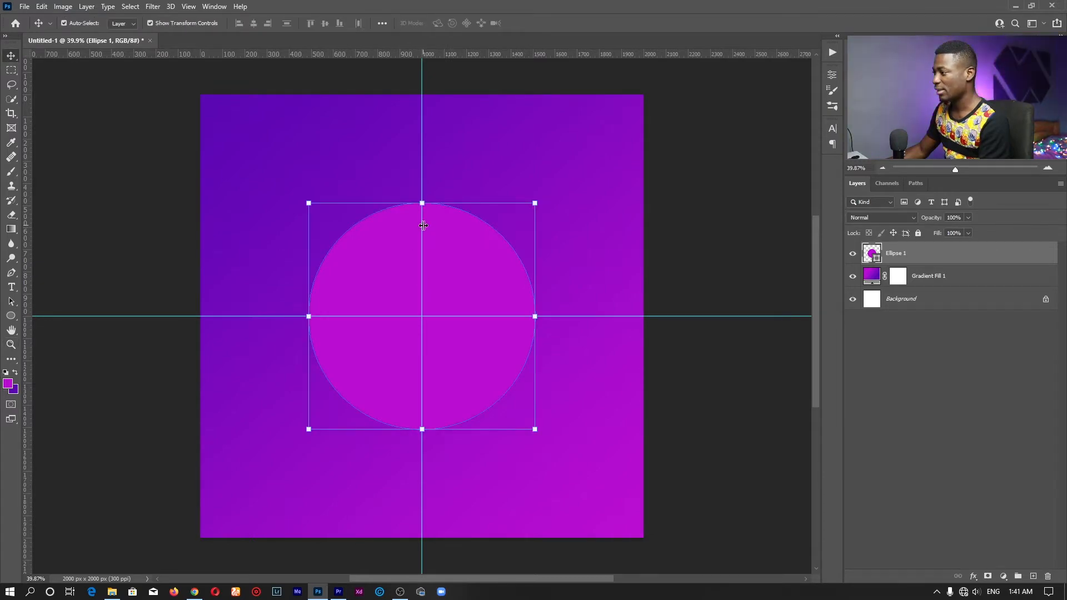
left_click_drag(422, 225, 7, 221)
left_click_drag(438, 316, 437, 23)
key("ctrl+space")
left_click_drag(417, 216, 433, 217)
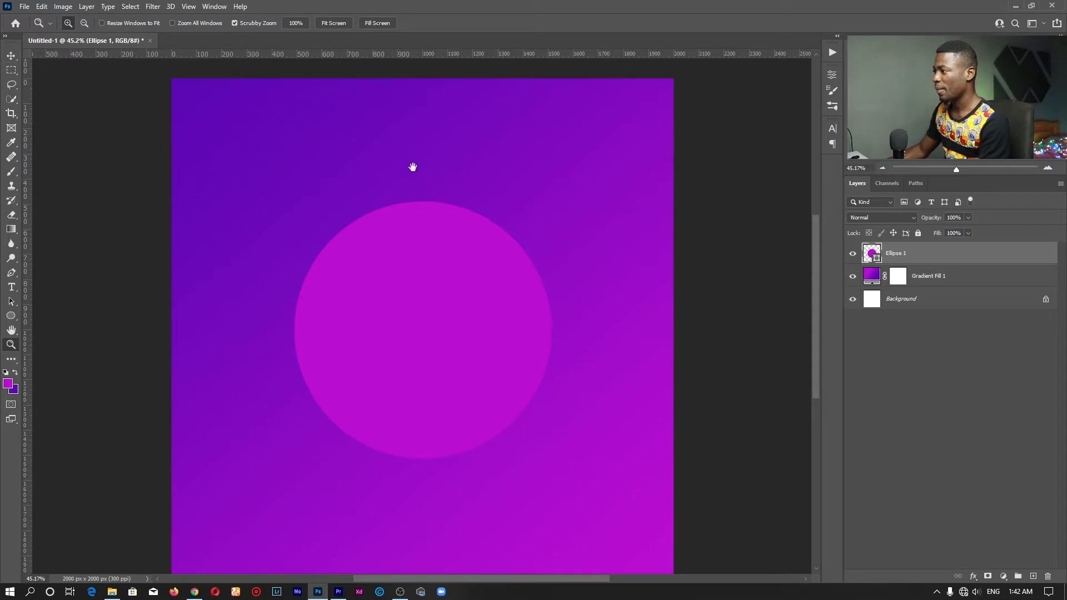
left_click(336, 23)
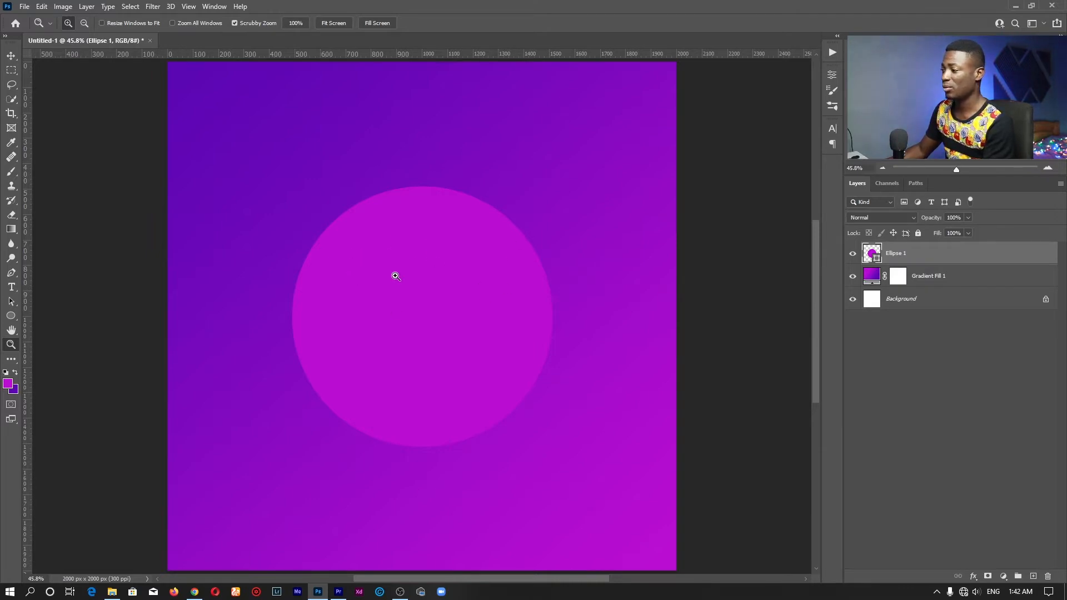
Change the Ellipse 1 fill colour to white in its shape properties
double_click(870, 253)
left_click_drag(619, 115, 483, 18)
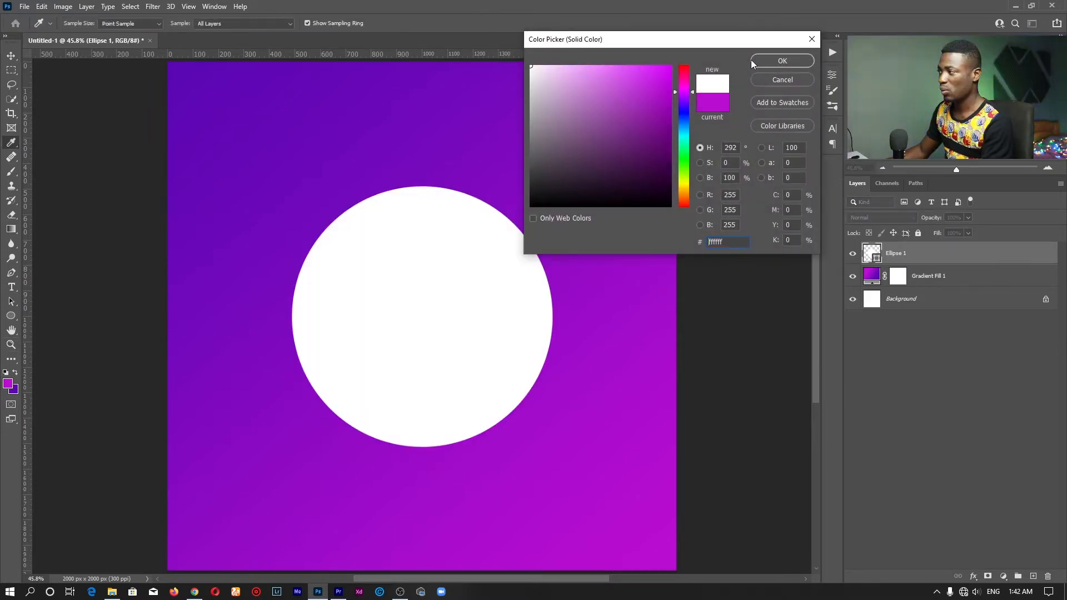
left_click(762, 60)
key("ctrl+z")
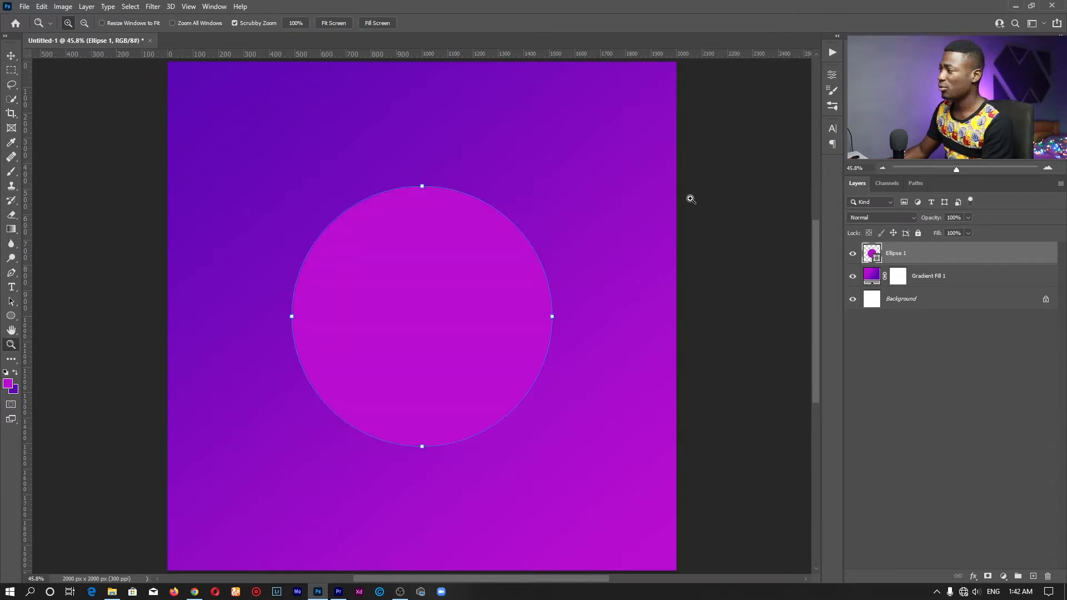
left_click(832, 76)
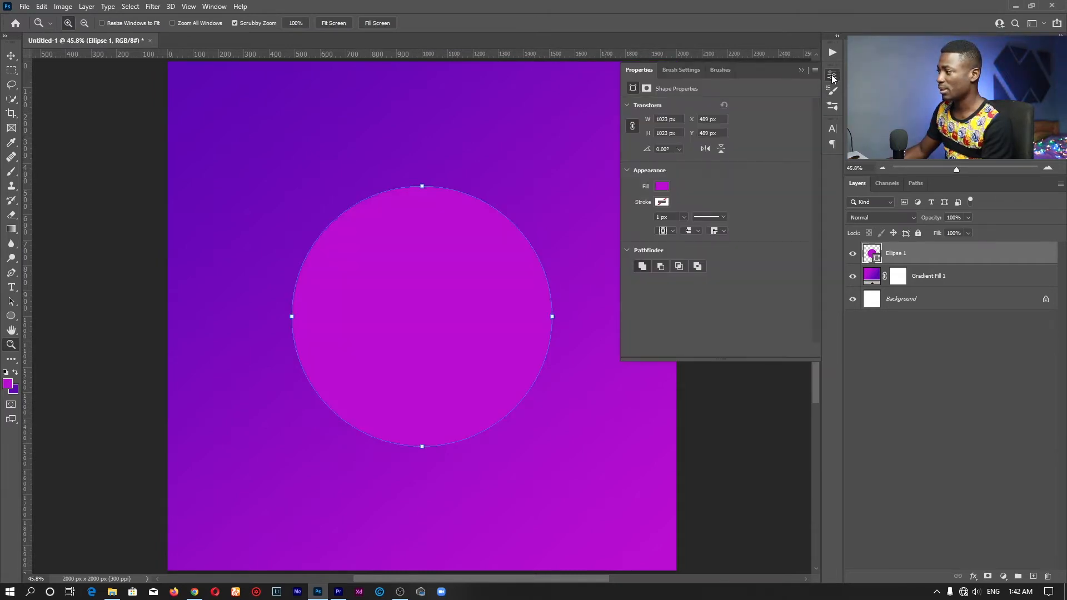
left_click(664, 187)
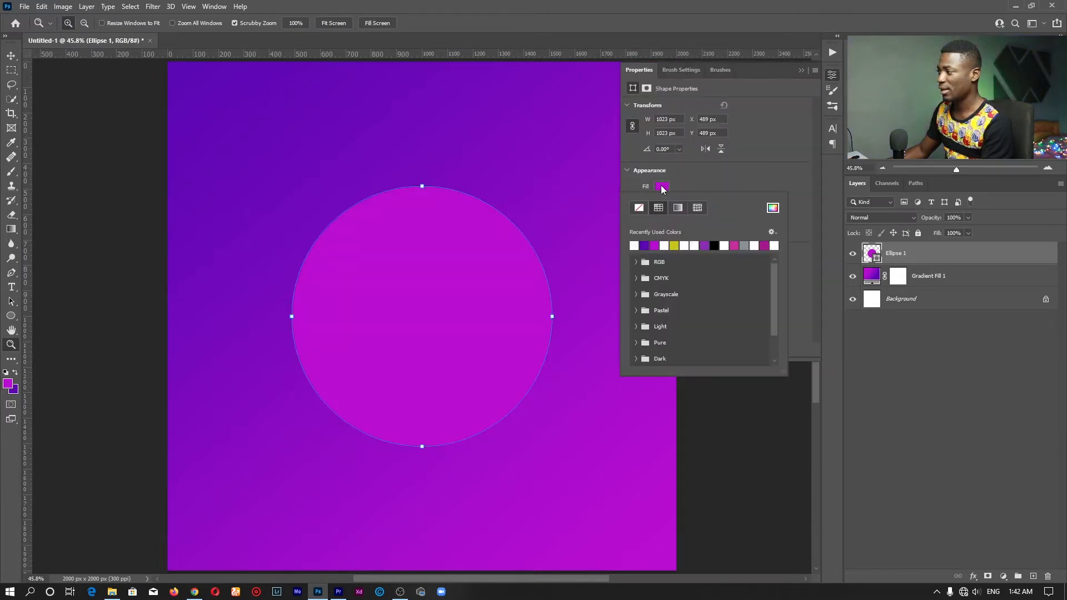
left_click(637, 243)
key("Return")
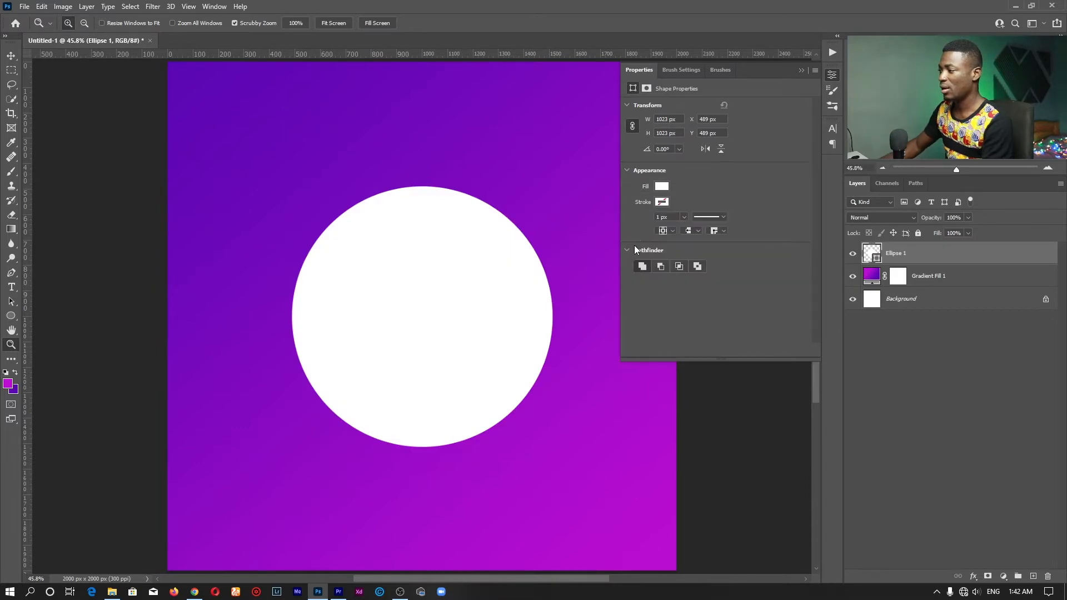
left_click(832, 76)
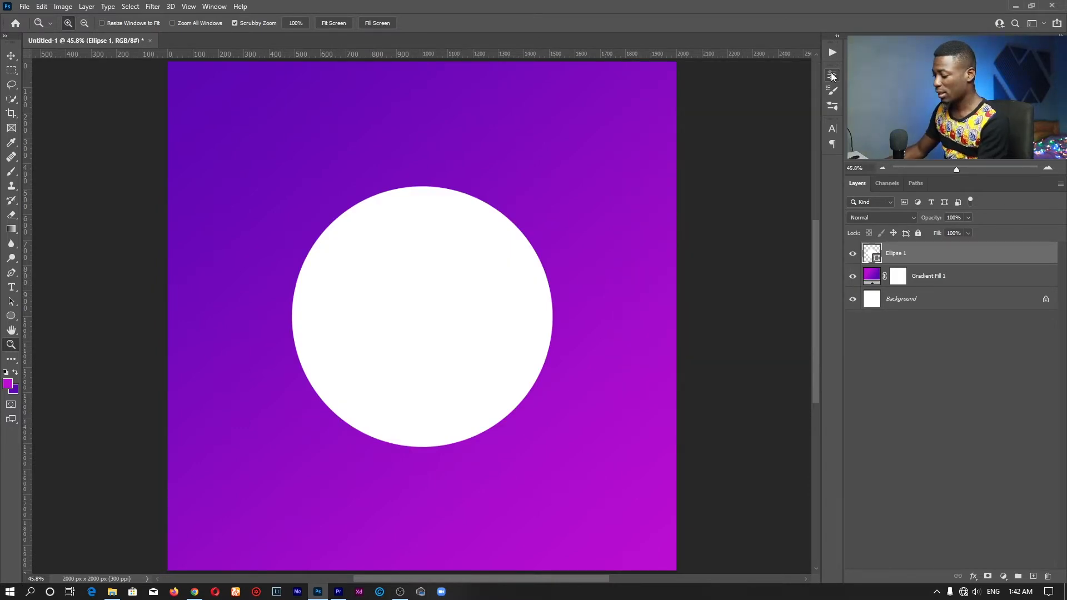
Open photo IMG_0122 from the PHOTOSHOOT folder in File Explorer
left_click(11, 316)
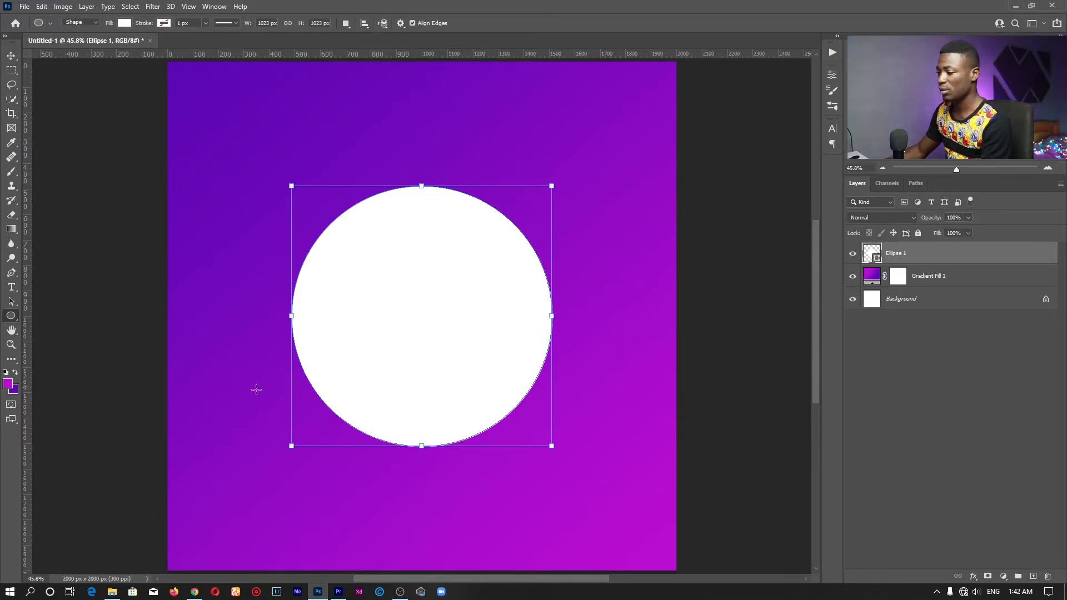
left_click(112, 591)
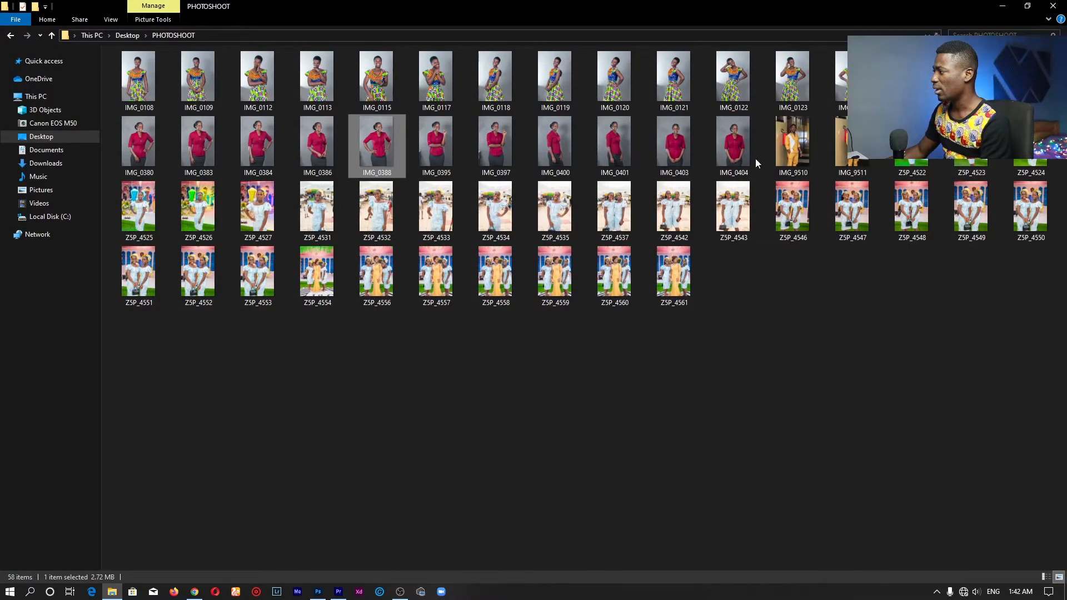
double_click(739, 69)
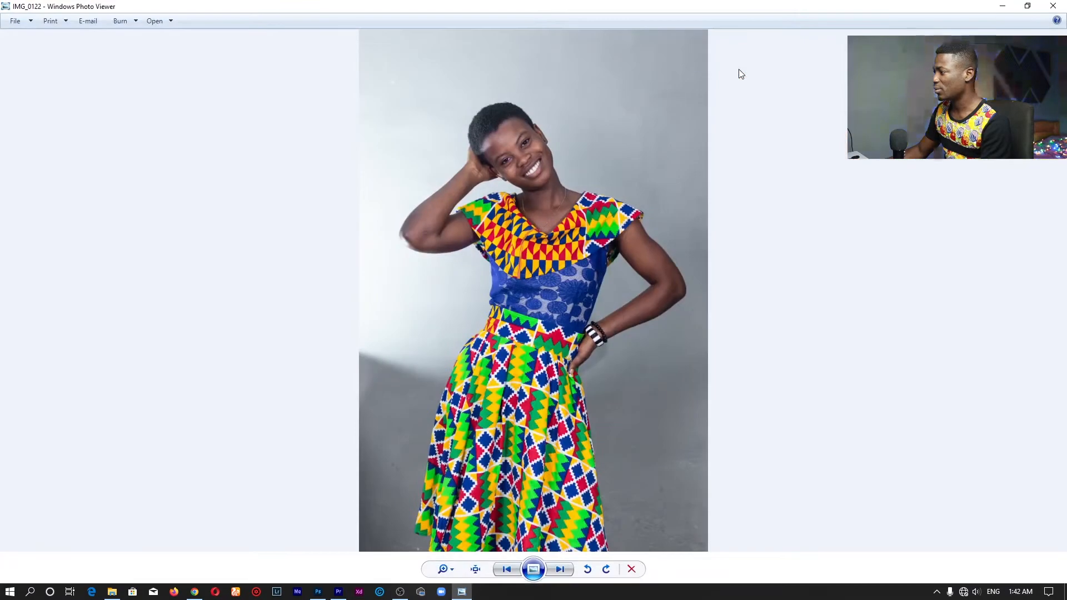
Browse the shoot photos to IMG_0120 and open it with Adobe Photoshop 2021
key("Right")
key("Right")
key("Right")
key("Right")
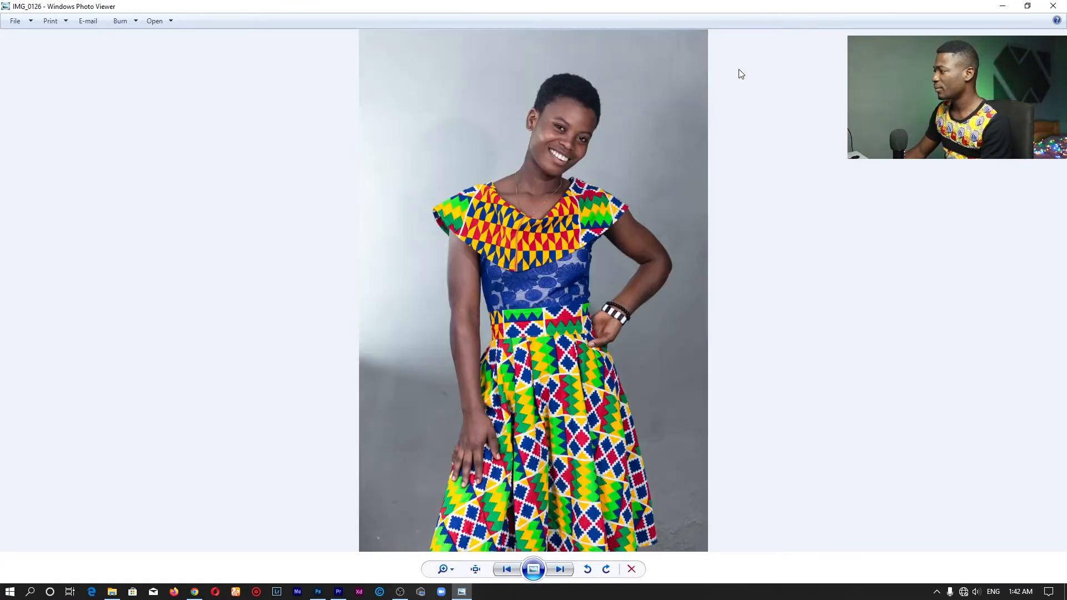
key("Right")
key("Right")
key("Right")
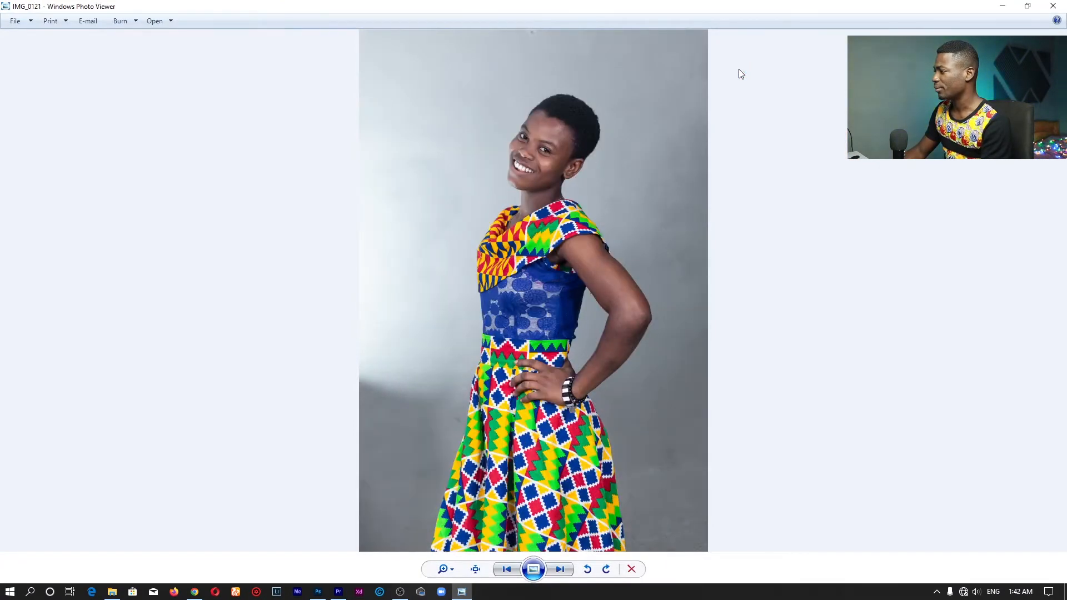
key("Left")
key("Left")
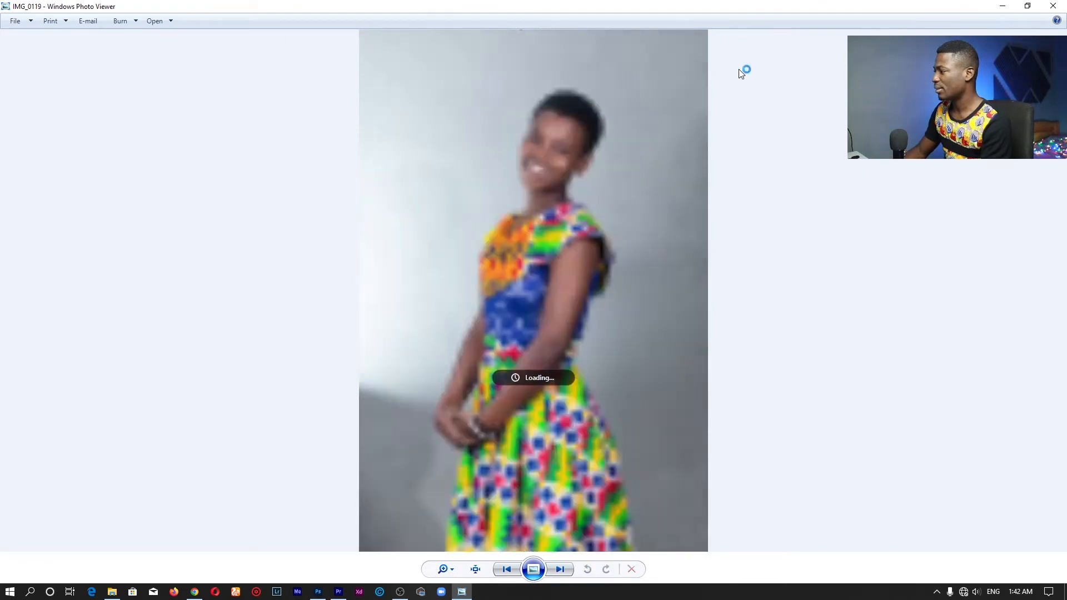
key("Right")
right_click(495, 149)
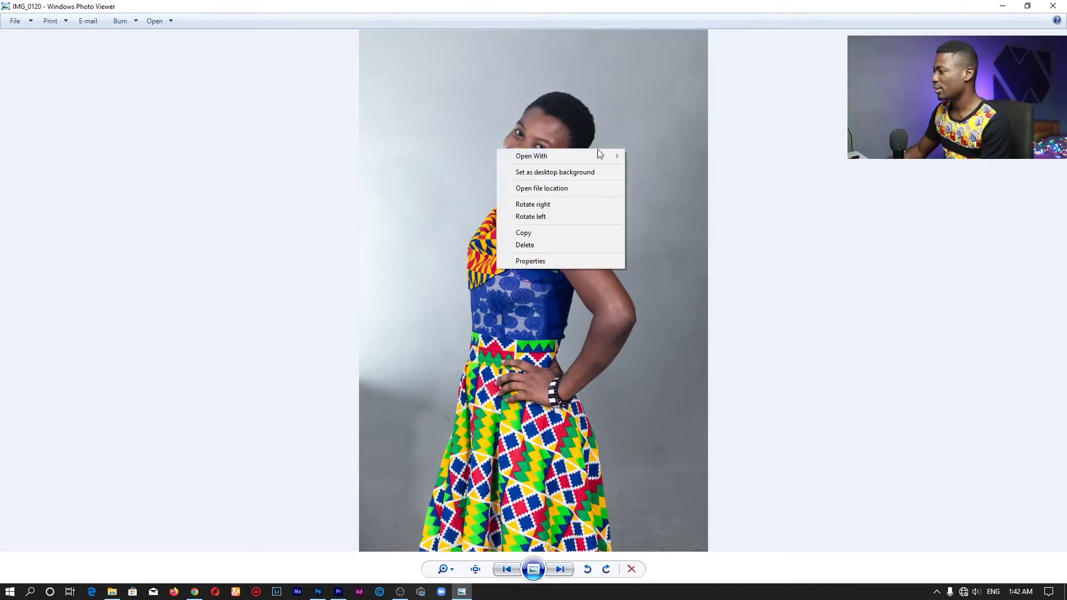
mouse_move(613, 156)
left_click(678, 206)
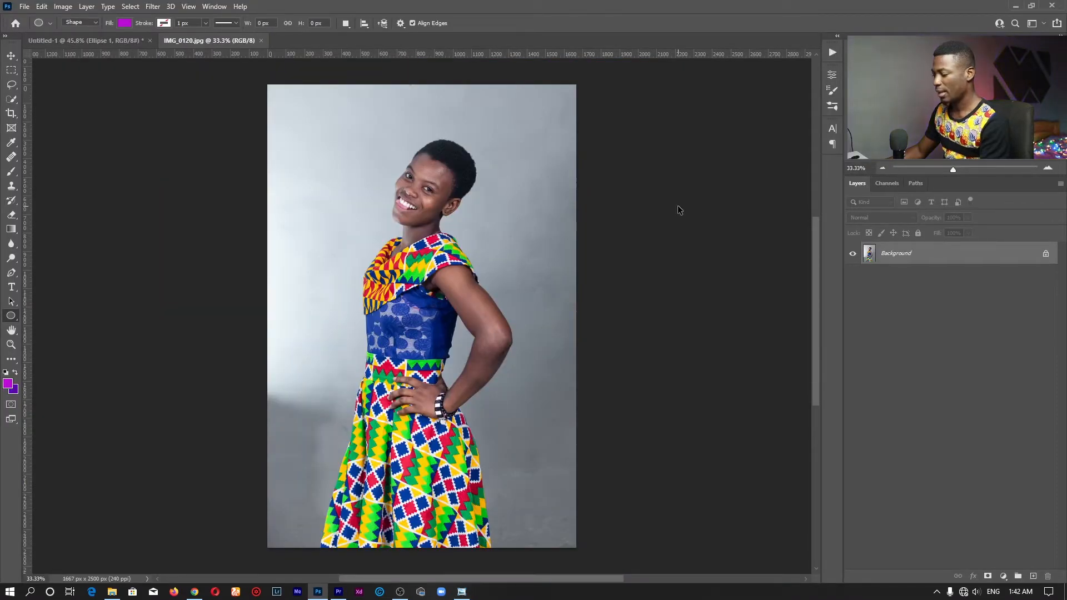
Zoom out slightly on Untitled-1, return to IMG_0120.jpg and pick the Rectangular Marquee tool
left_click(89, 40)
key("z")
left_click_drag(449, 270, 429, 265)
left_click(241, 41)
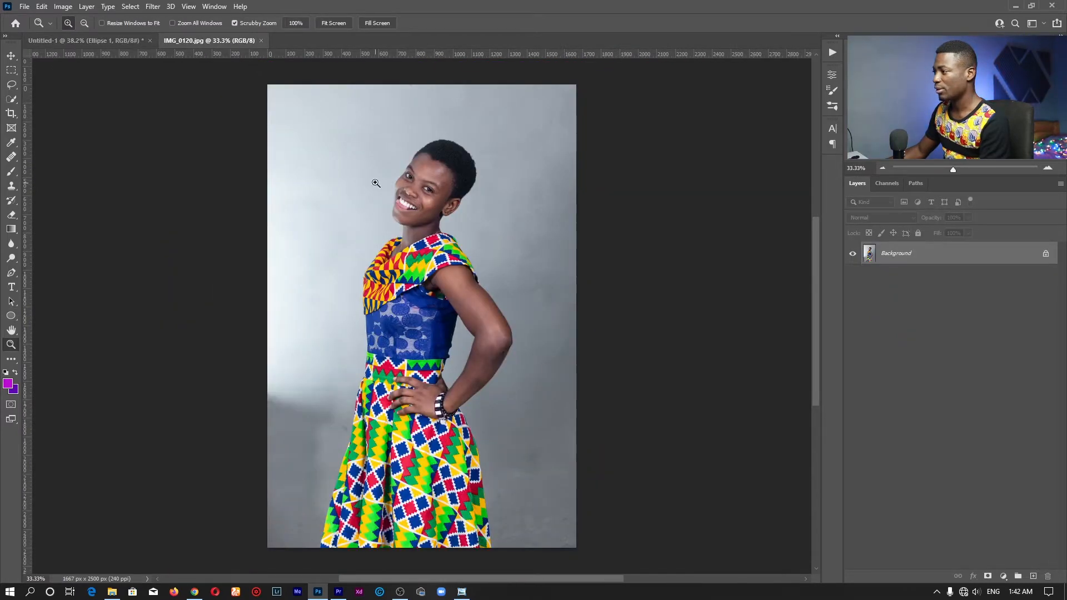
left_click(9, 71)
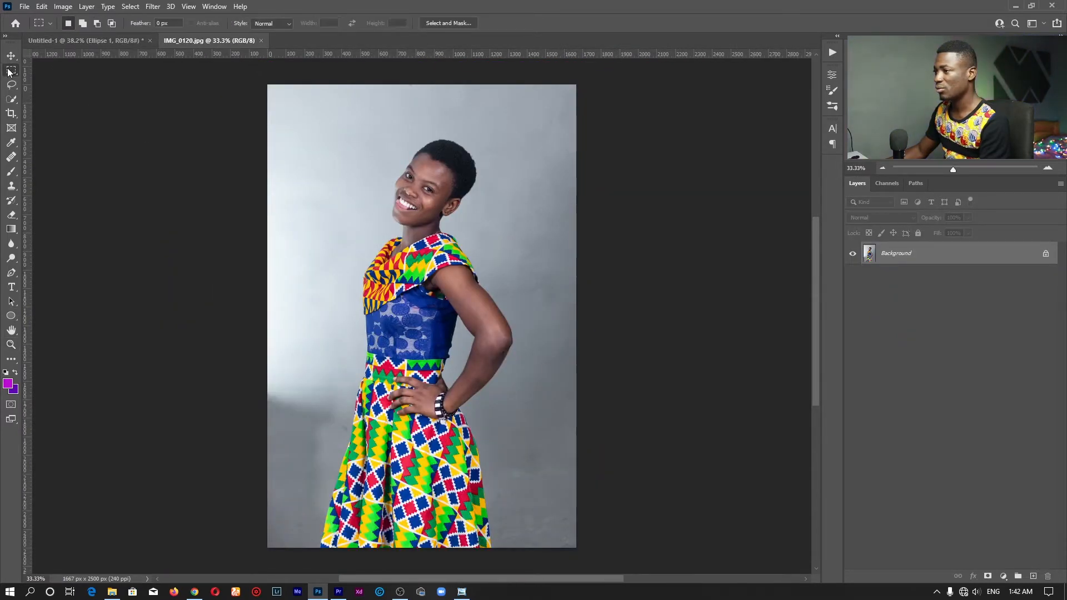
Copy a rectangle around the woman from head to waist onto a new Layer 1
right_click(11, 72)
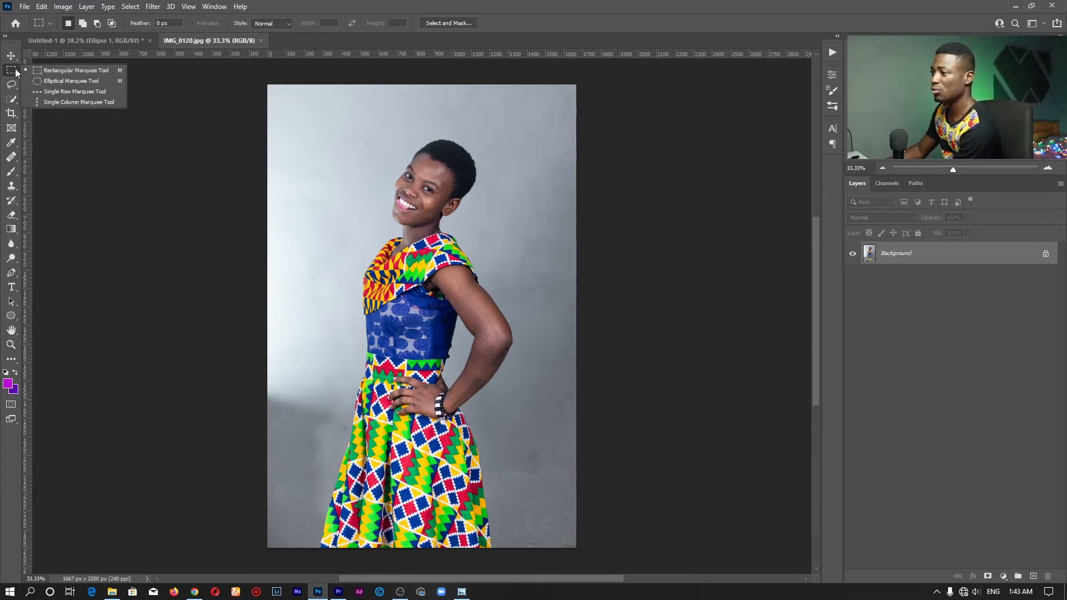
left_click(11, 70)
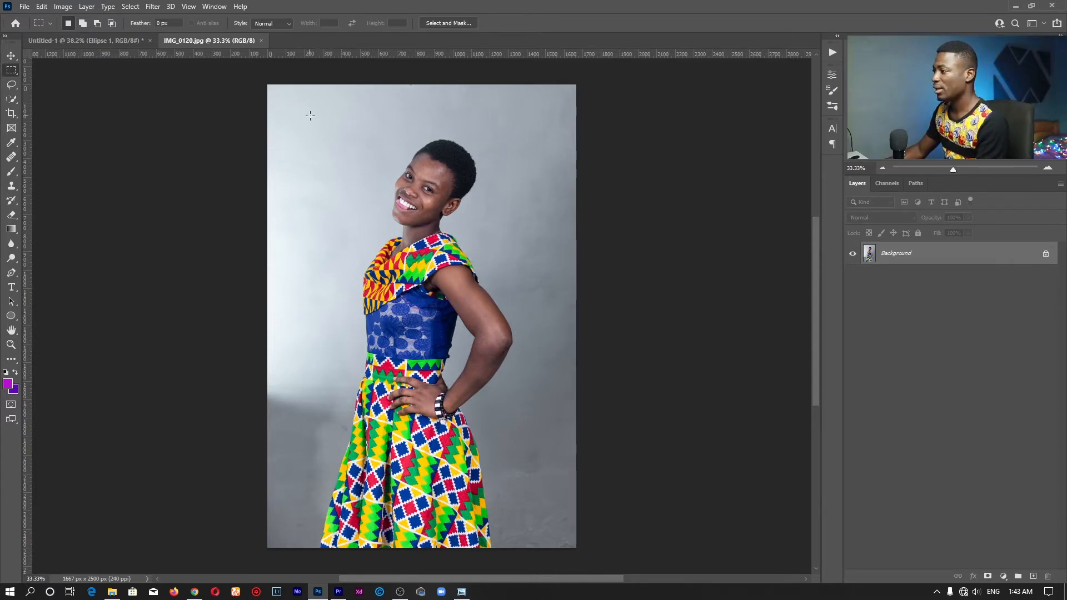
left_click_drag(310, 115, 539, 433)
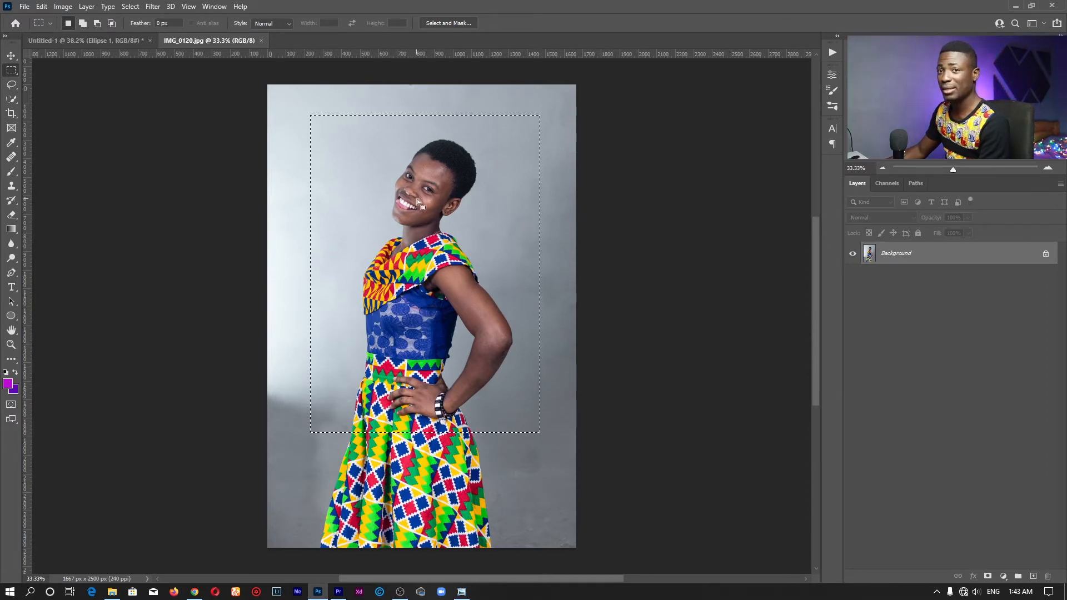
mouse_move(418, 198)
left_mouse_down()
mouse_move(418, 179)
mouse_move(419, 189)
left_mouse_up()
right_click(419, 188)
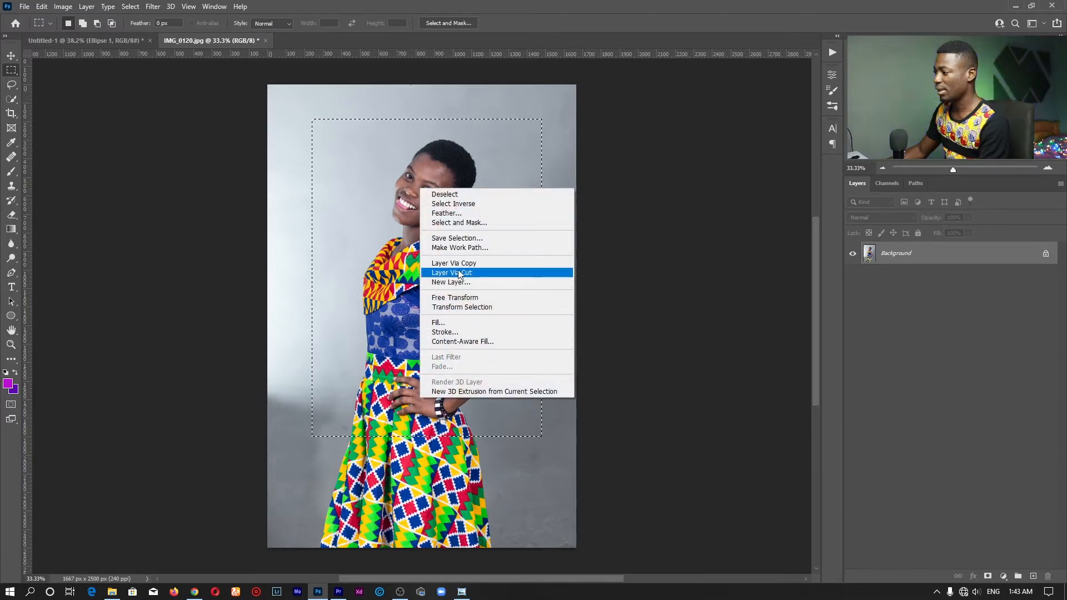
left_click(478, 263)
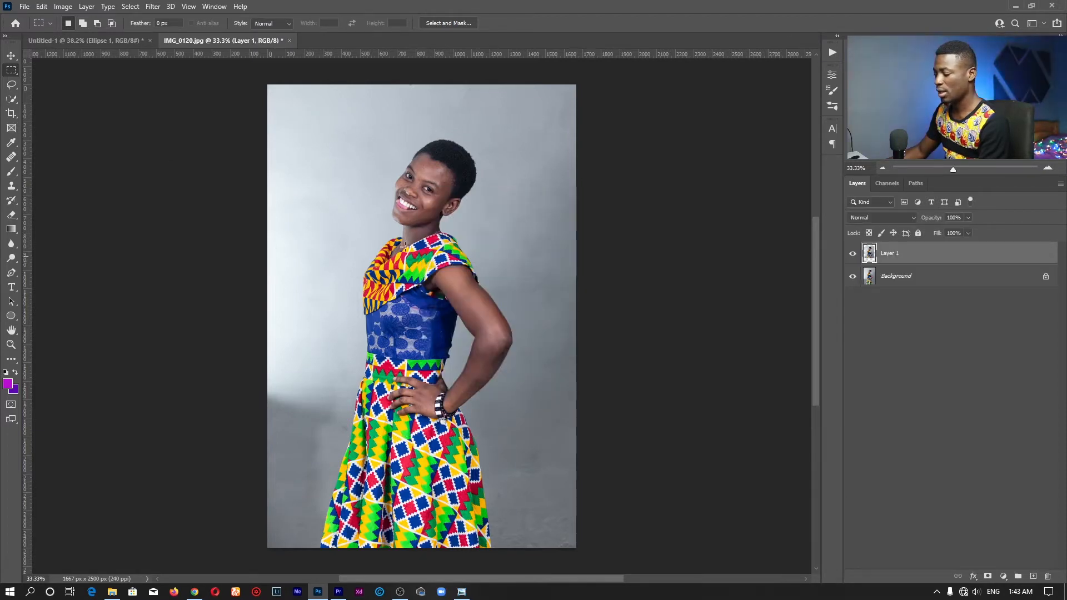
key("v")
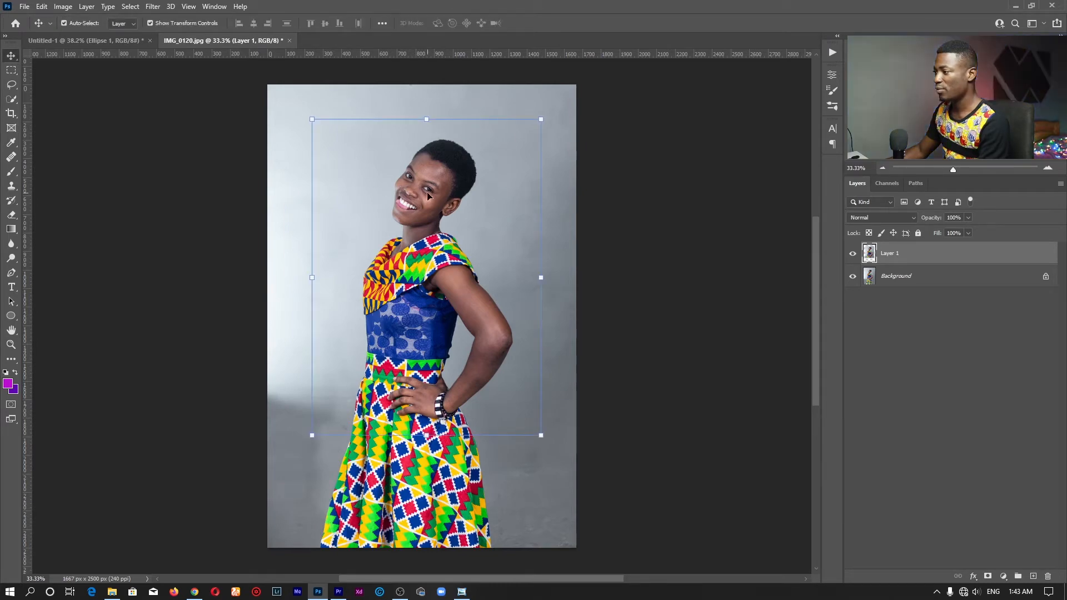
left_click(112, 41)
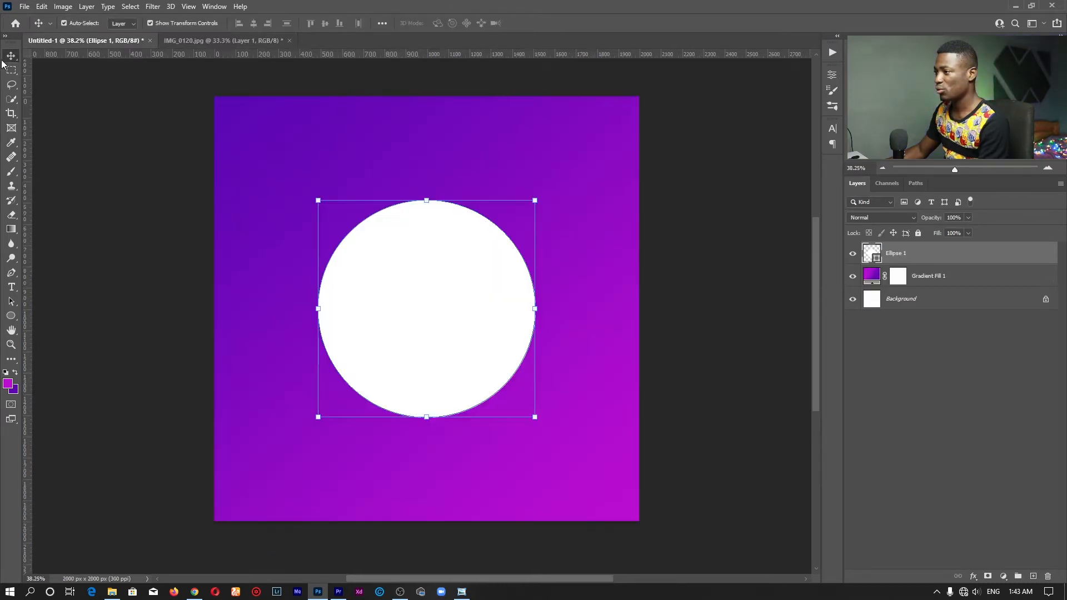
Drag the cropped Layer 1 from IMG_0120.jpg onto the poster over the circle
left_click(223, 40)
left_click_drag(412, 229, 117, 54)
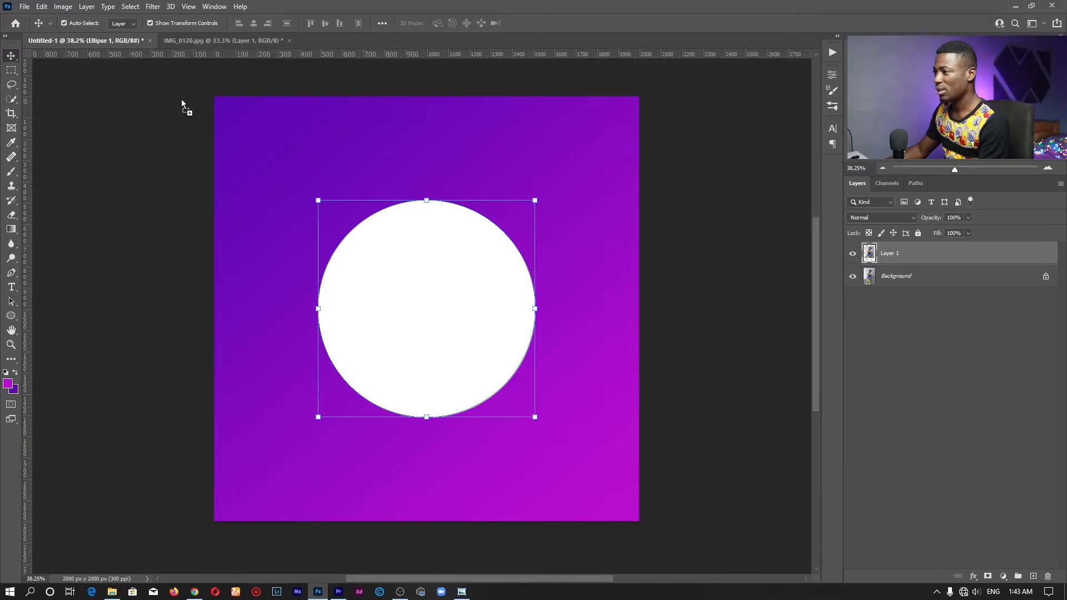
left_click_drag(182, 99, 432, 277)
left_click_drag(412, 209, 406, 250)
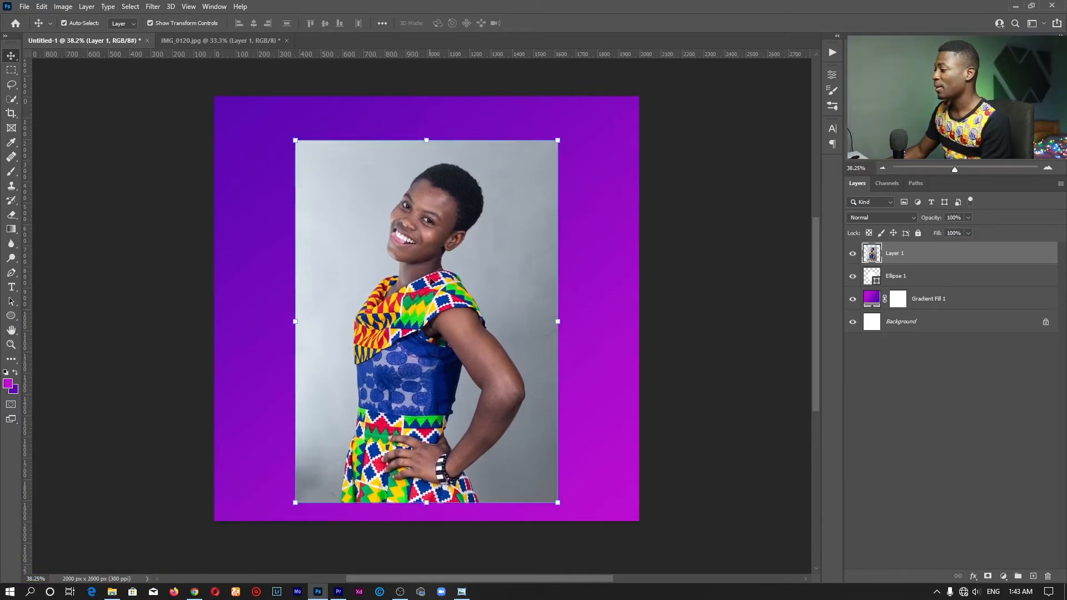
Reorder the layers so Layer 1 sits directly above Ellipse 1
left_click(852, 253)
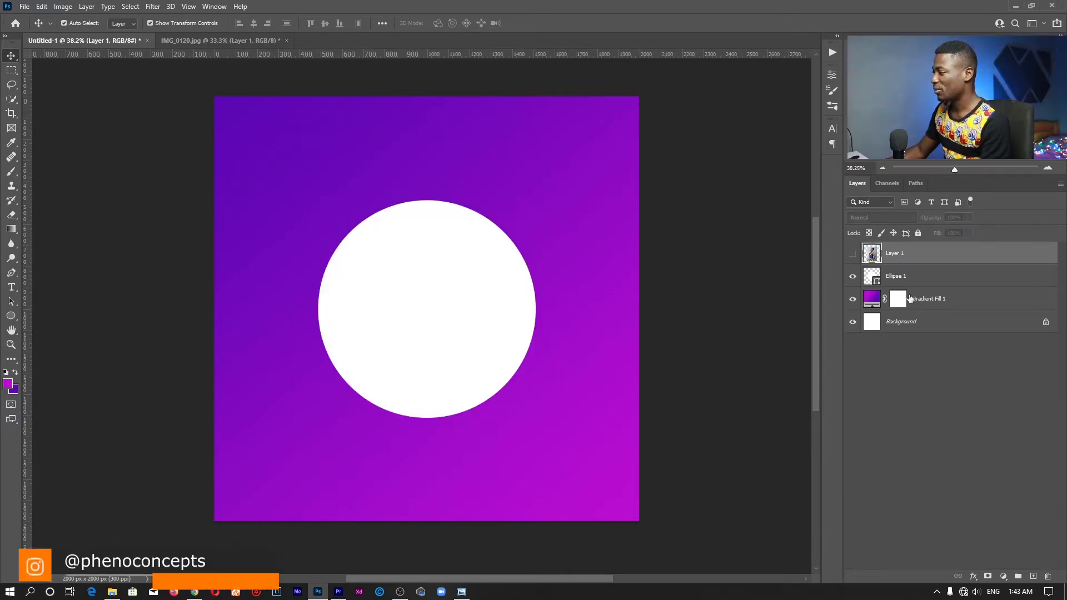
left_click(909, 278)
left_click(853, 254)
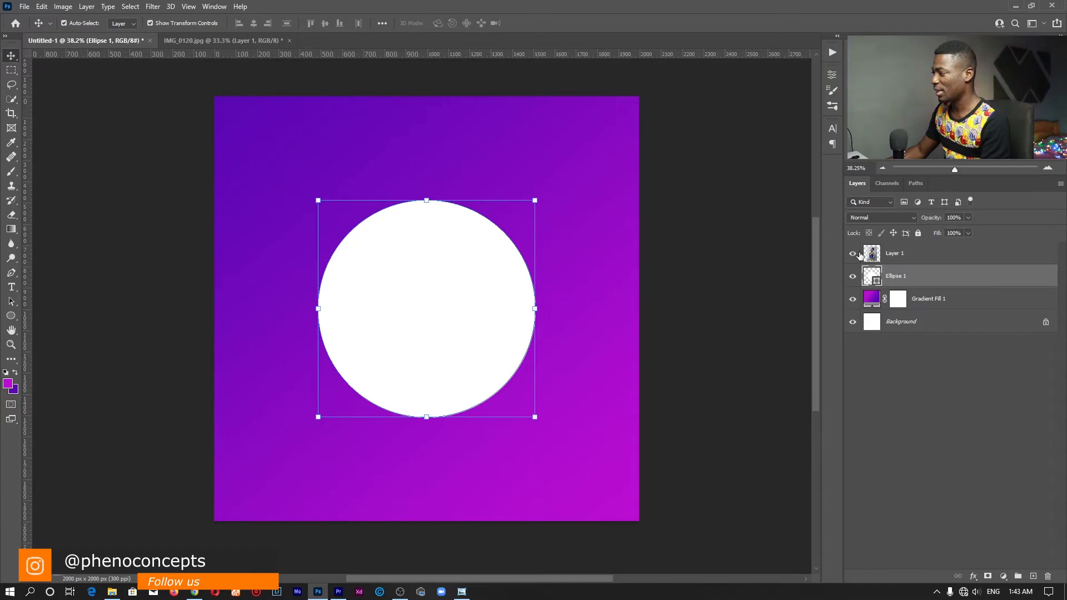
left_click(909, 256)
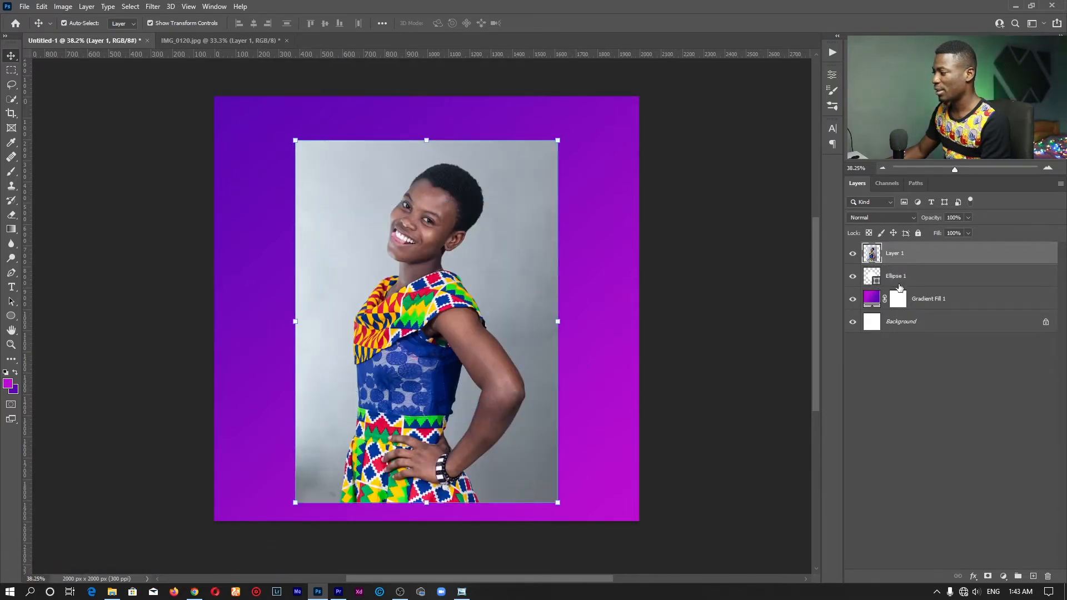
left_click_drag(909, 276, 903, 245)
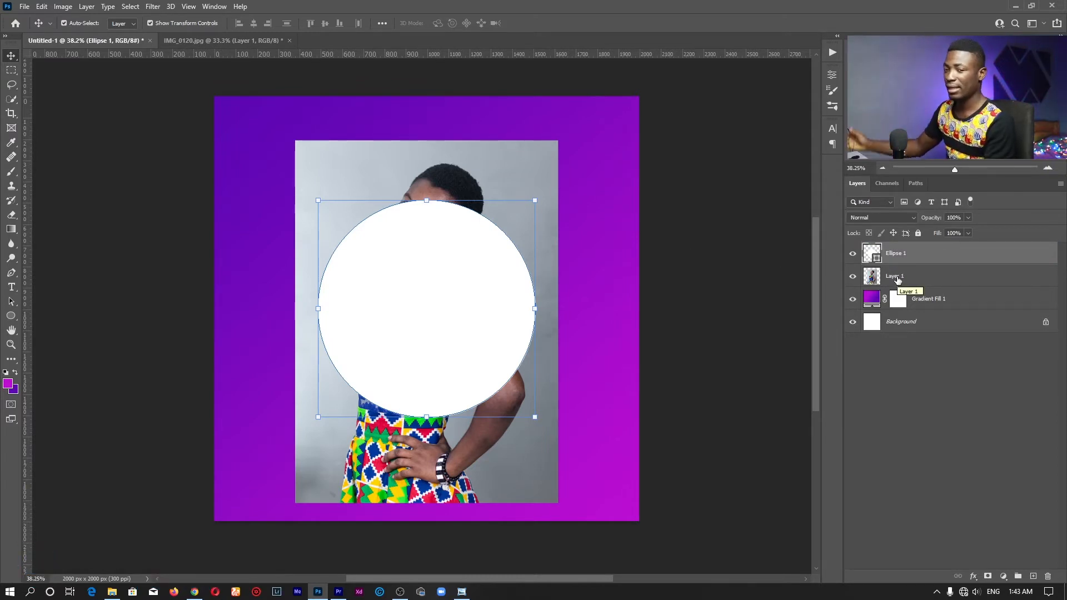
left_click_drag(898, 280, 913, 233)
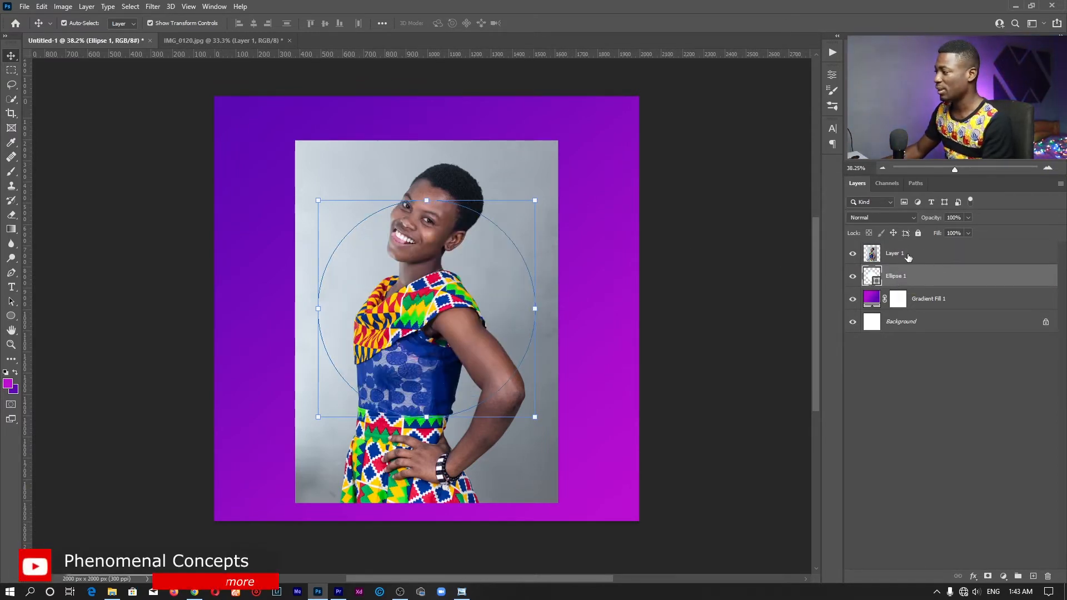
left_click(910, 258)
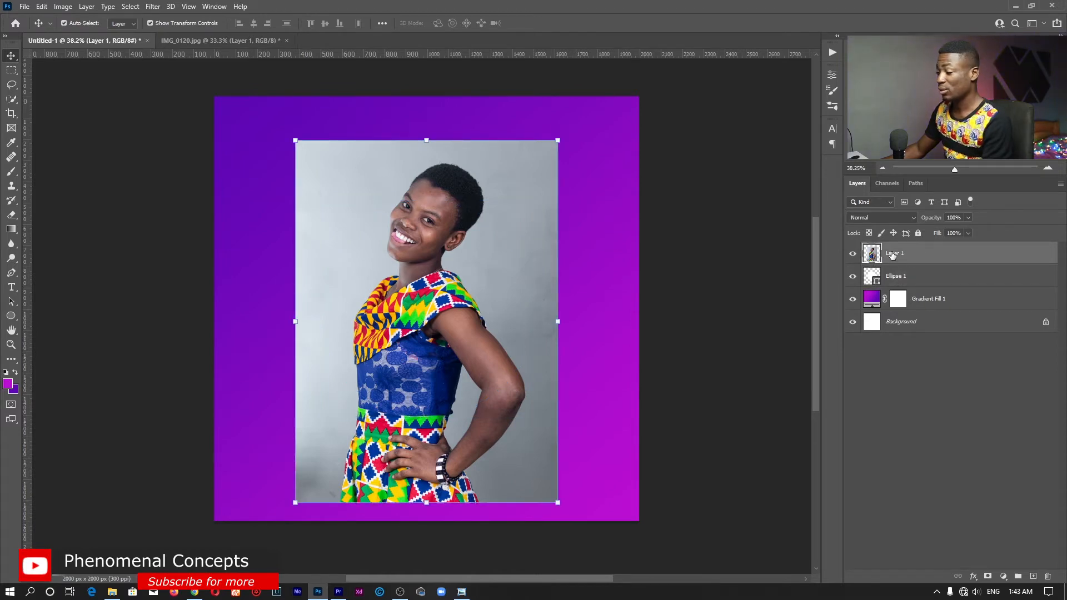
right_click(900, 254)
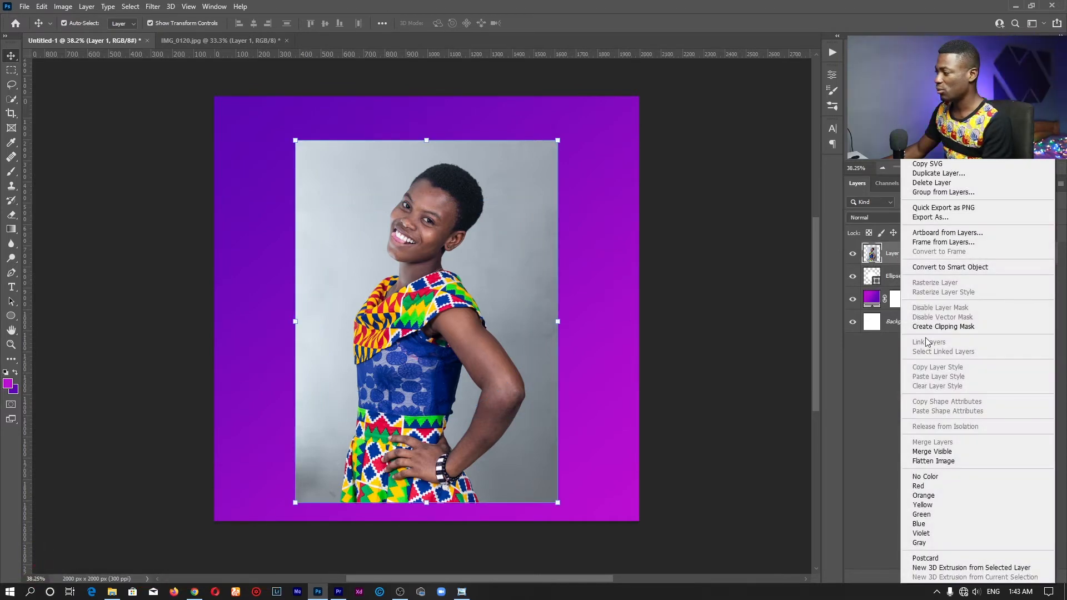
Clip Layer 1 to Ellipse 1 so the portrait shows only inside the circle
left_click(971, 328)
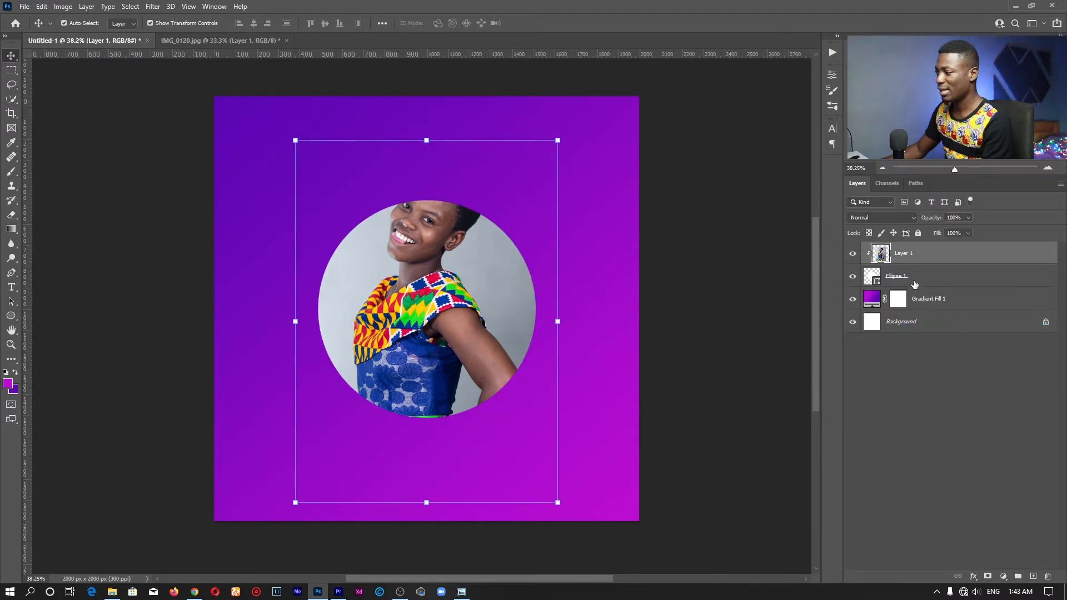
left_click(915, 284)
left_click_drag(485, 284, 497, 254)
key("ctrl+z")
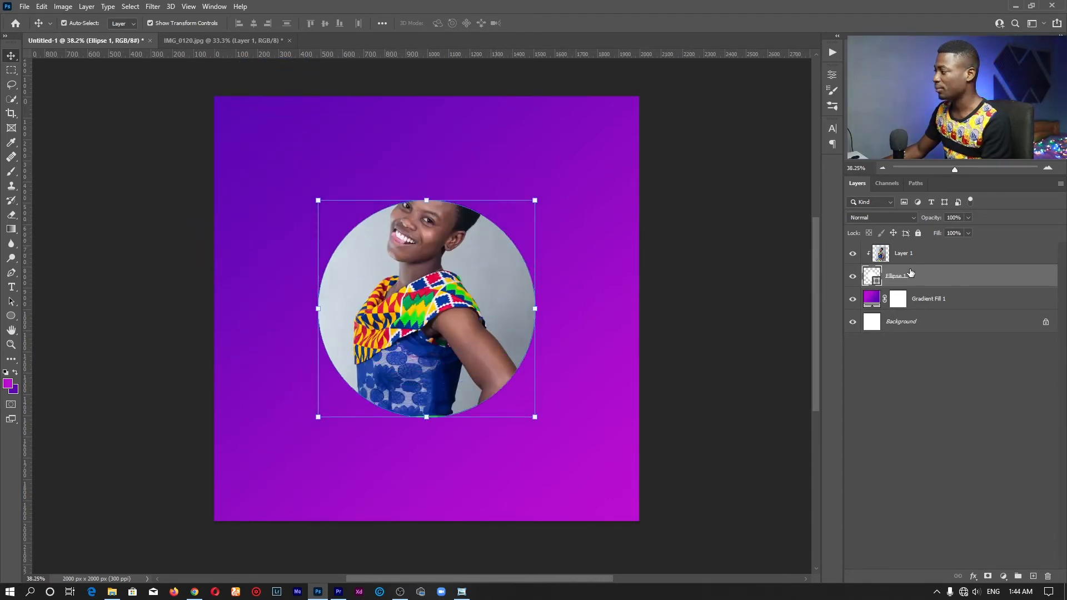
key("ctrl+alt+g")
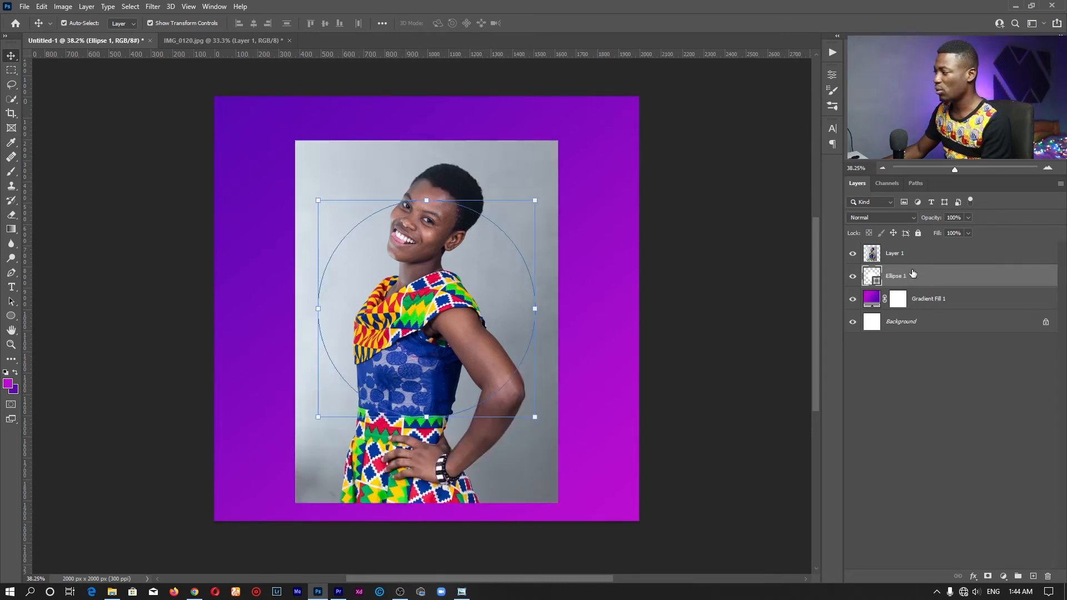
left_click(923, 256)
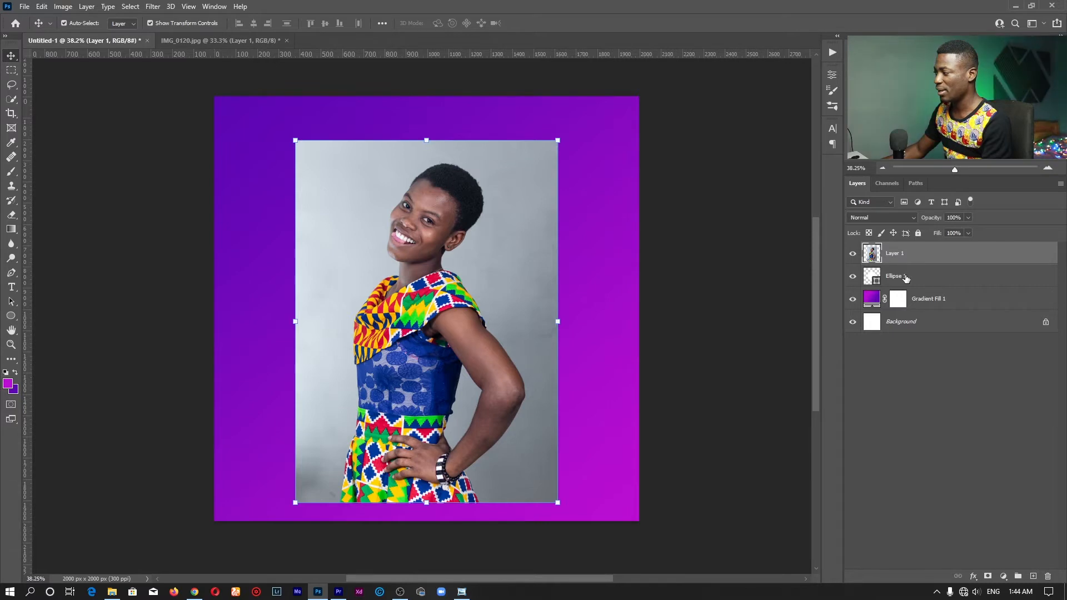
left_click(906, 278)
left_click(929, 262)
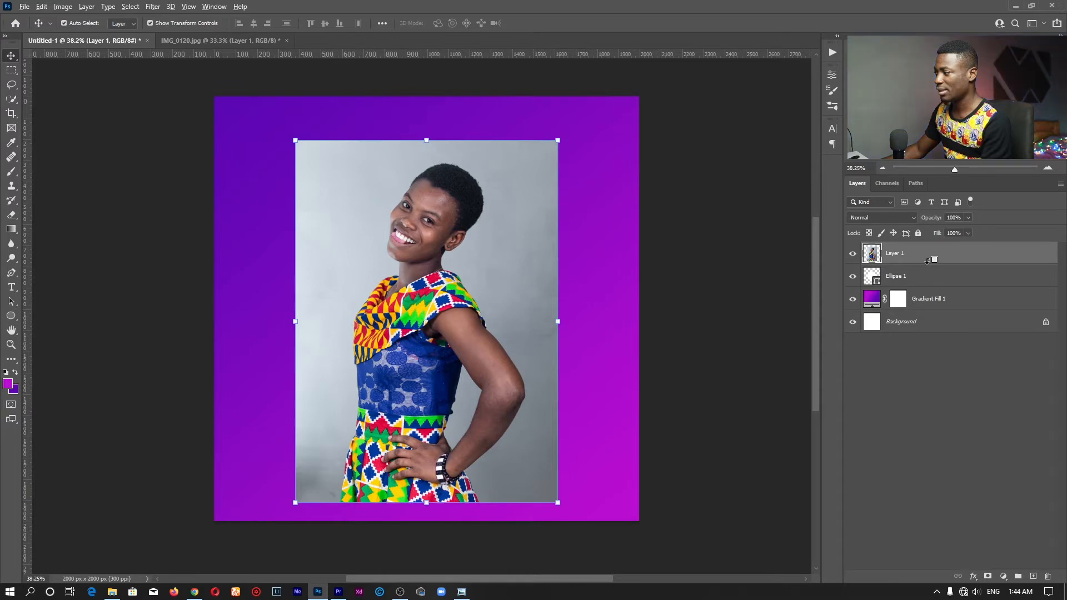
left_click(926, 261, "alt")
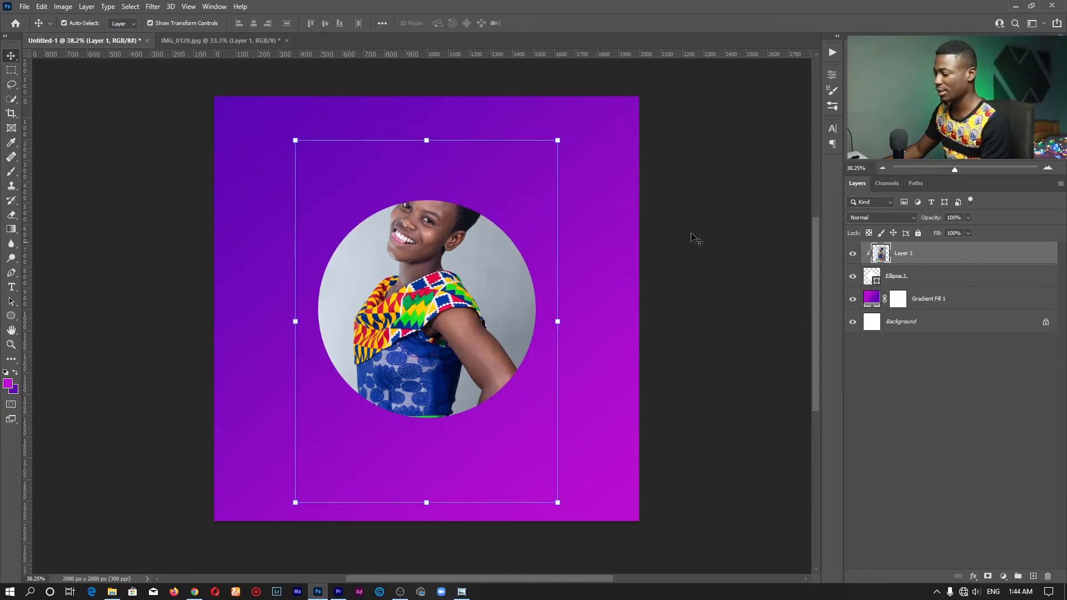
Rescale the photo inside the circle and move it up about 50 px
left_click_drag(426, 138, 427, 200)
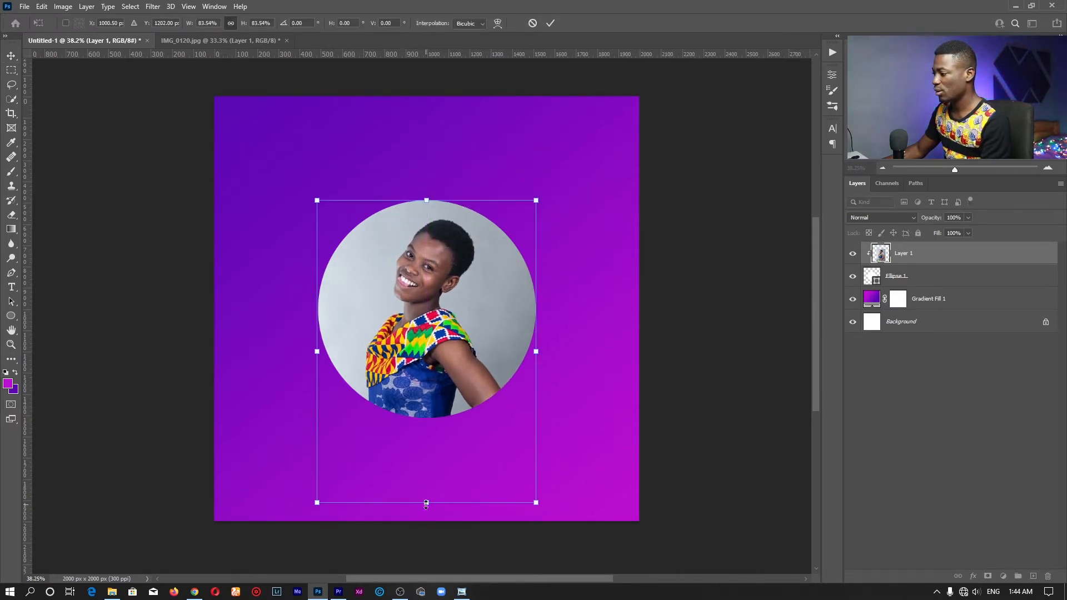
mouse_move(426, 504)
left_mouse_down()
mouse_move(427, 484)
mouse_move(426, 501)
left_mouse_up()
left_click_drag(432, 363, 431, 348)
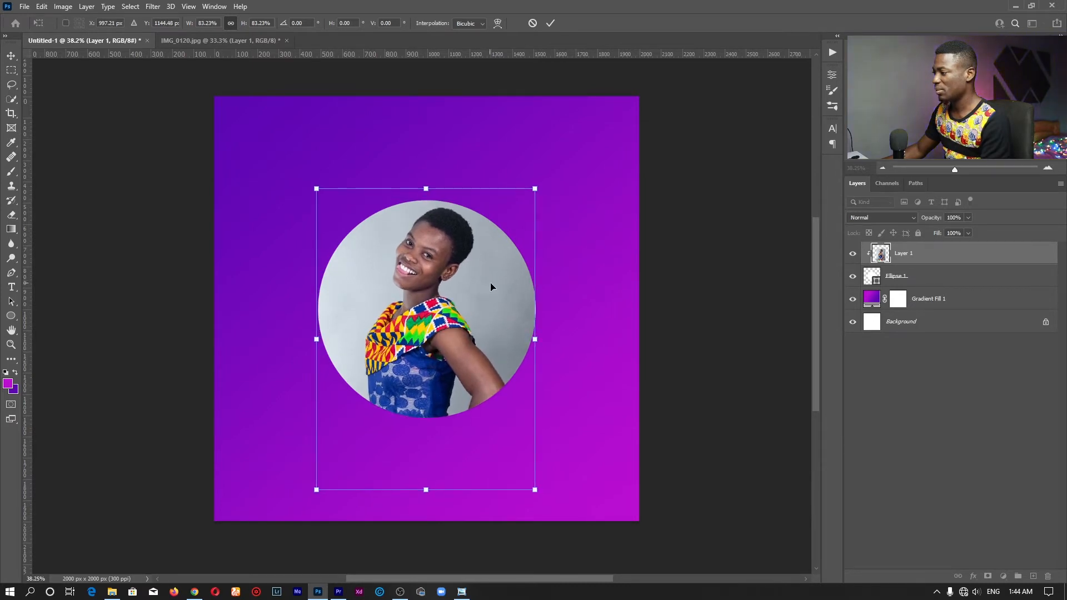
left_click_drag(536, 340, 541, 340)
left_click(551, 23)
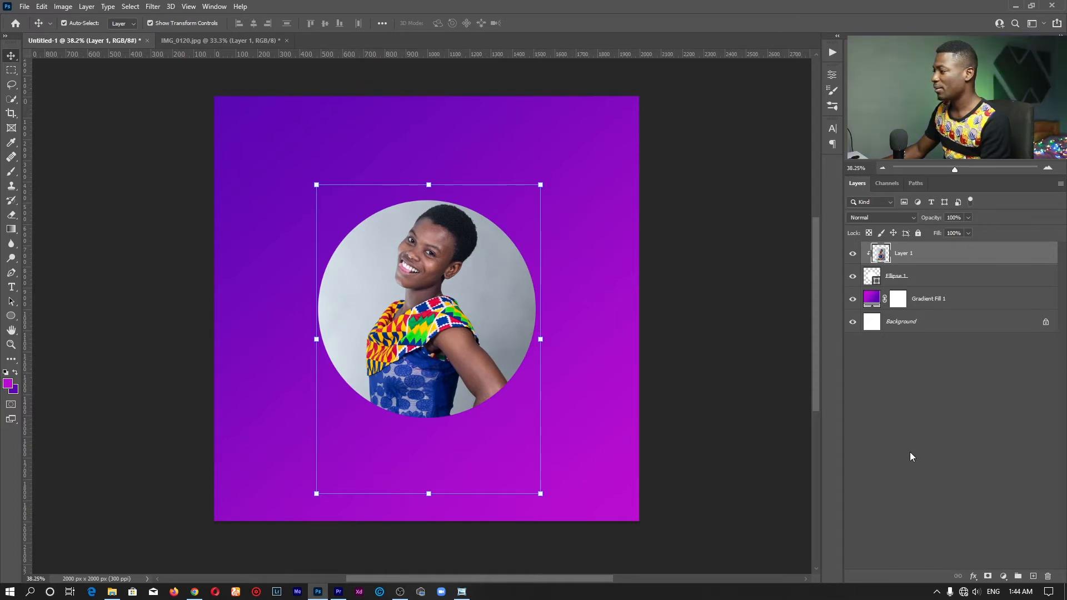
Try shrinking the circle and photo together, then discard that resize
left_click(903, 378)
left_click(896, 278)
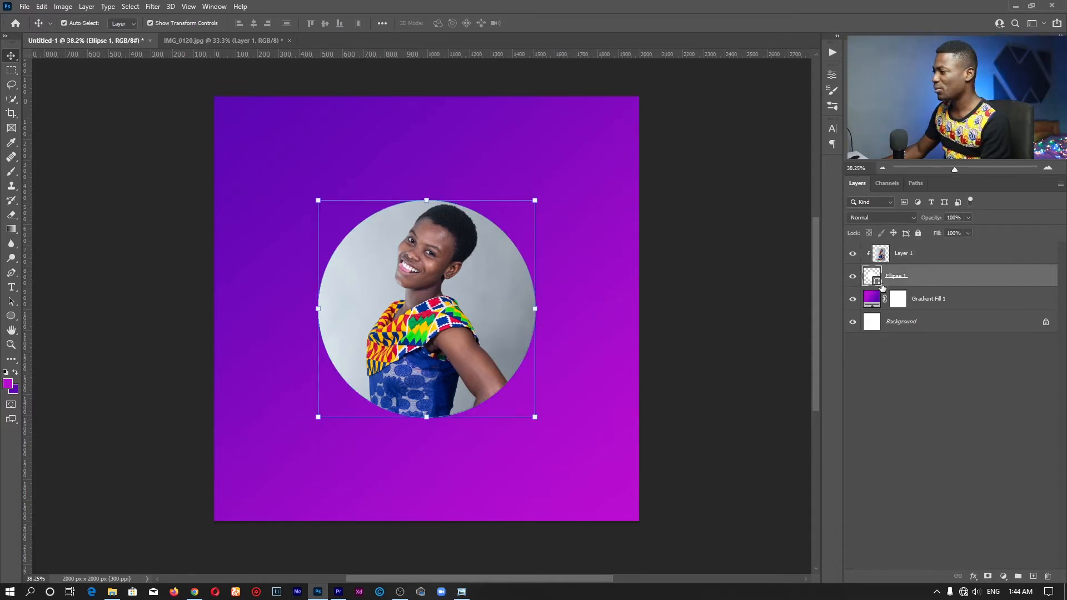
left_click(906, 257, "shift")
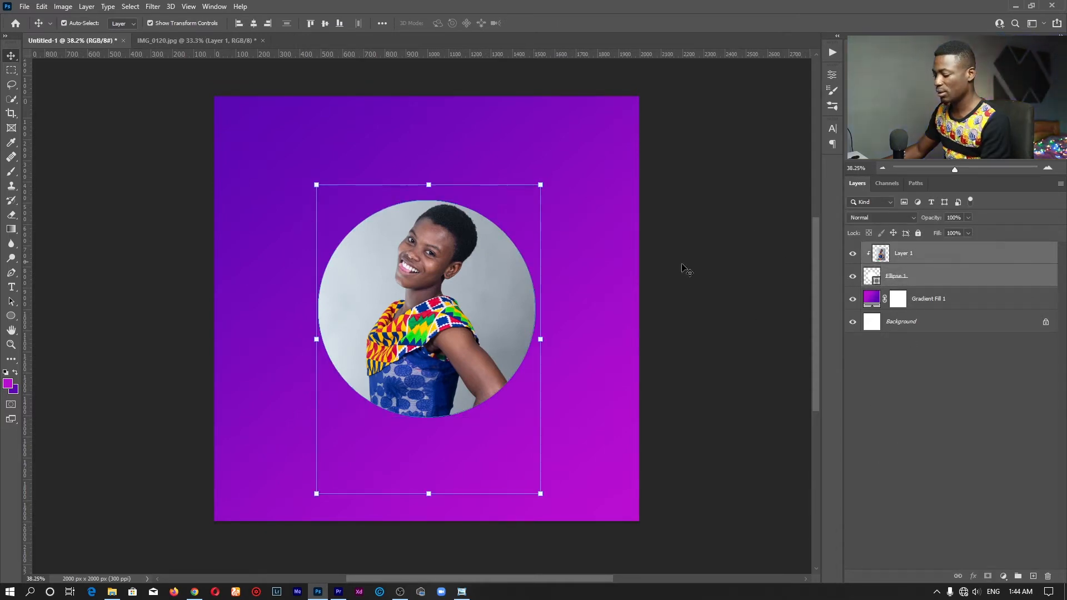
left_click_drag(546, 338, 469, 296)
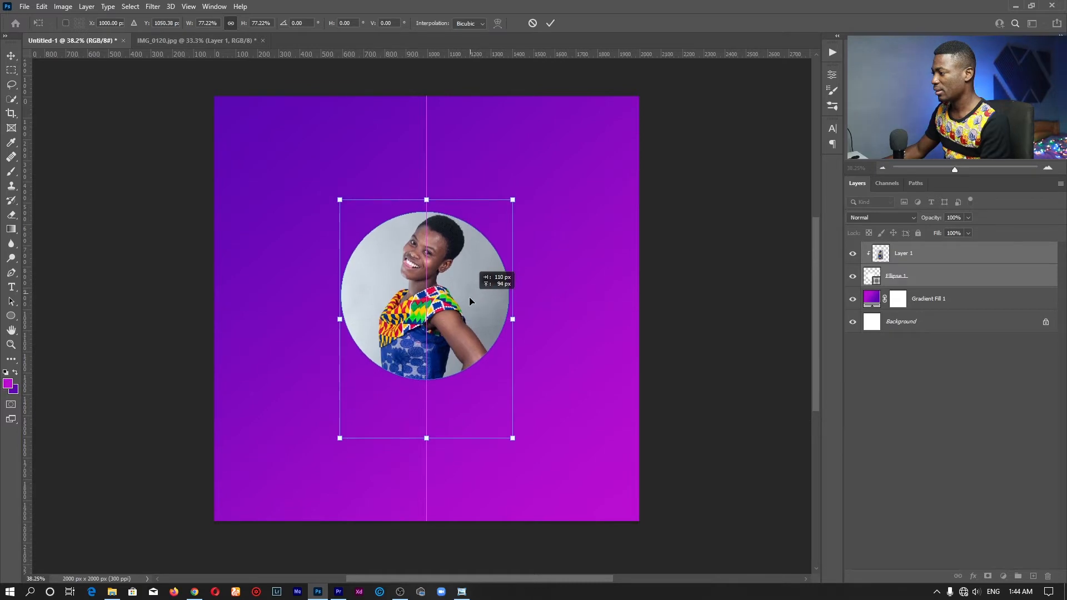
left_click(533, 24)
left_click(900, 461)
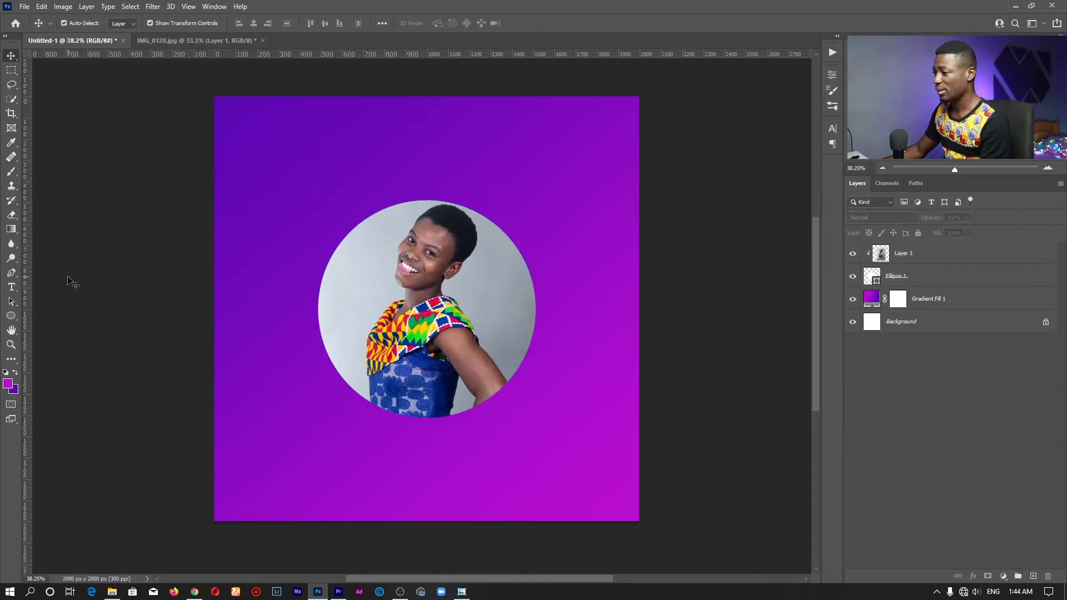
Add centre guides and shrink Ellipse 1 to about 75%, centred on the guides
left_click_drag(25, 283, 427, 228)
left_click_drag(457, 54, 469, 309)
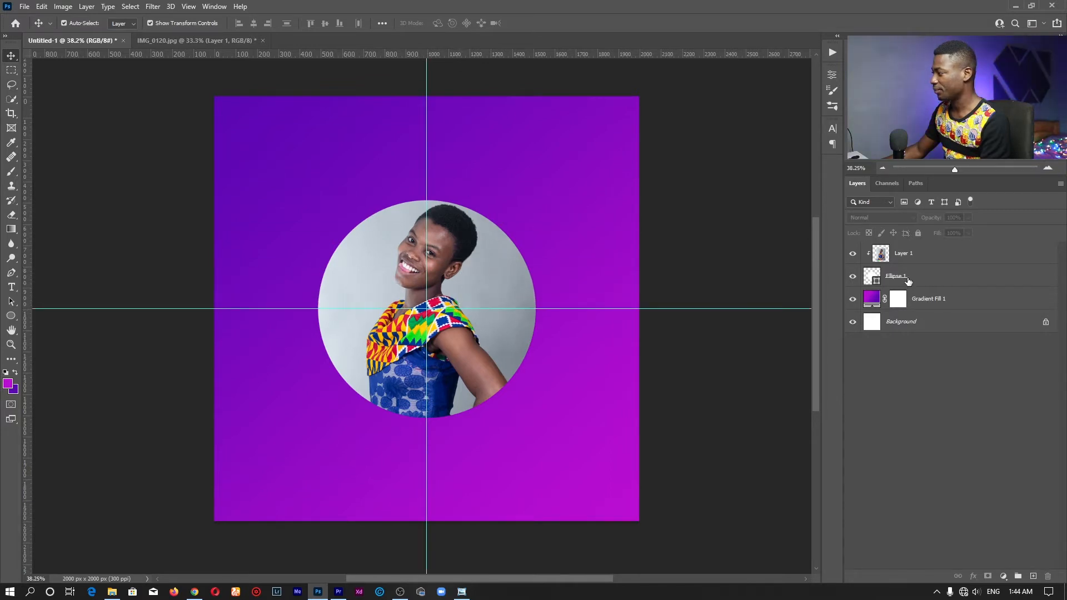
left_click(911, 276)
left_click(917, 255, "shift")
left_click(917, 277)
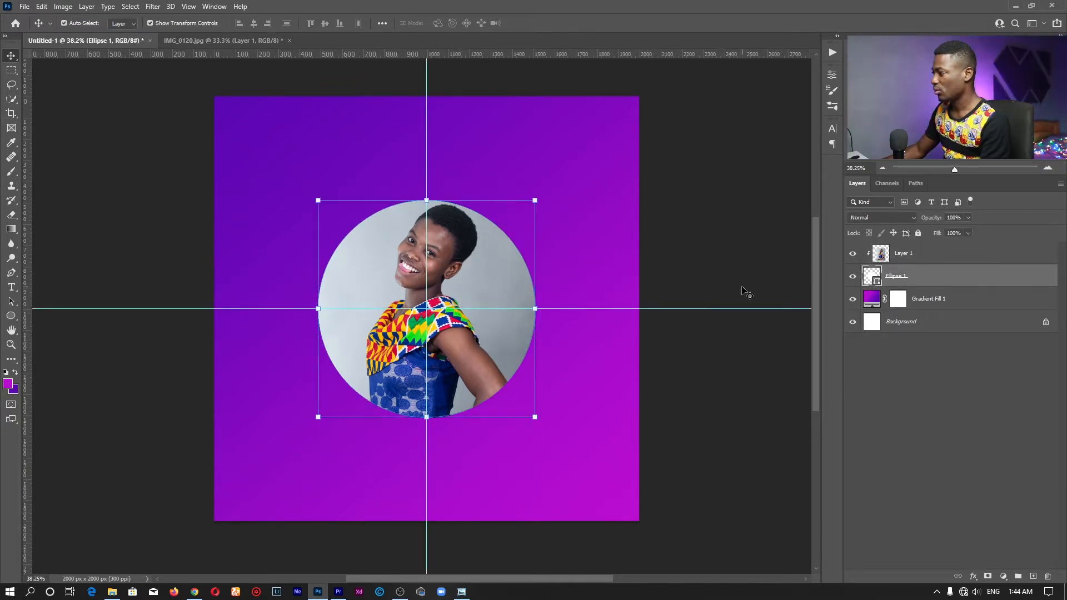
left_click_drag(425, 199, 425, 253)
left_click_drag(438, 301, 440, 274)
left_click(551, 23)
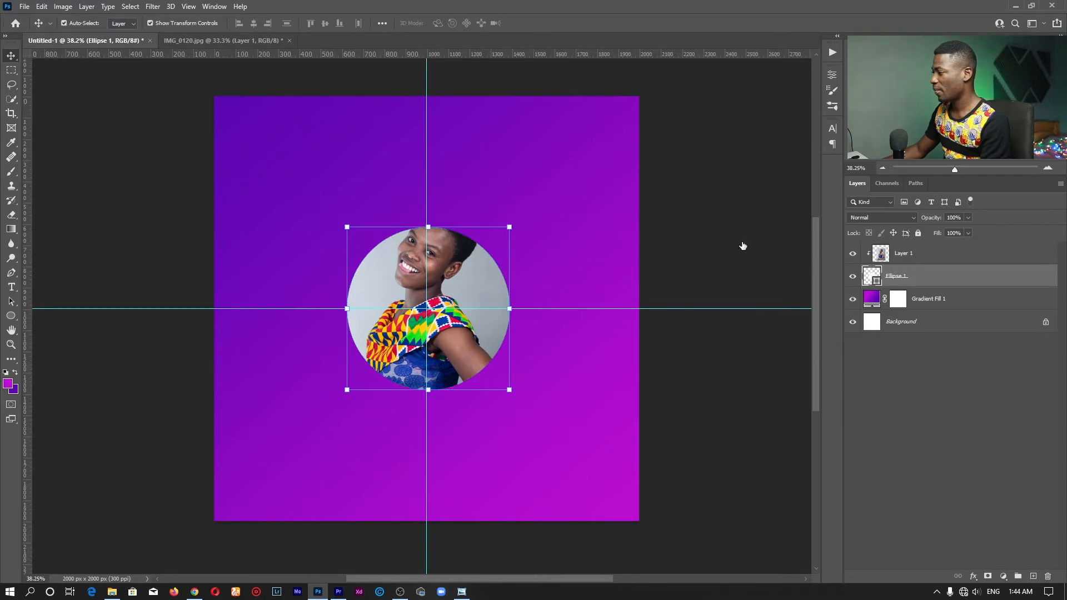
Scale Layer 1 to about 86% around the centre, then remove both guides
left_click(903, 253)
key("ctrl+t")
left_click_drag(430, 206, 439, 245)
key("Return")
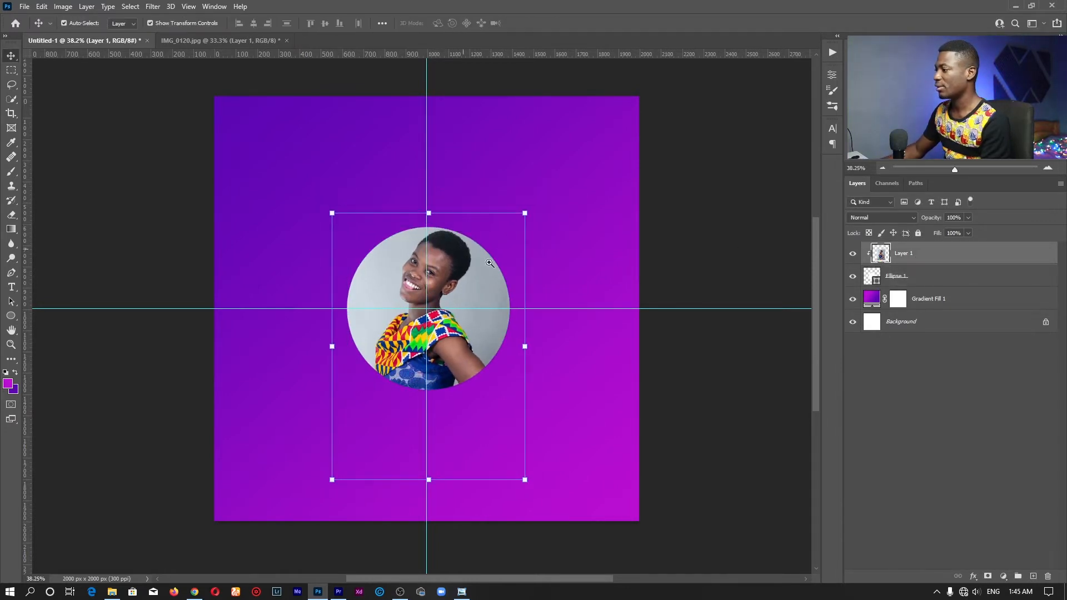
left_click_drag(554, 308, 553, 12)
left_click_drag(428, 131, 25, 123)
left_click(871, 336)
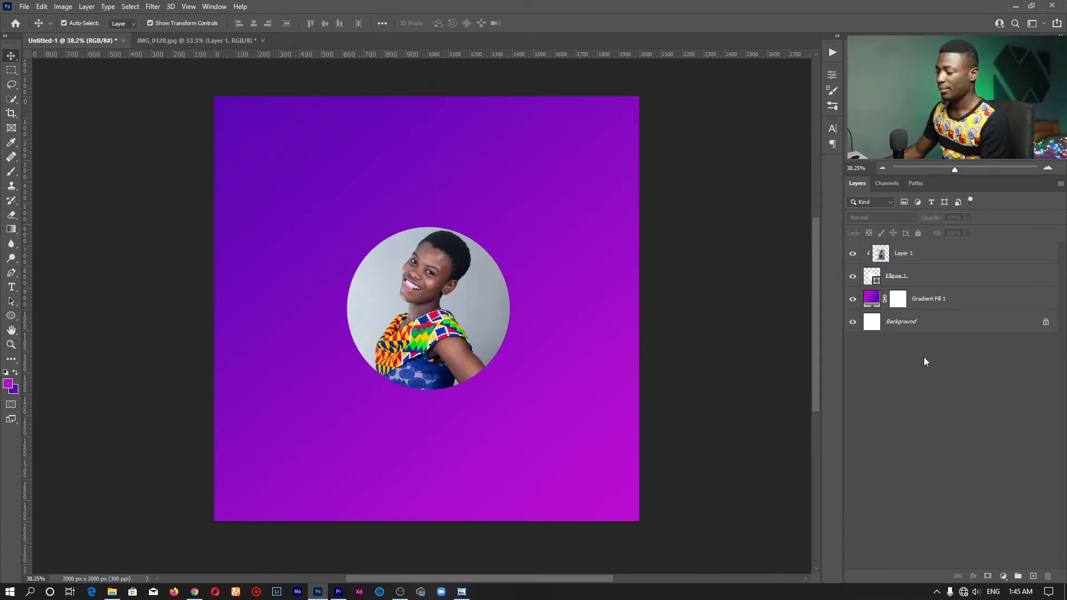
left_click(885, 277)
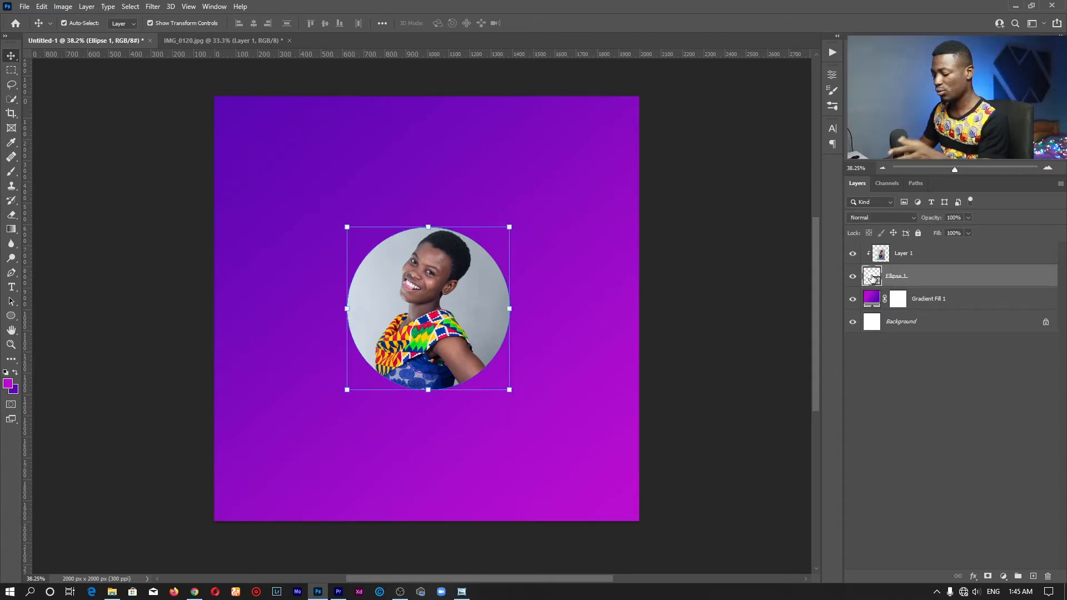
Duplicate Ellipse 1 as Ellipse 1 copy and clip Layer 1 to the copy
left_click_drag(909, 280, 1035, 577)
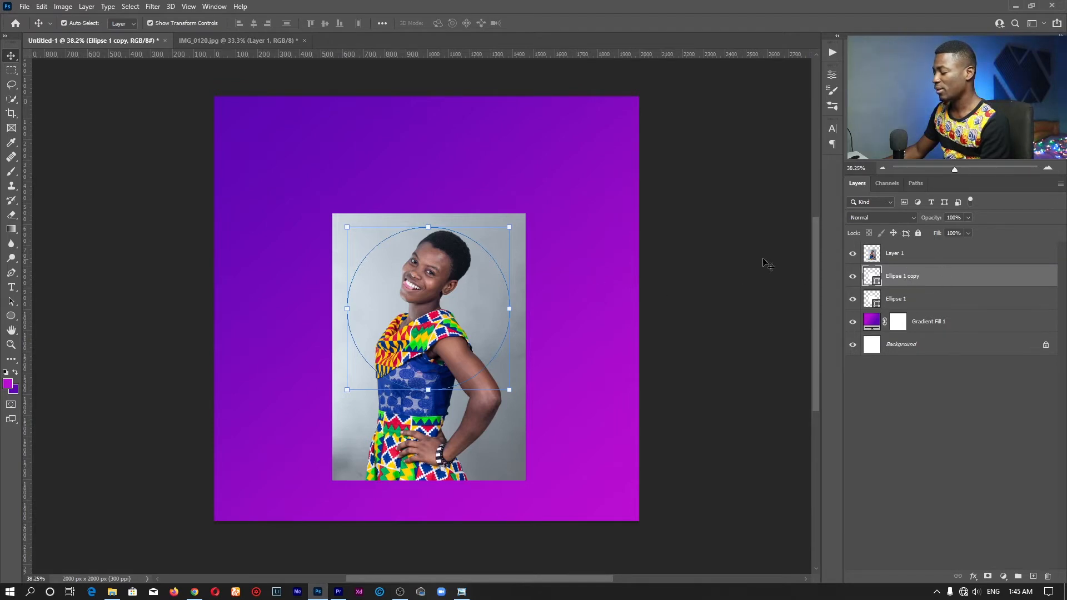
left_click(902, 260)
left_click(904, 282)
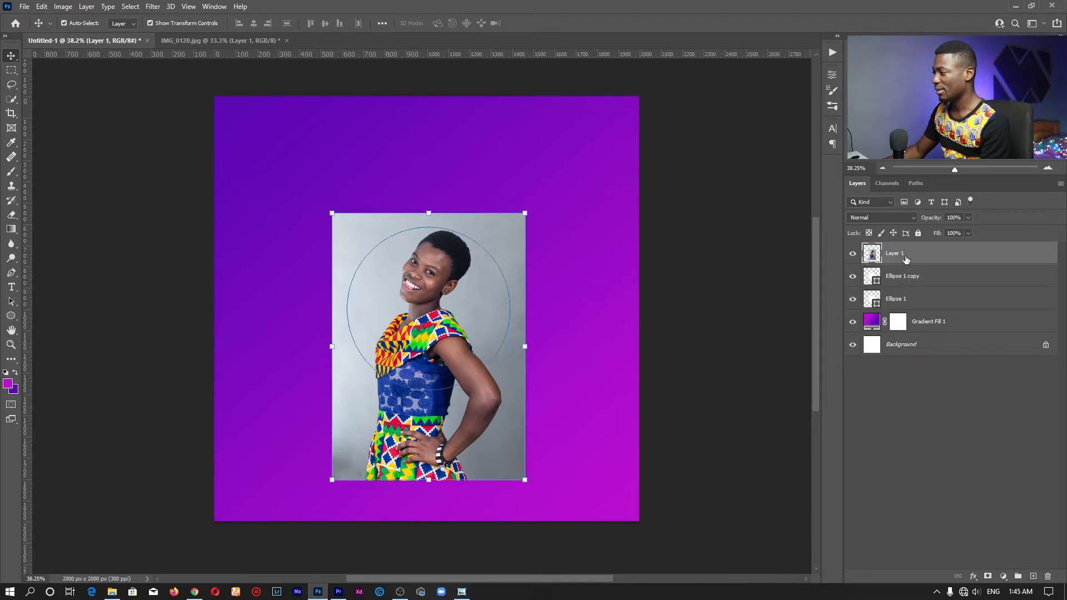
left_click(905, 257)
left_click(911, 277)
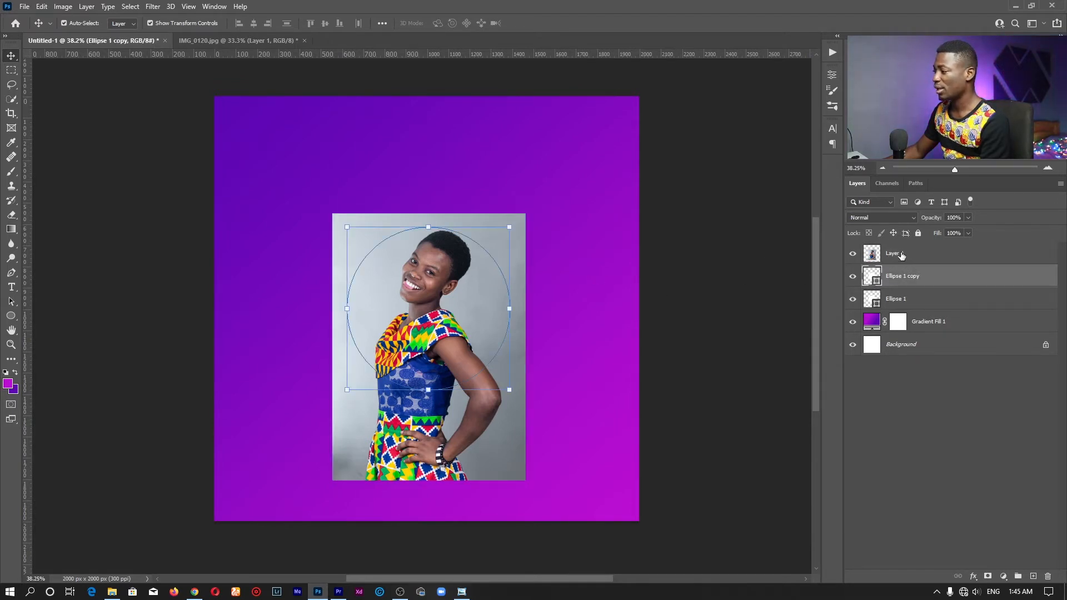
left_click(902, 256)
right_click(902, 256)
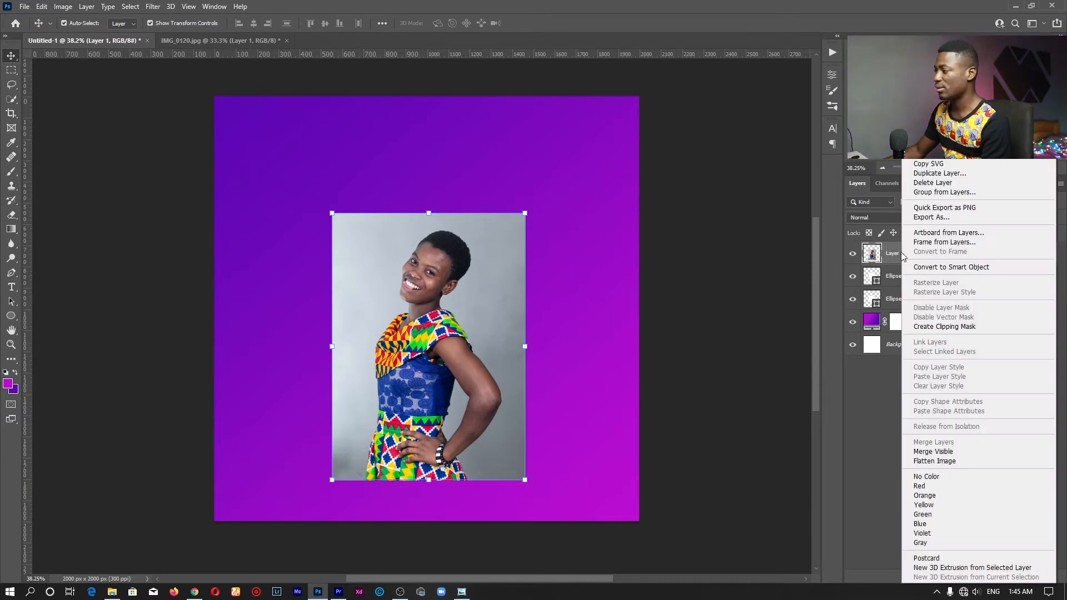
left_click(940, 327)
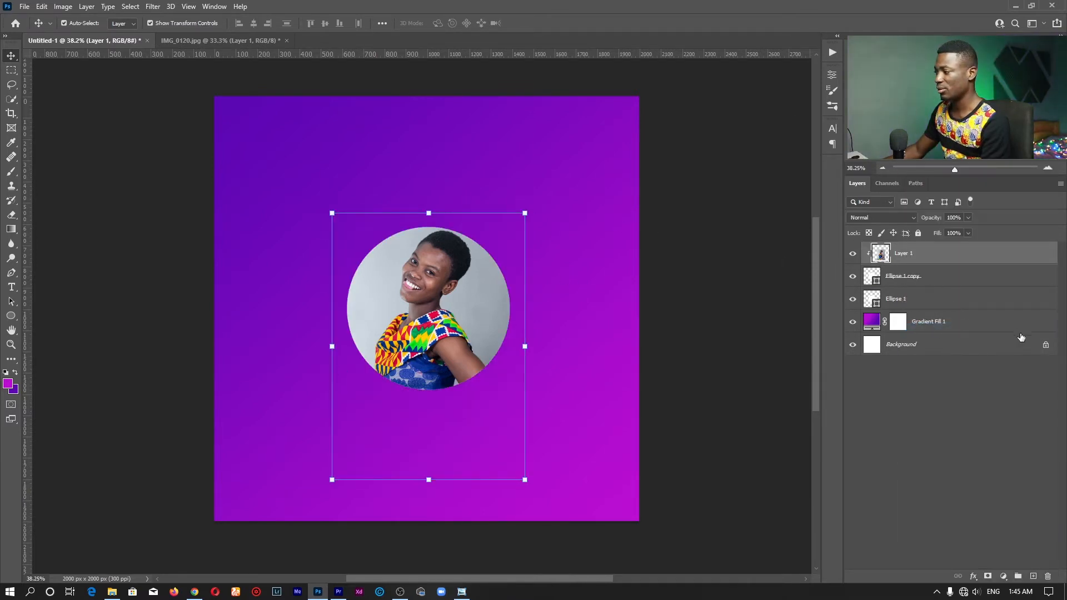
left_click(874, 303)
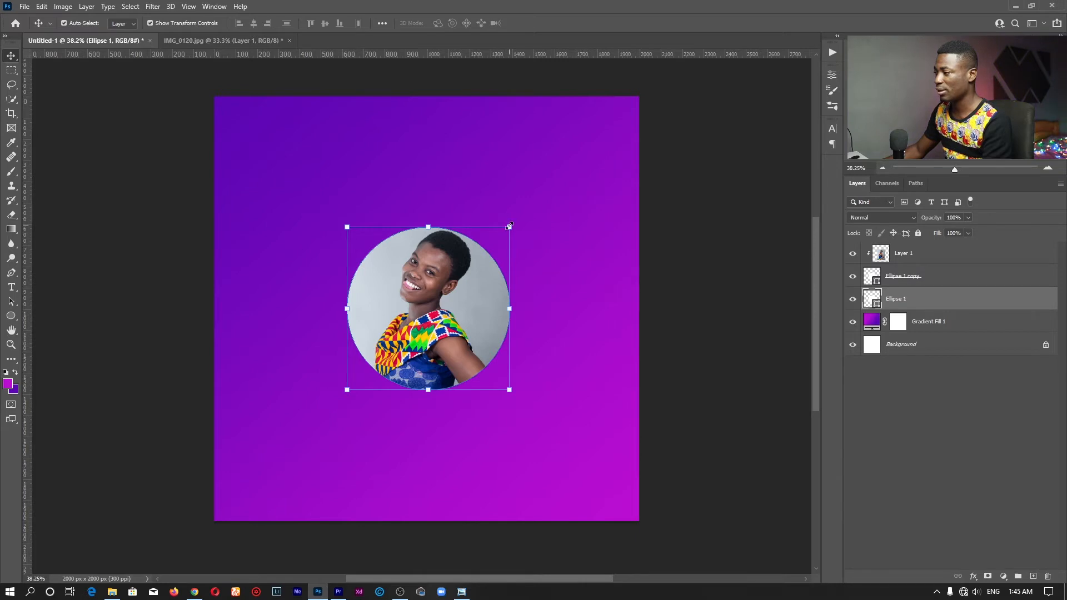
Enlarge the original Ellipse 1 to about 931.49 px, forming a white ring around the portrait
left_click_drag(509, 226, 524, 205)
left_click(550, 23)
key("z")
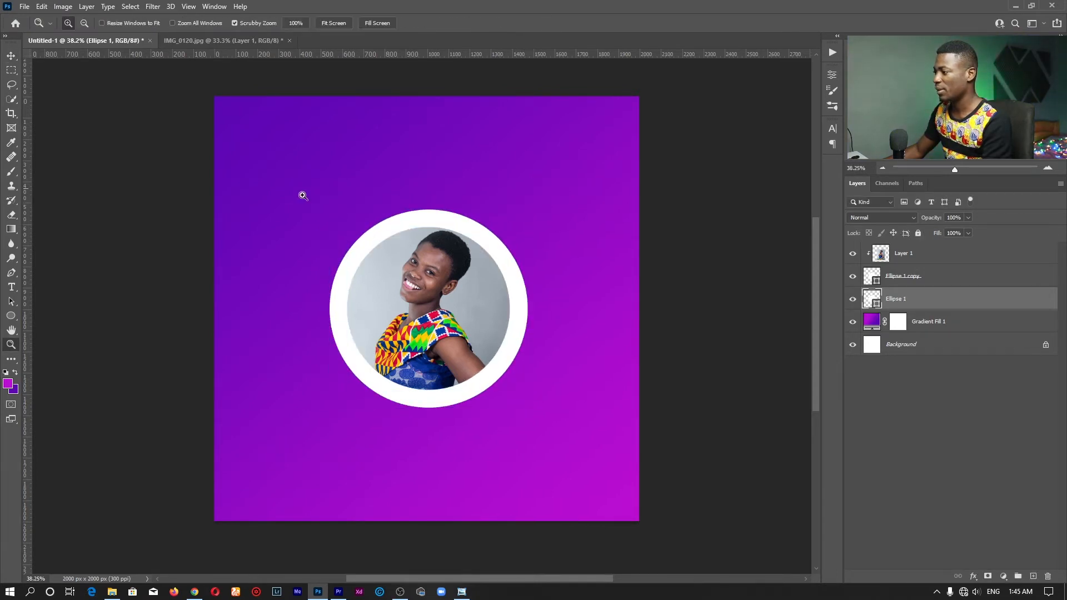
With the Ellipse tool, check the ring's shape properties and fill colour options
left_click(11, 315)
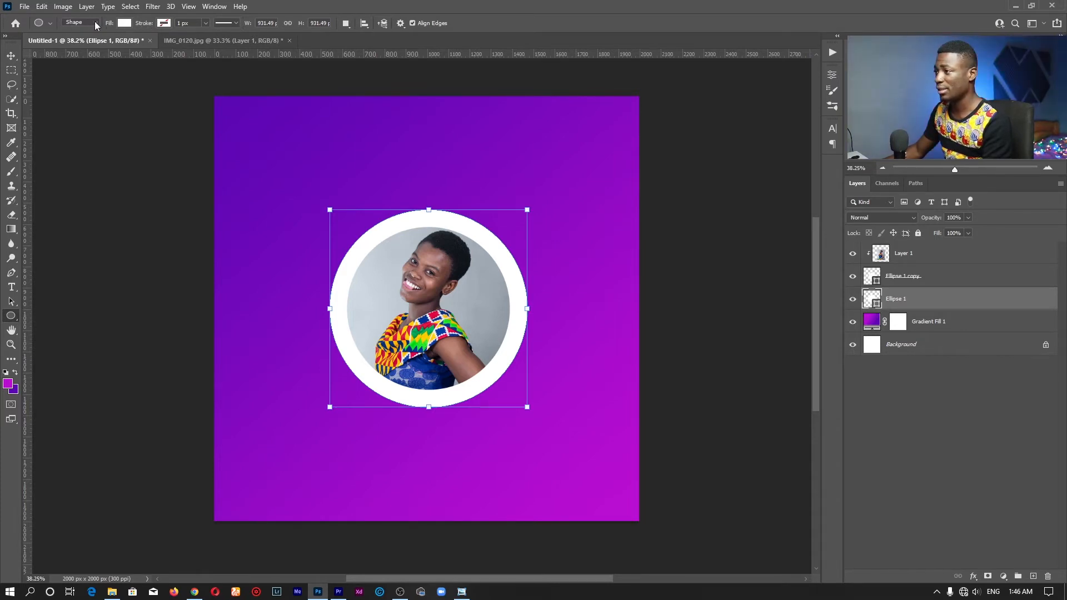
left_click(832, 74)
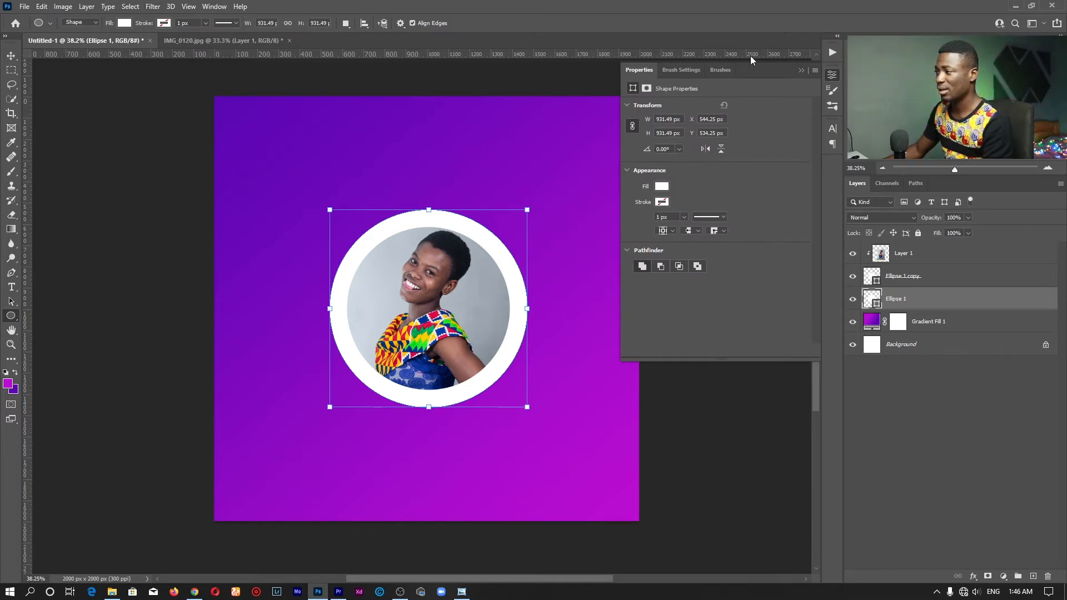
left_click(830, 76)
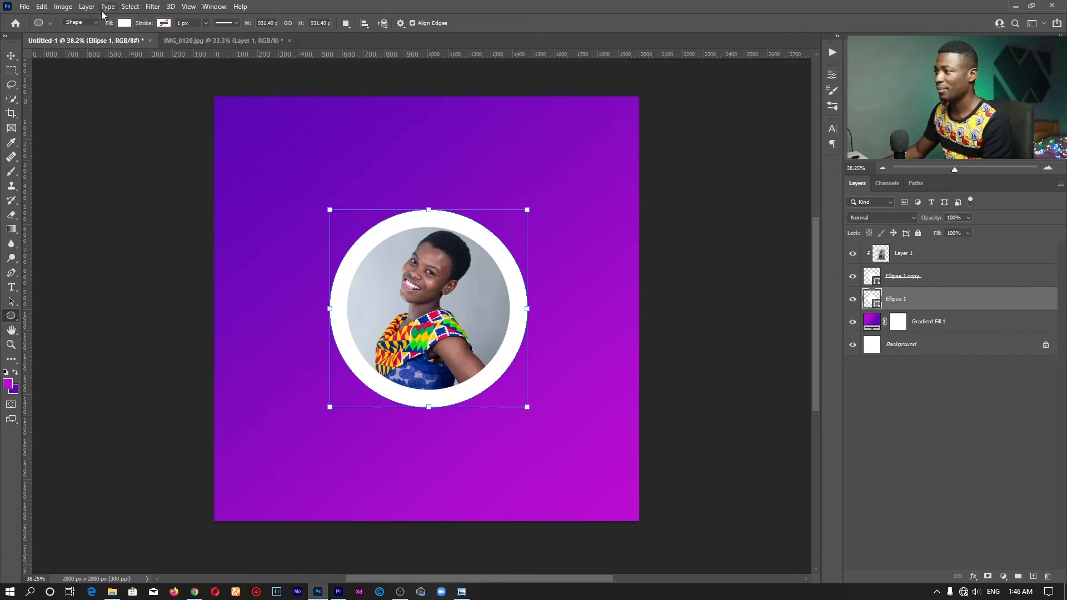
left_click(125, 24)
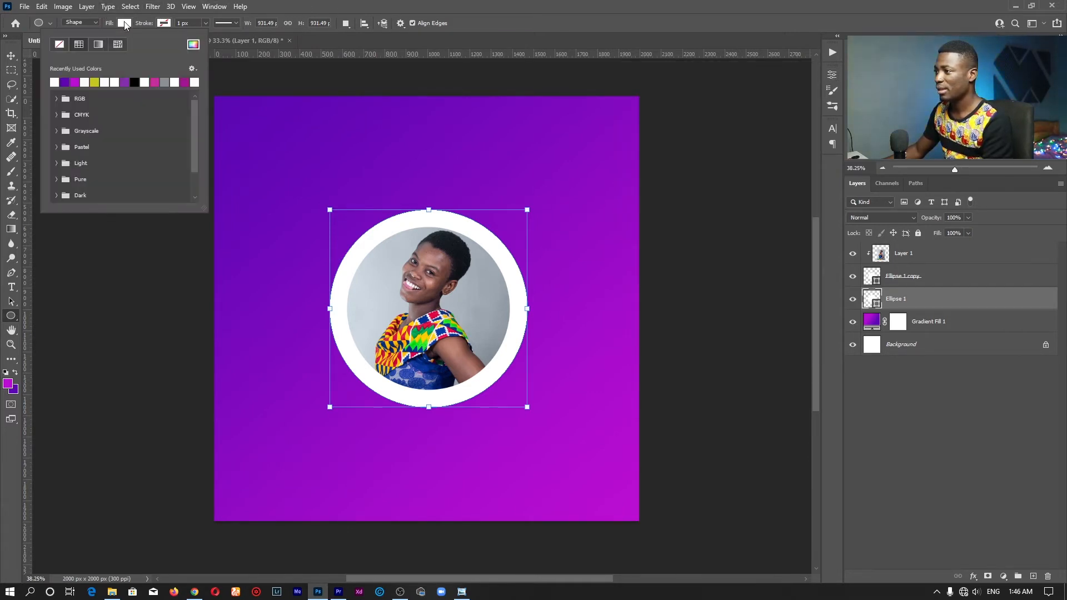
Set Ellipse 1's fill to No Color and its stroke to white, zooming in on the ring
left_click(59, 46)
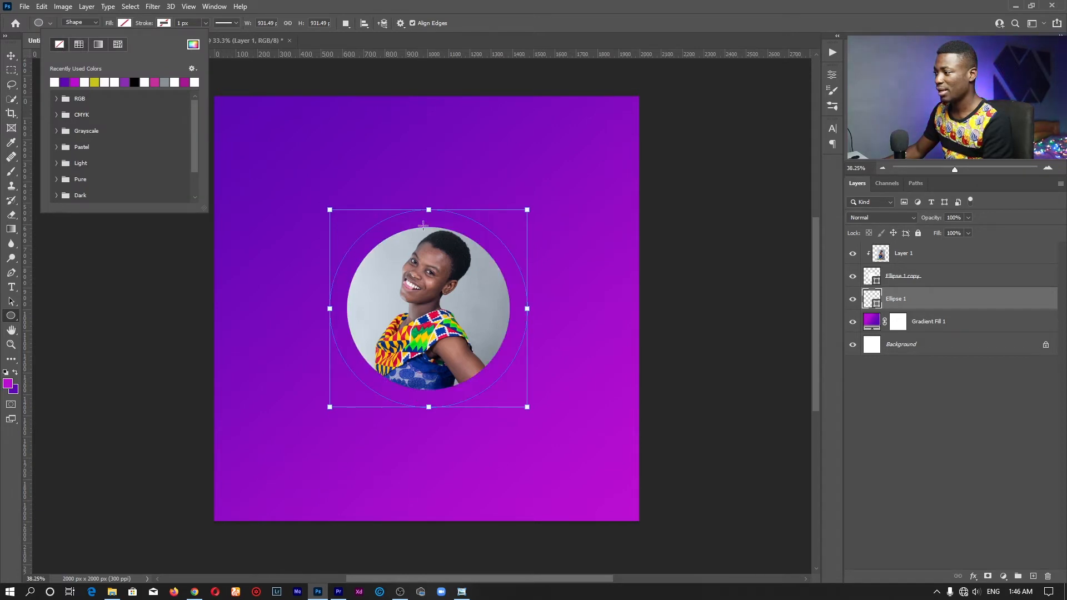
left_click(162, 24)
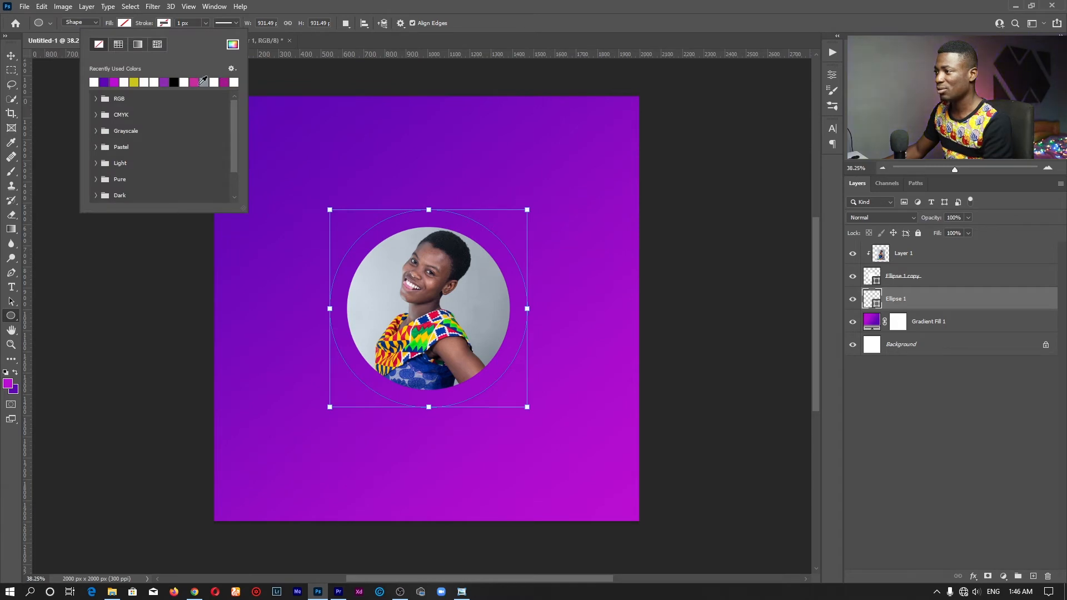
left_click(94, 82)
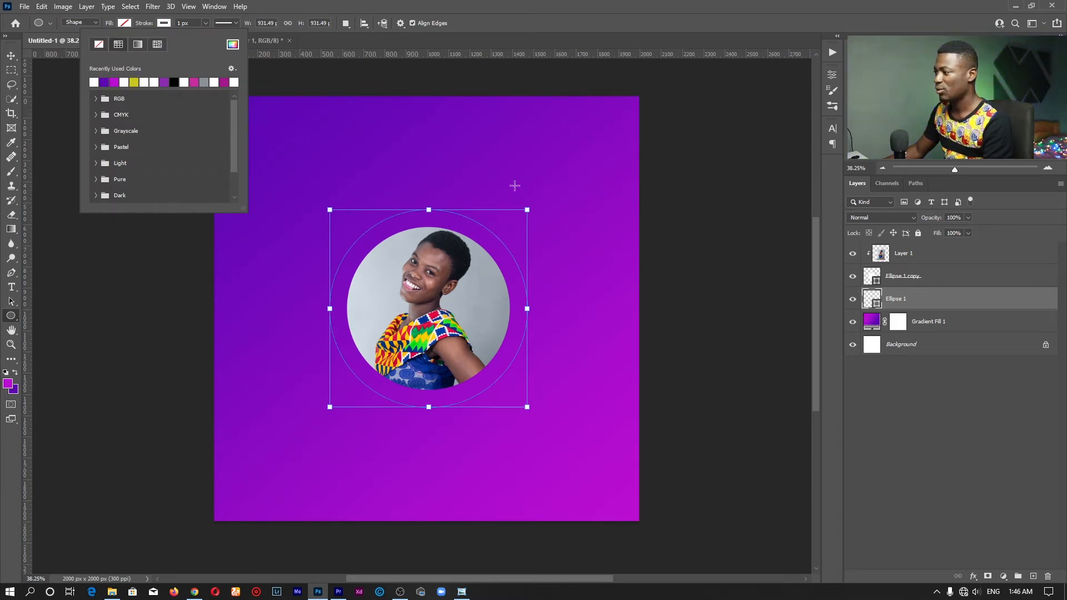
key("Escape")
key("z")
mouse_move(429, 213)
left_mouse_down()
mouse_move(461, 211)
mouse_move(451, 224)
left_mouse_up()
left_click_drag(483, 264, 428, 211)
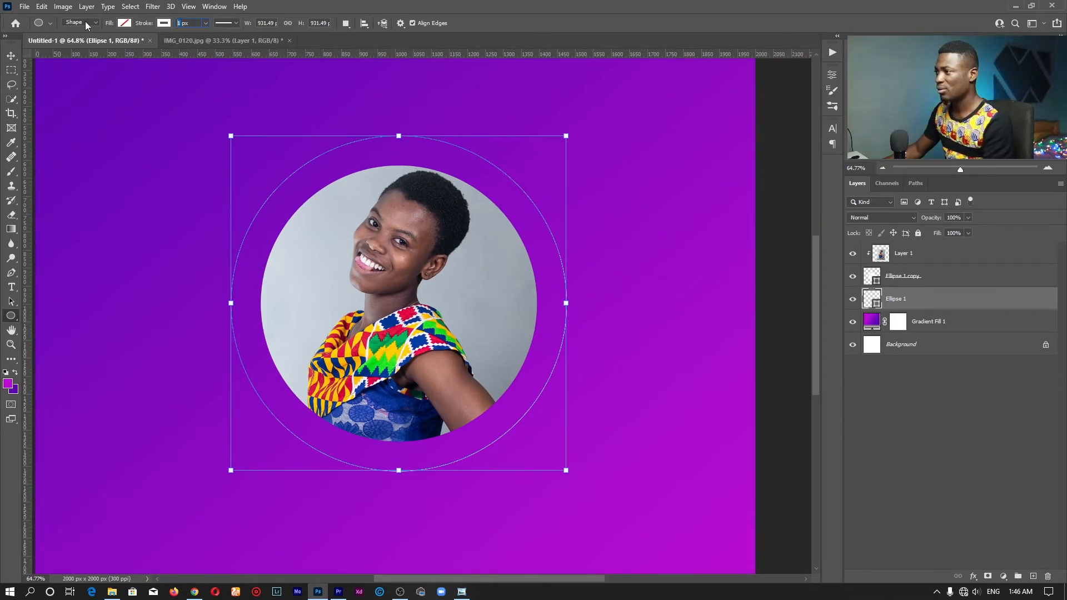
Set the ring's stroke width to 10 px
type("10")
key("Return")
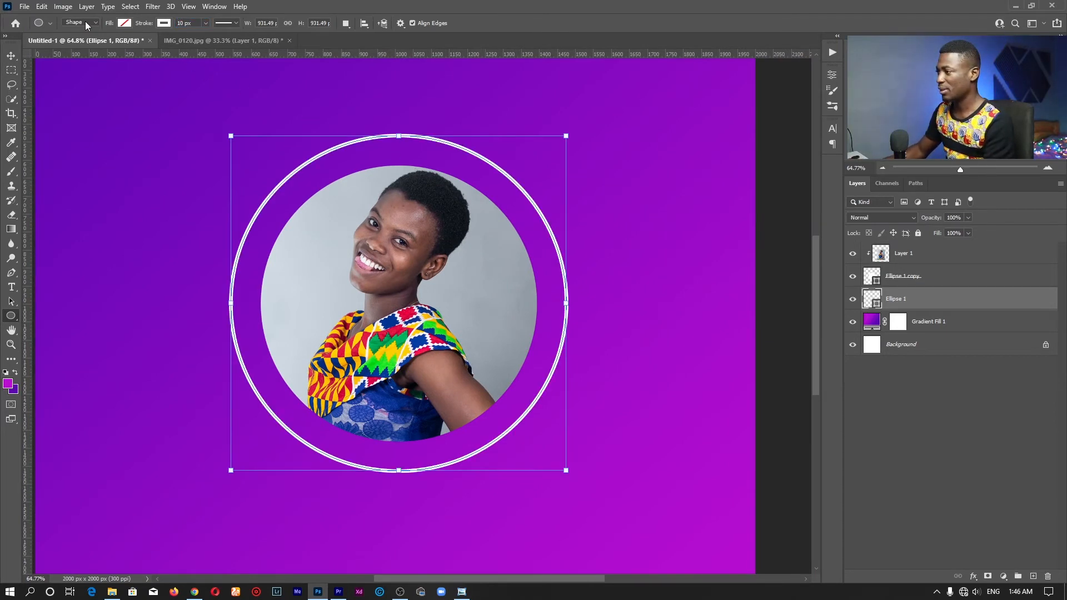
key("z")
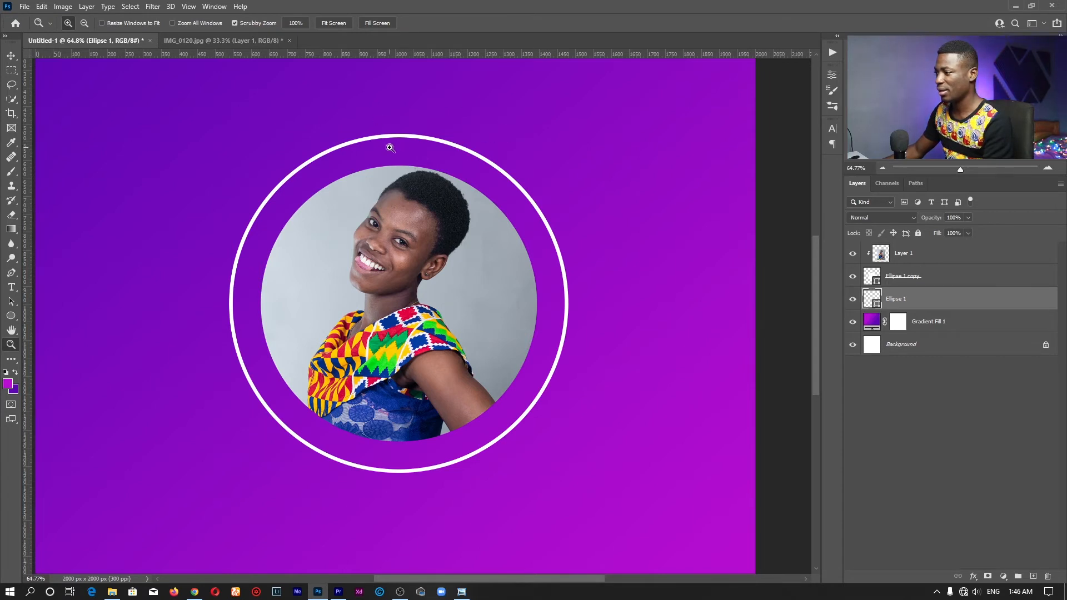
key("u")
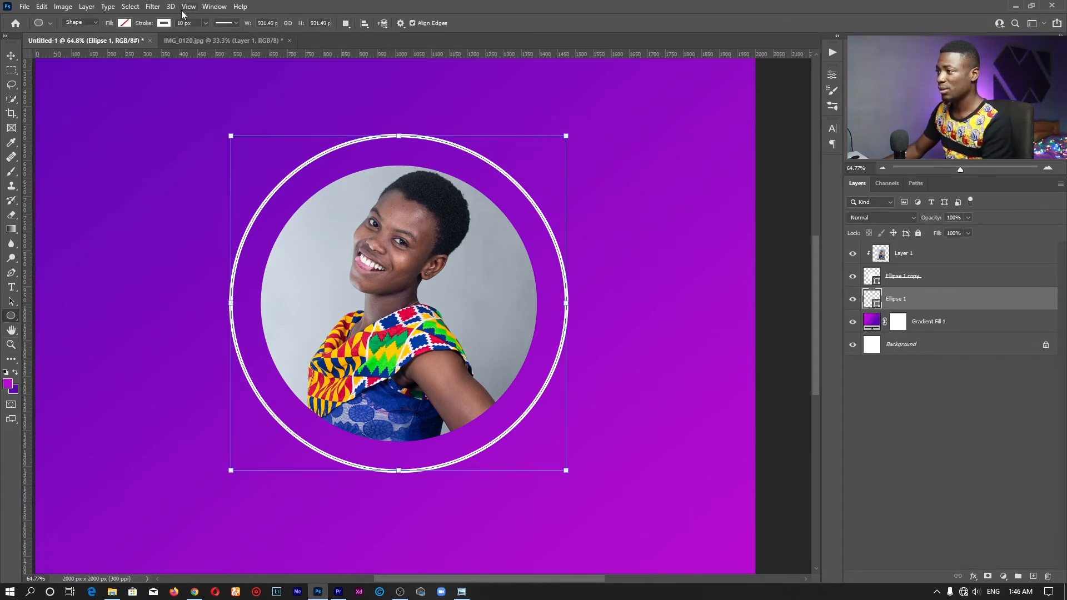
Compare solid, dashed and dotted stroke styles on the ring, settling on dashed
left_click(234, 22)
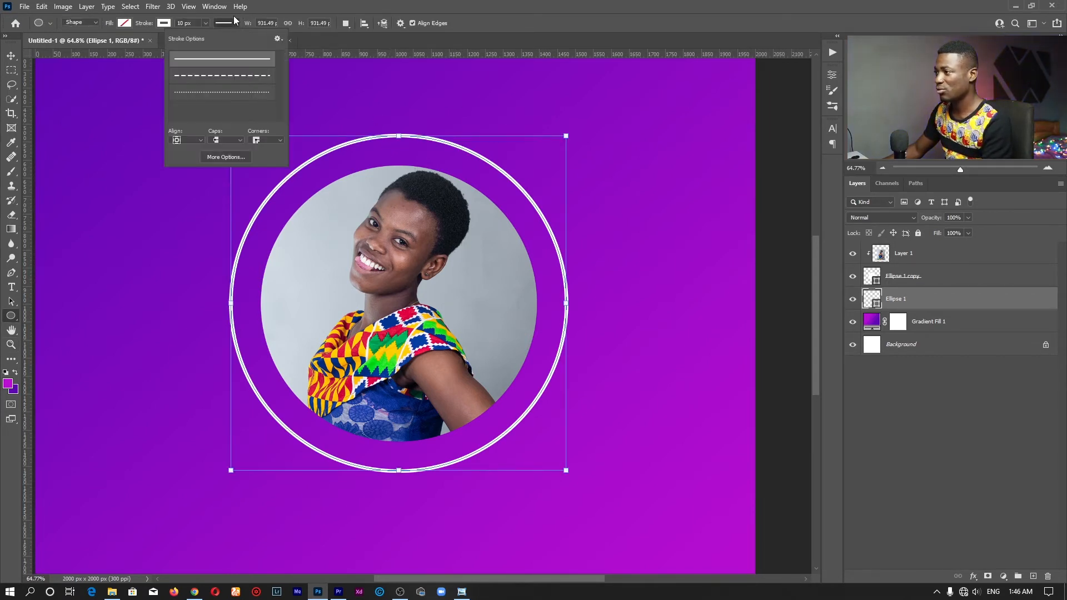
left_click(226, 80)
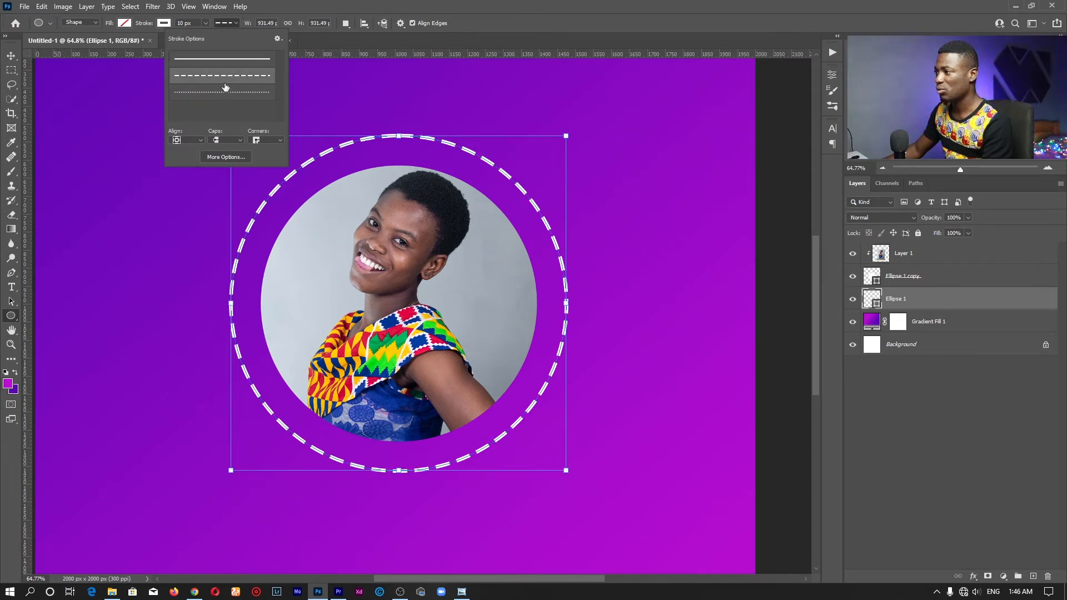
left_click(225, 92)
left_click(226, 58)
left_click(227, 75)
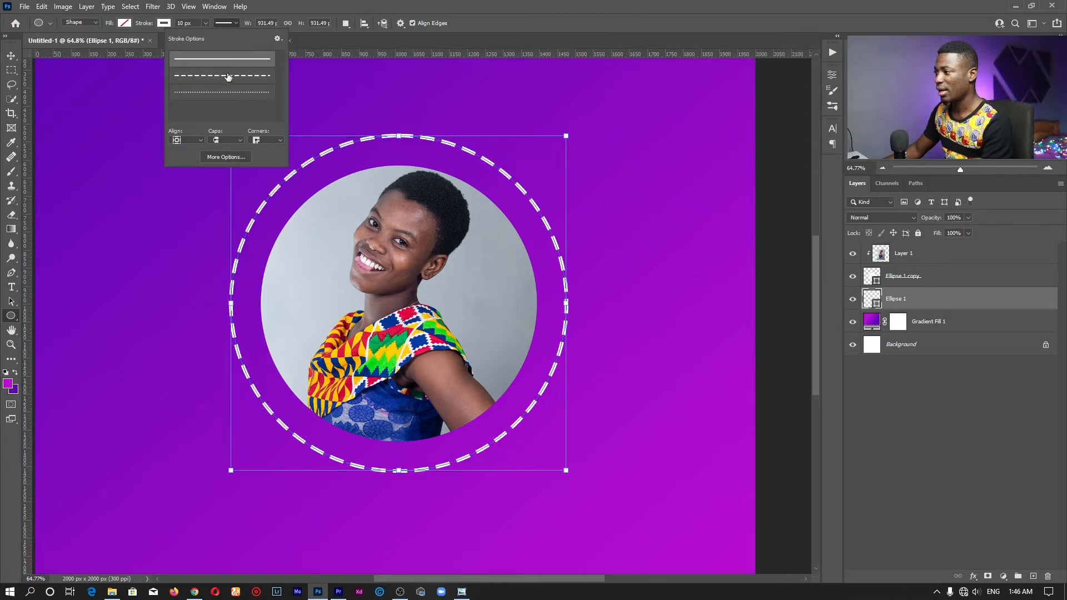
left_click(226, 92)
left_click(227, 59)
left_click(227, 75)
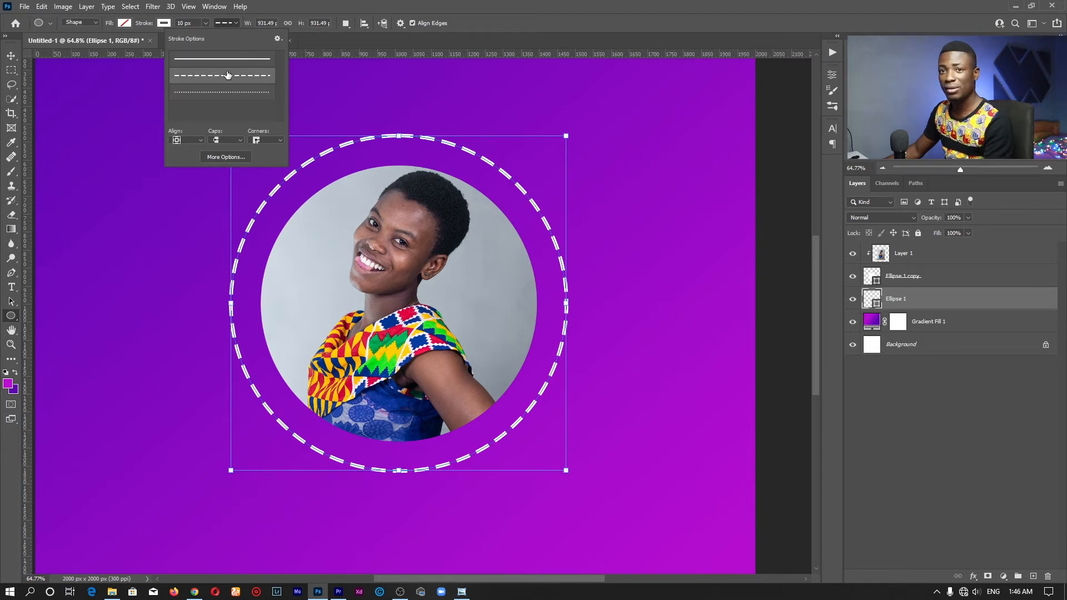
Try a custom 21212 dash in More Options, cancel it, and choose the dotted preset
left_click(218, 156)
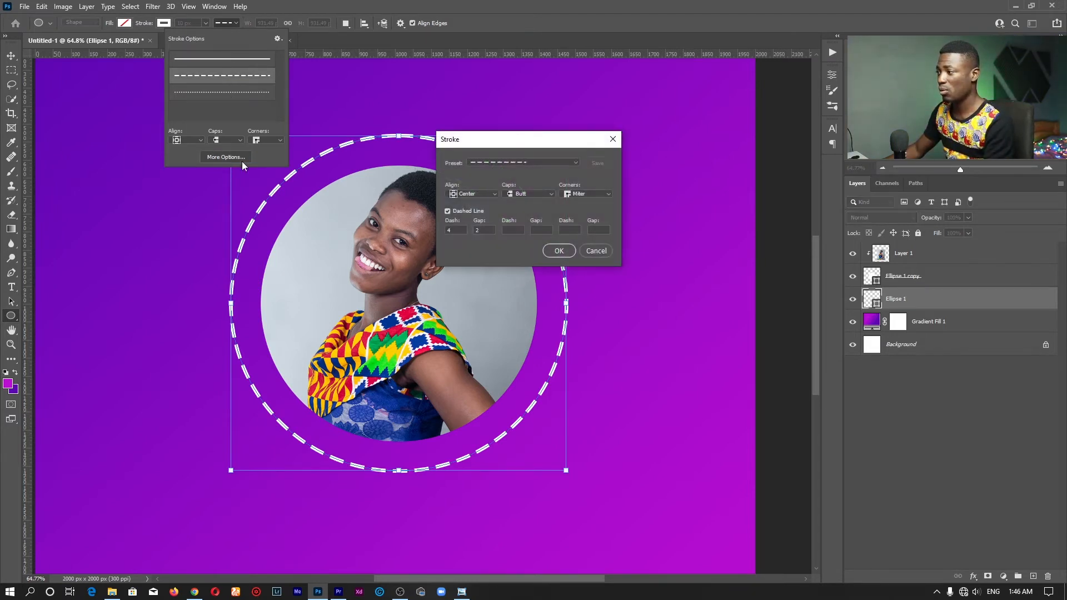
left_click(542, 165)
left_click(527, 162)
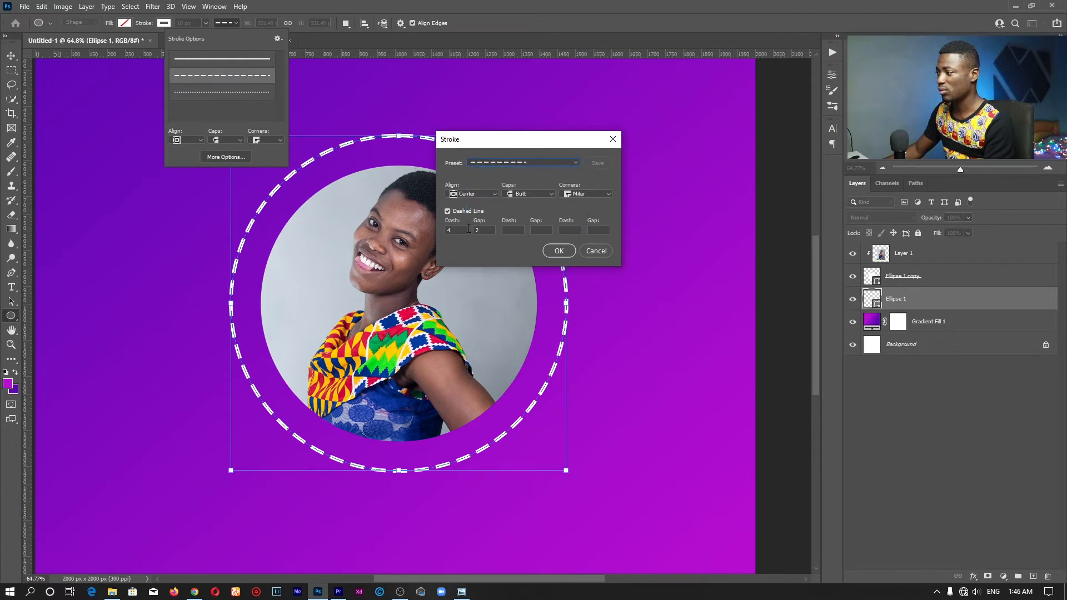
type("212")
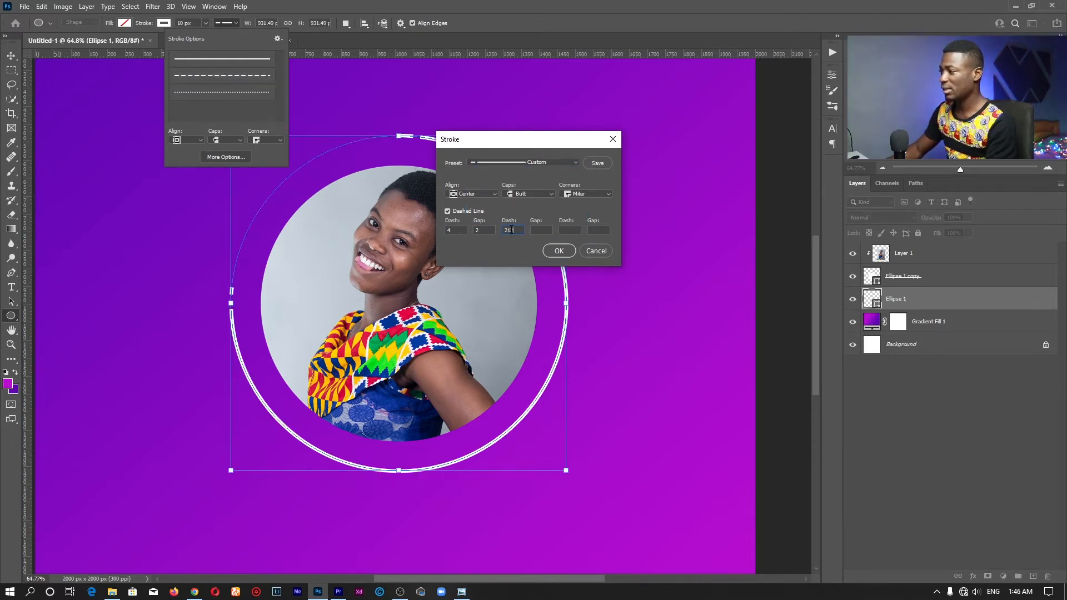
type("12")
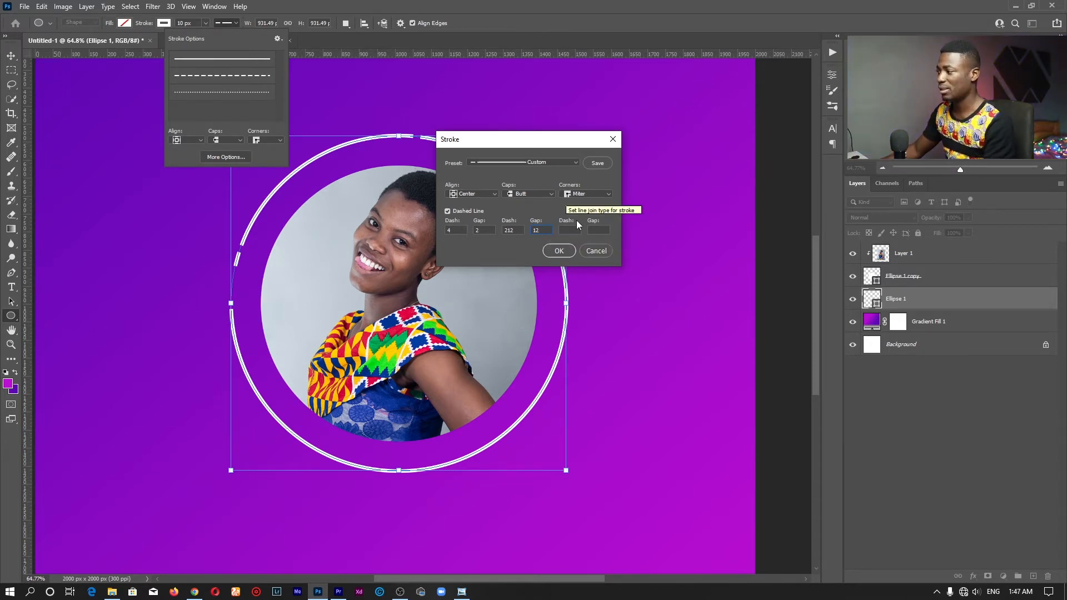
left_click(596, 252)
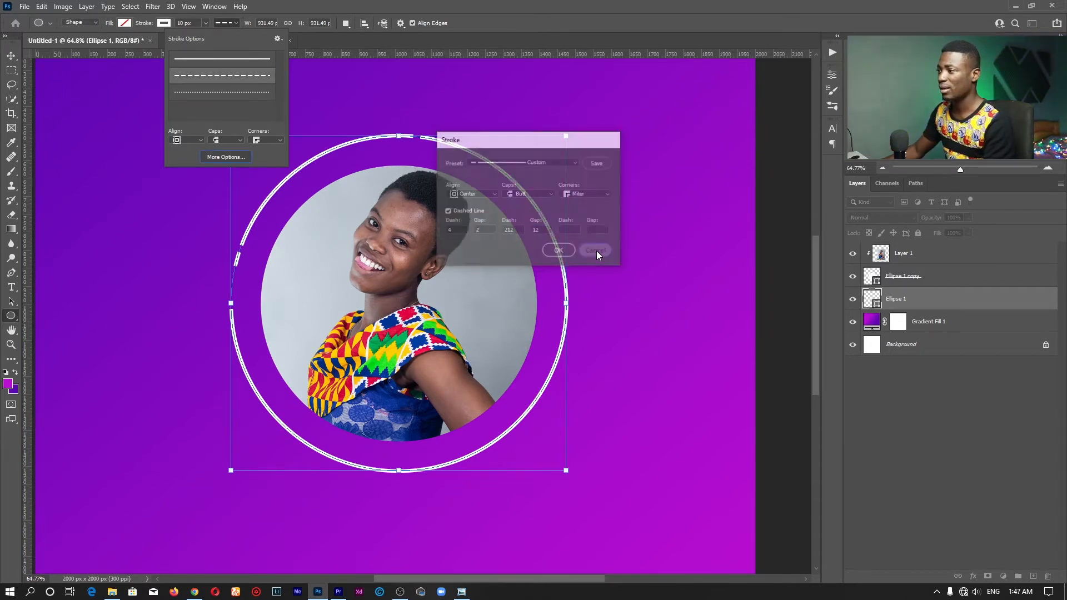
left_click(231, 93)
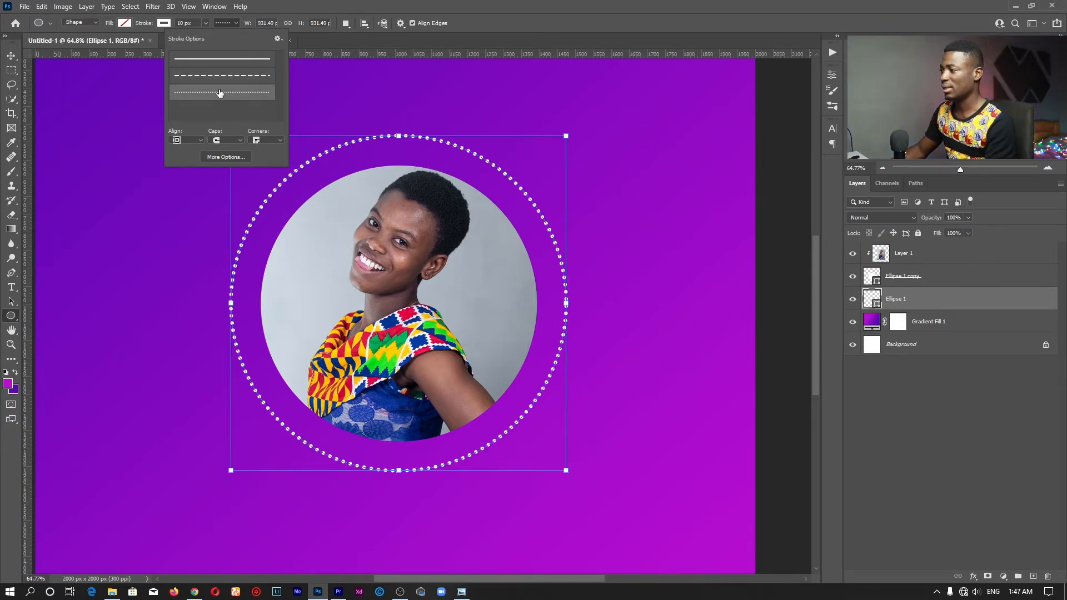
left_click(182, 22)
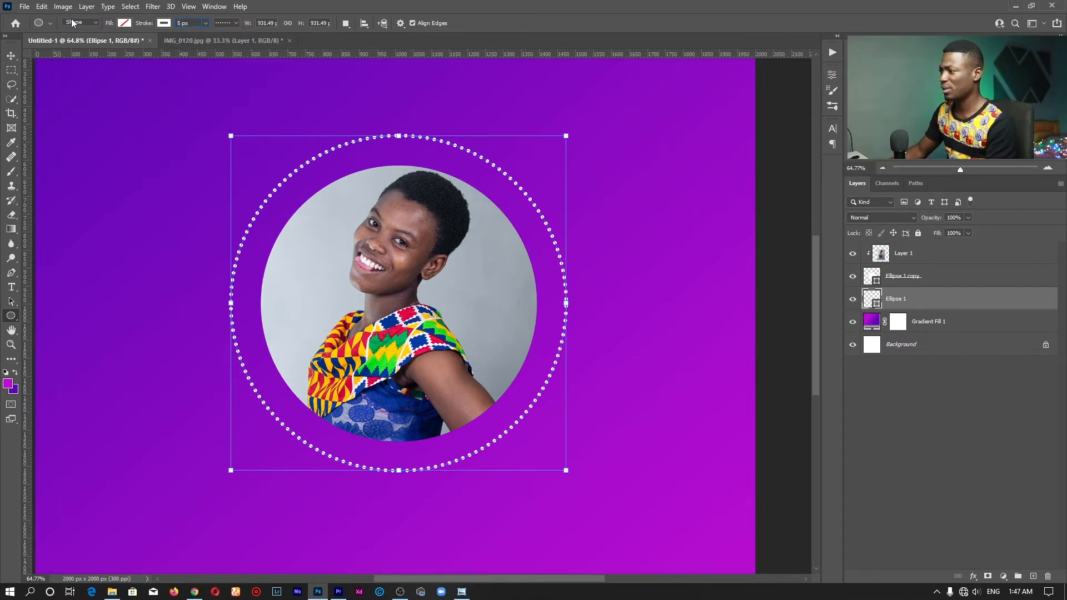
Fit the poster on screen and shrink the dotted ring slightly around its centre
key("z")
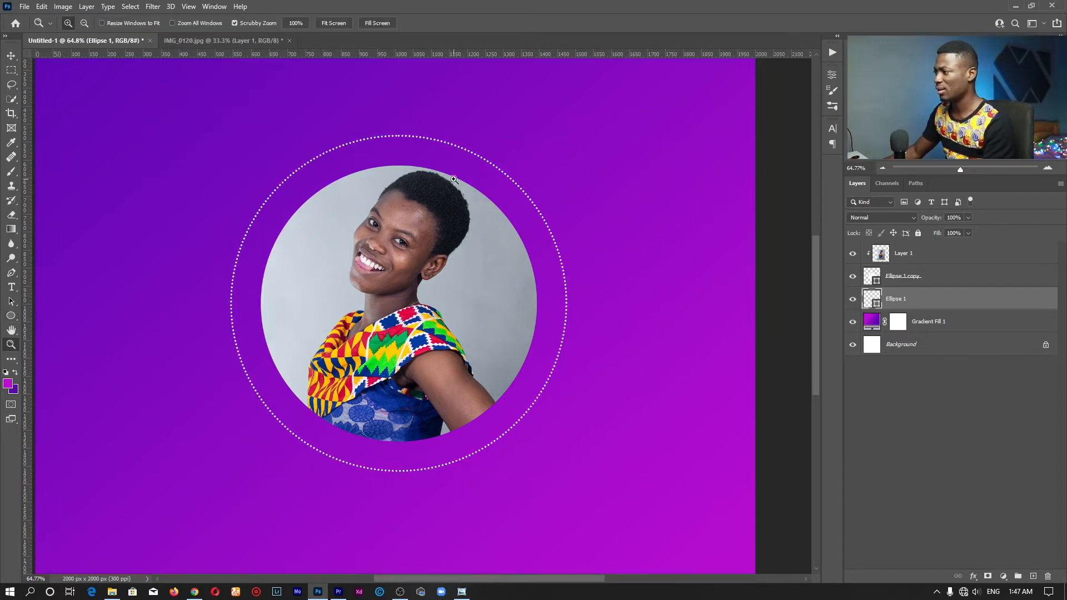
left_click(333, 23)
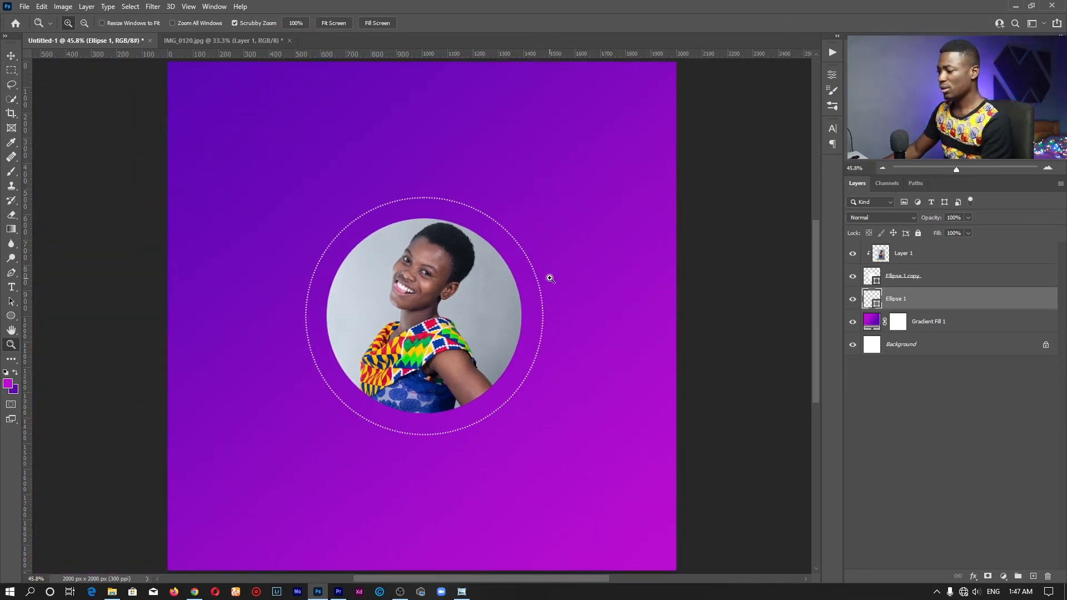
key("v")
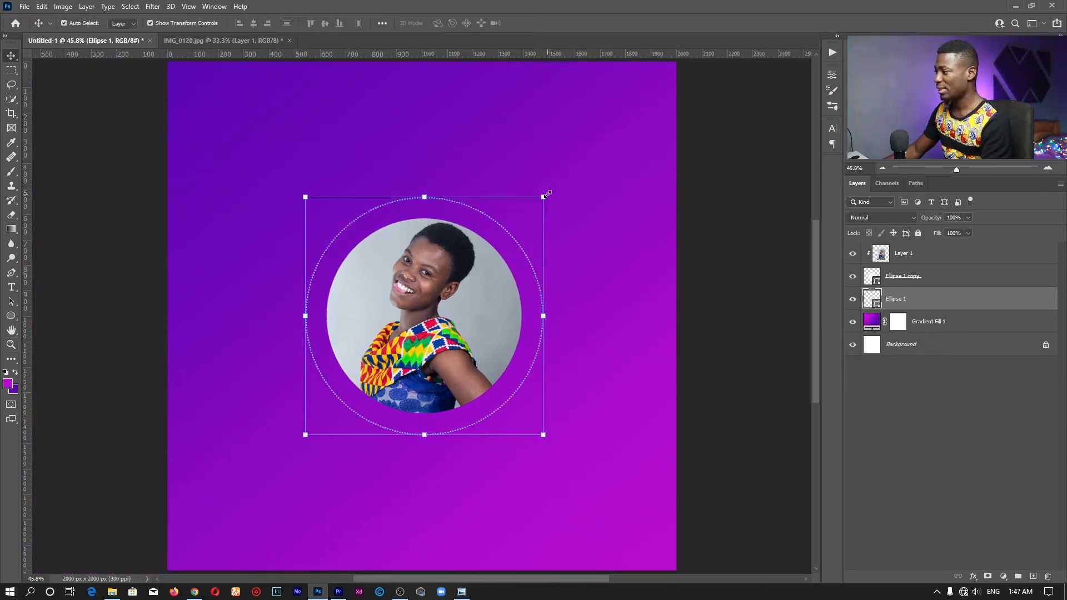
left_click_drag(544, 196, 542, 200)
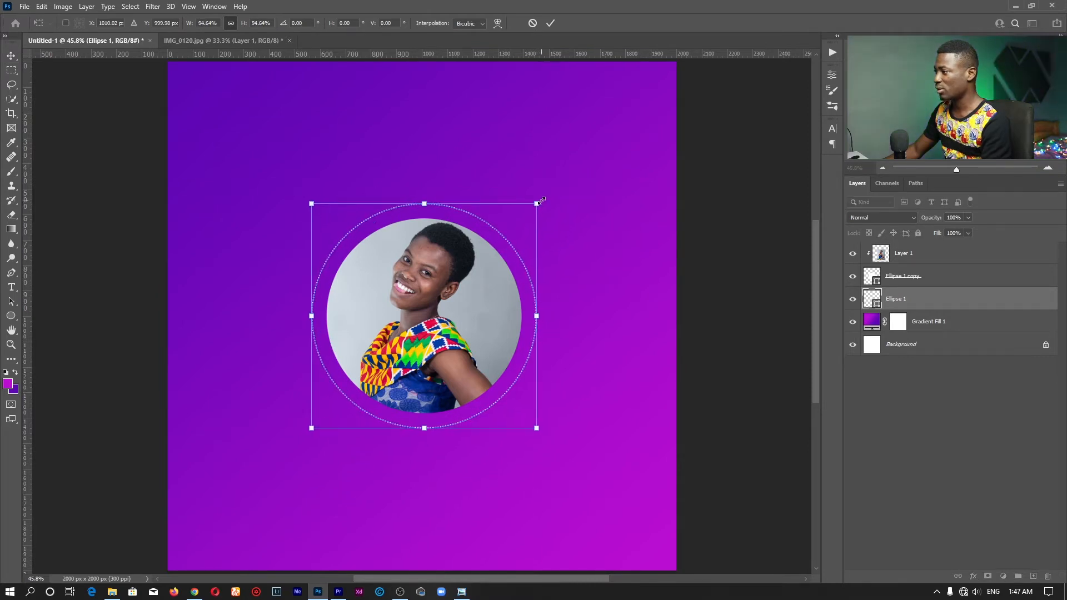
left_click(552, 26)
key("z")
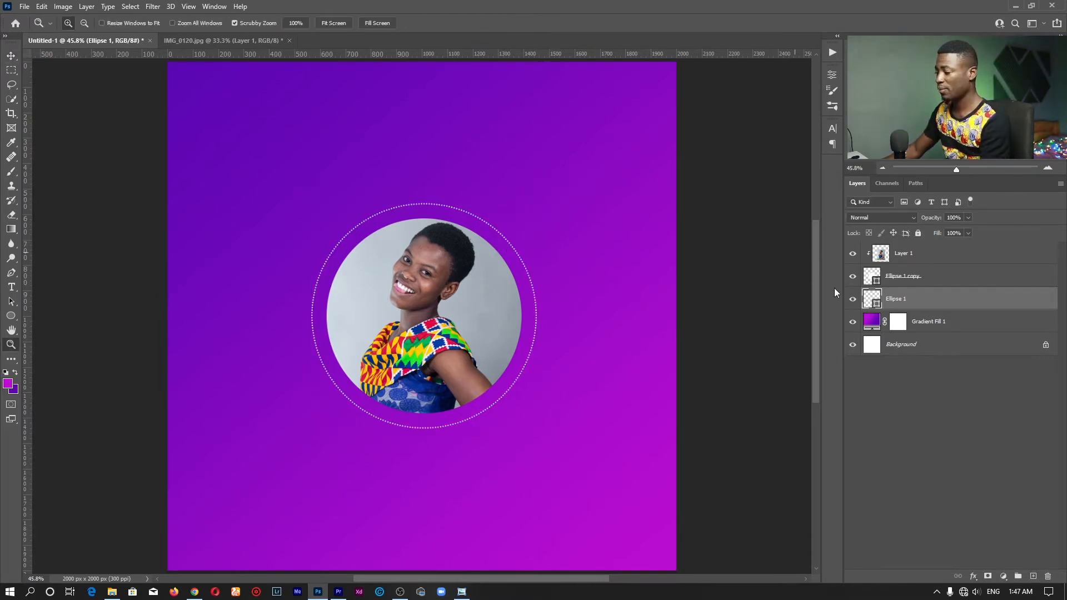
left_click_drag(510, 341, 500, 341)
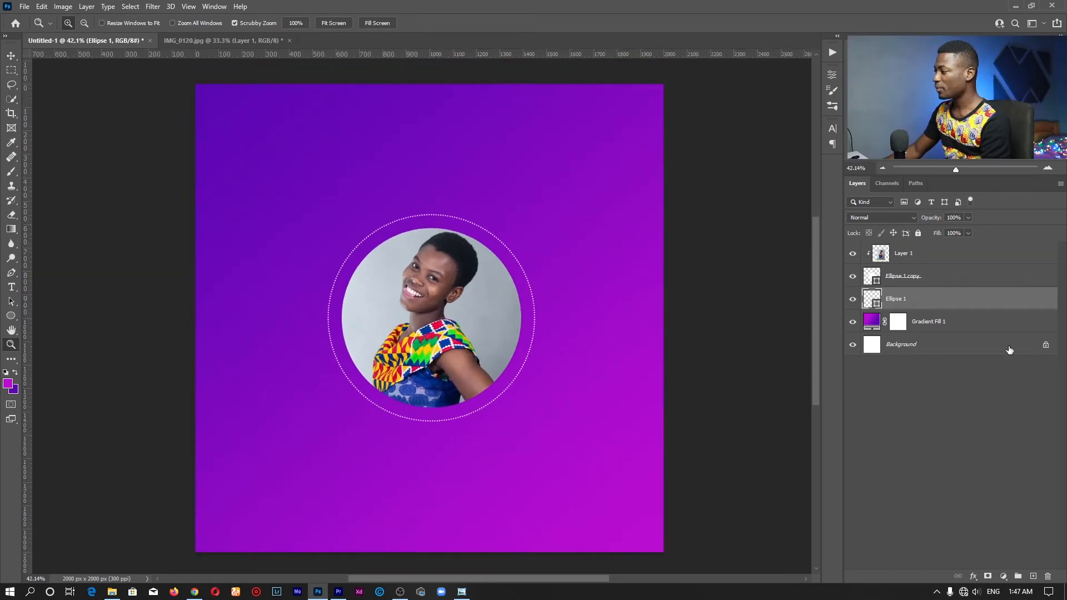
Group Layer 1, Ellipse 1 copy and Ellipse 1 into a new layer group
left_click(964, 330)
left_click(952, 304)
left_click(948, 258, "shift")
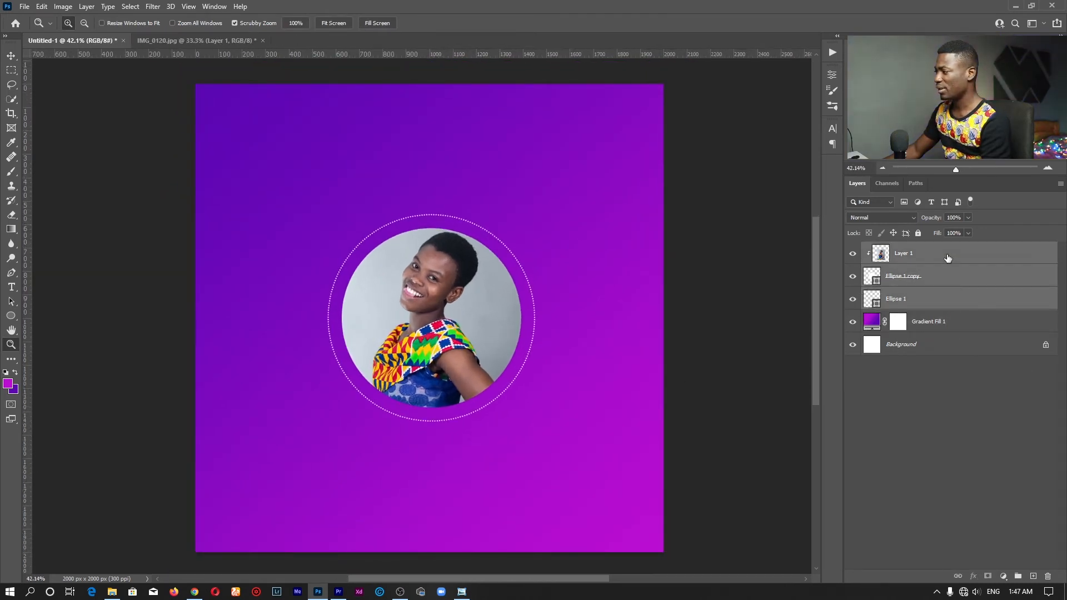
left_click(976, 306)
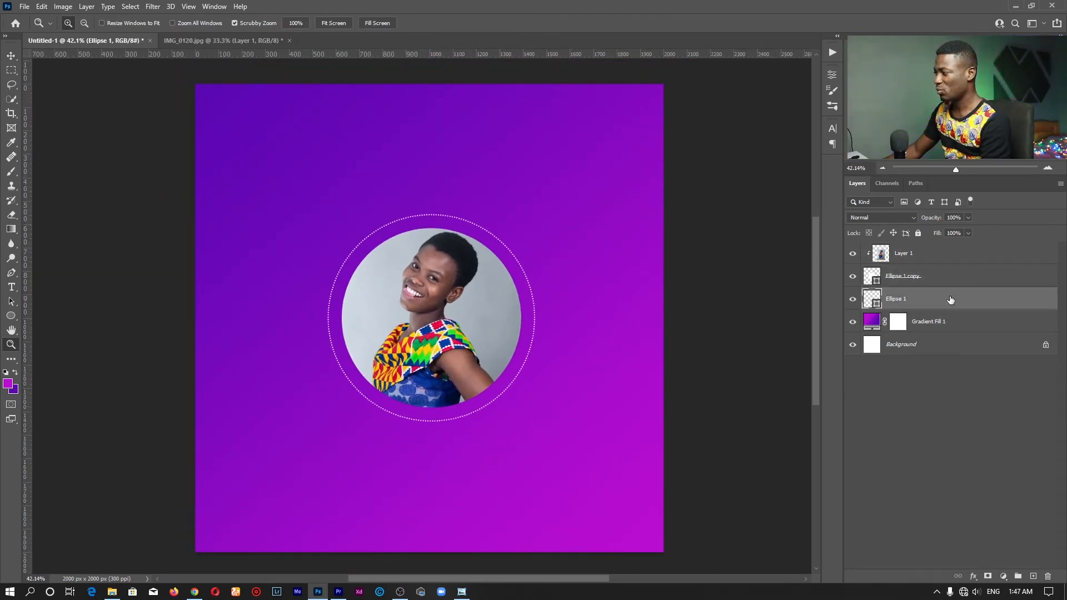
left_click(941, 254, "shift")
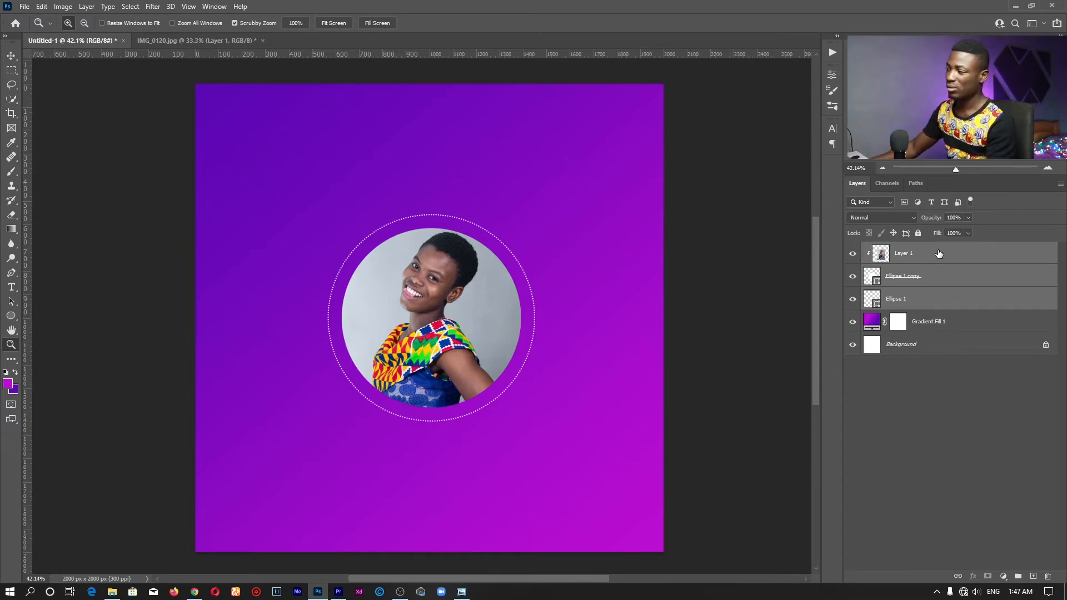
left_click_drag(906, 253, 1020, 578)
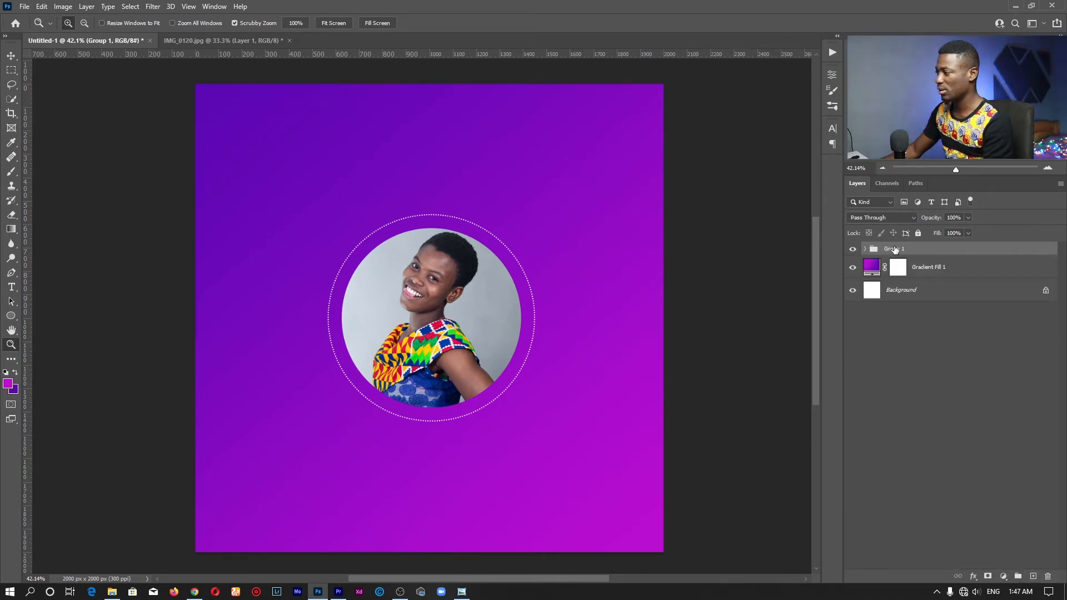
Rename the new group to IMAGE
double_click(894, 249)
type("imag")
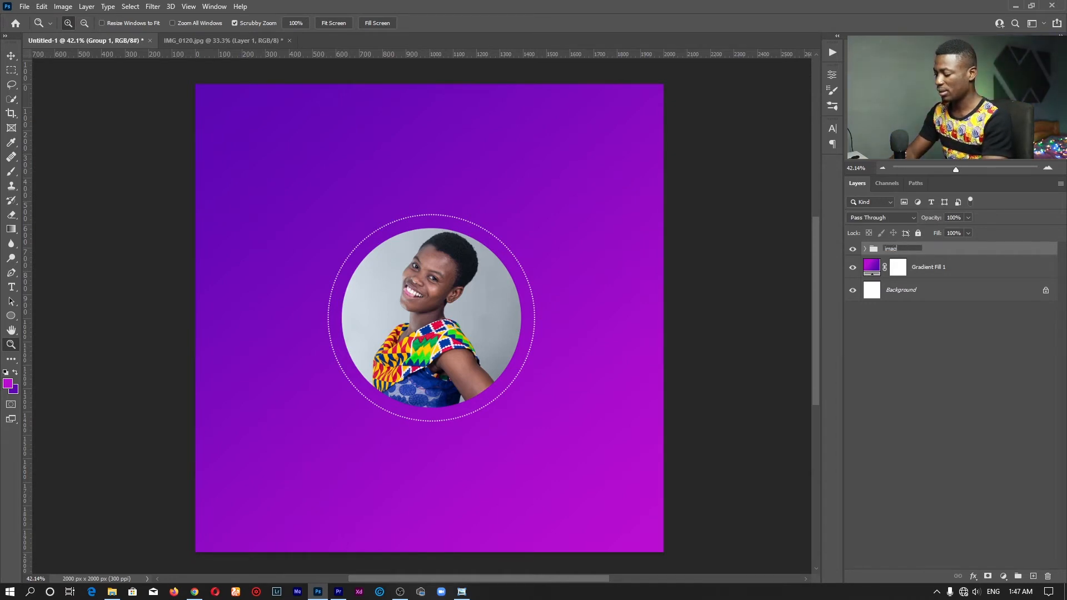
type("e")
key("ctrl+a")
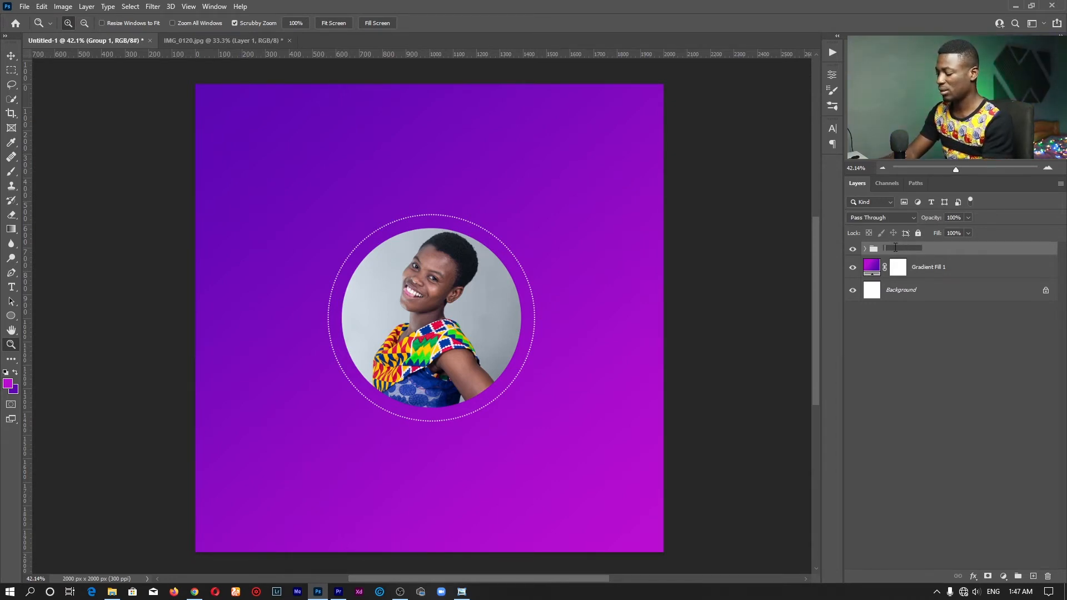
type("IMAGE")
key("Return")
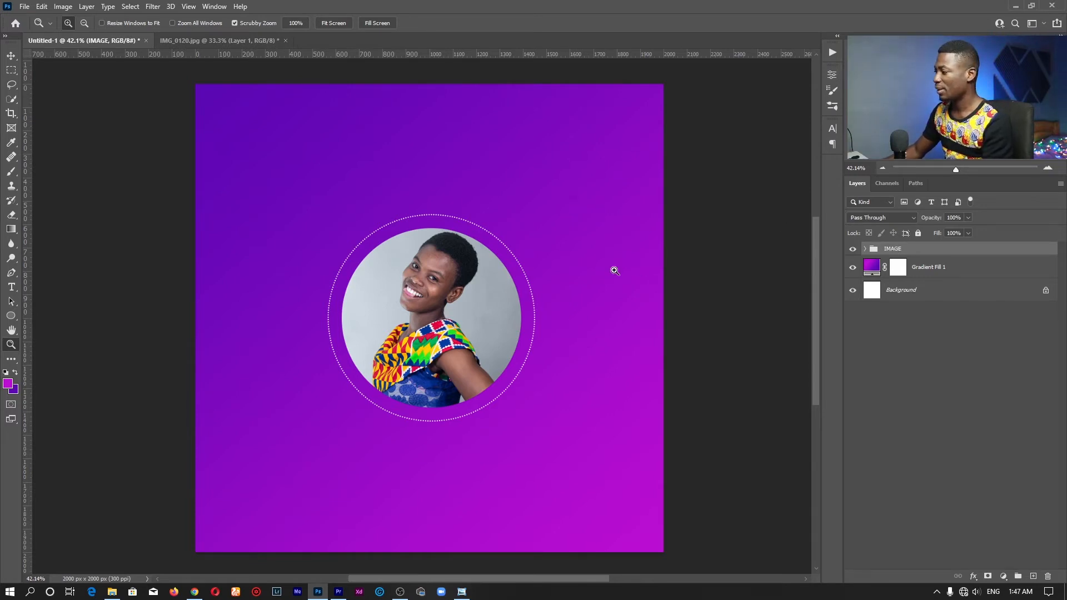
left_click(11, 287)
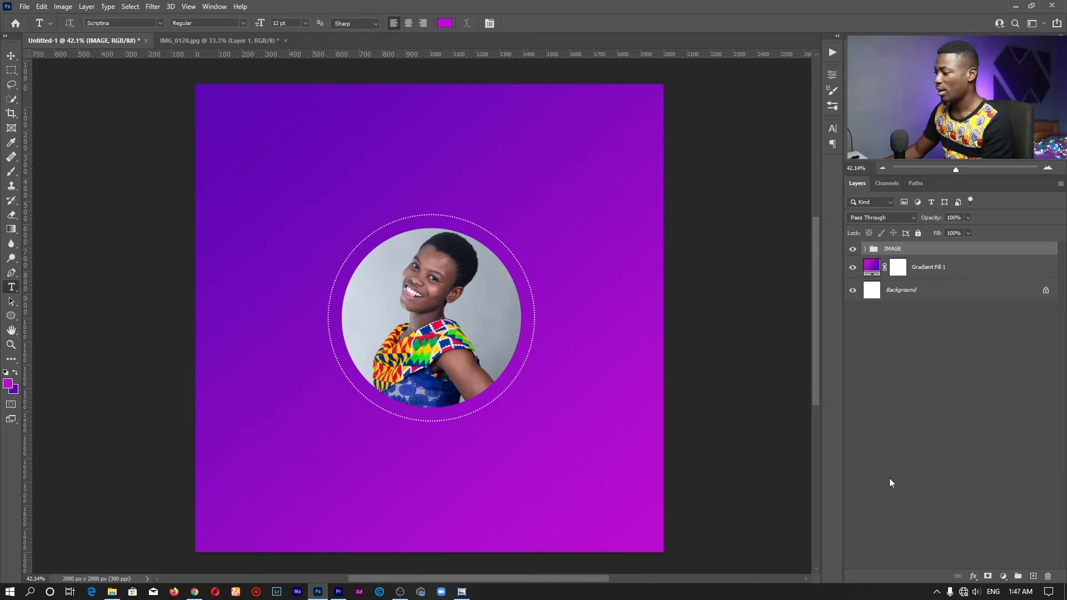
Create a new layer group named TEXTS
left_click(1015, 576)
double_click(896, 250)
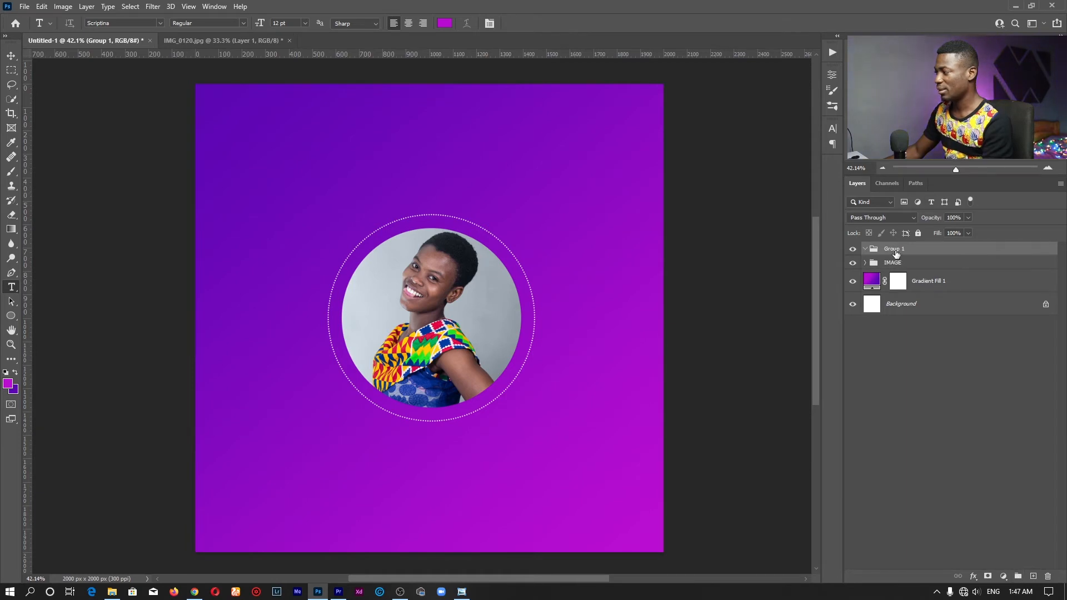
type("TEXTS")
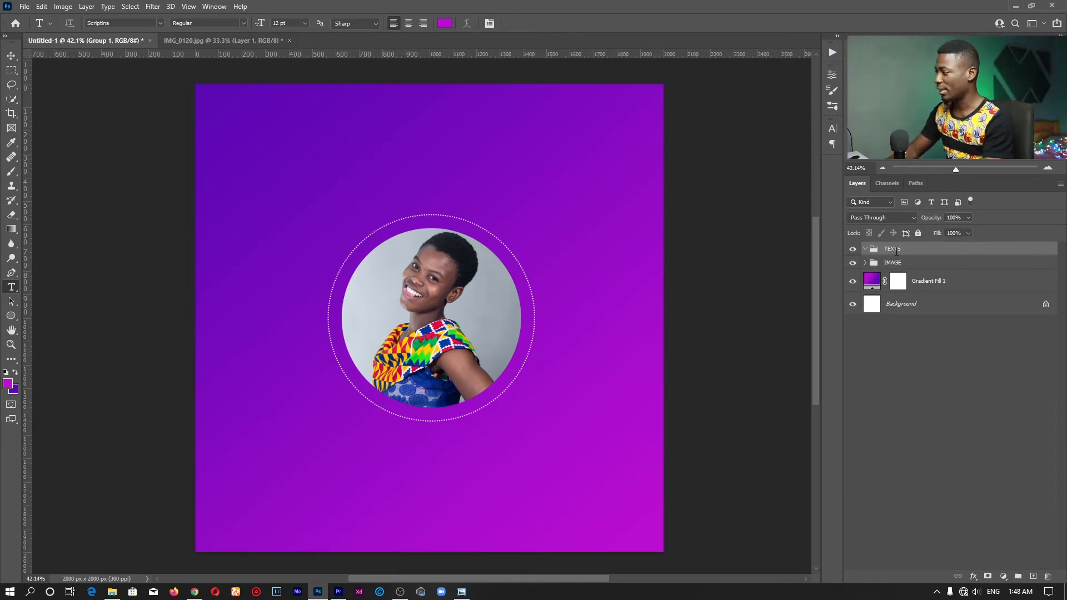
key("Return")
Type 'Happy' and 'Birthday' on two lines at the poster's lower left and select it
left_click(218, 442)
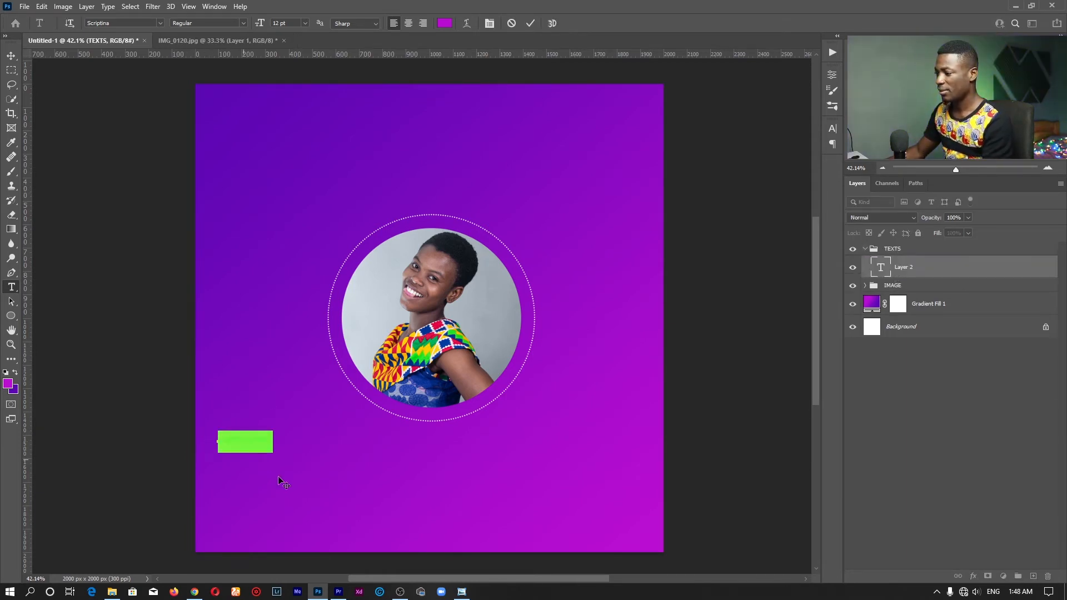
key("BackSpace")
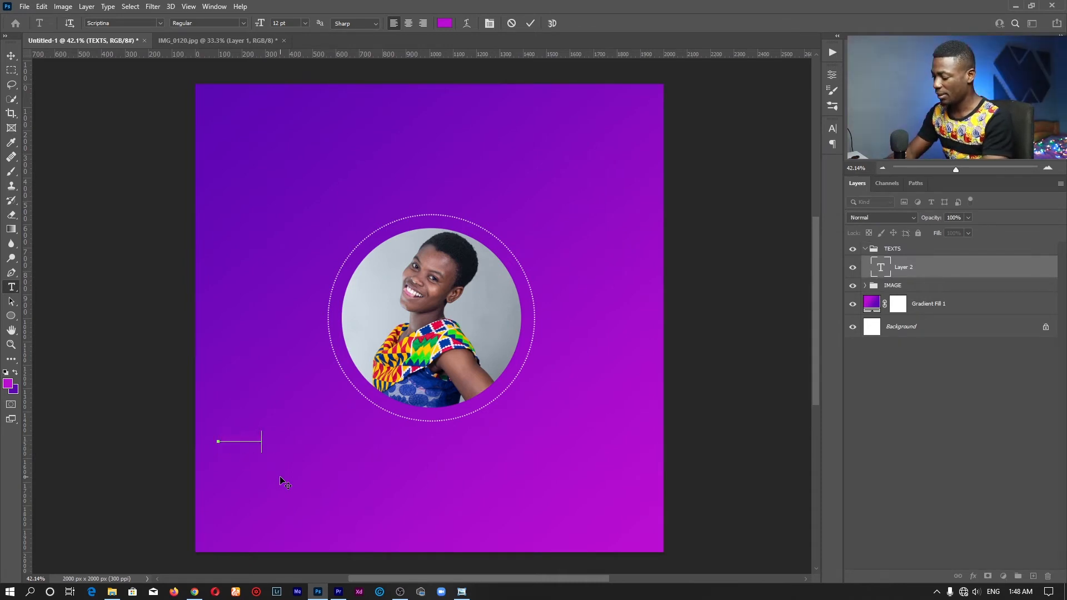
type("Happy")
key("Return")
type("Birthday")
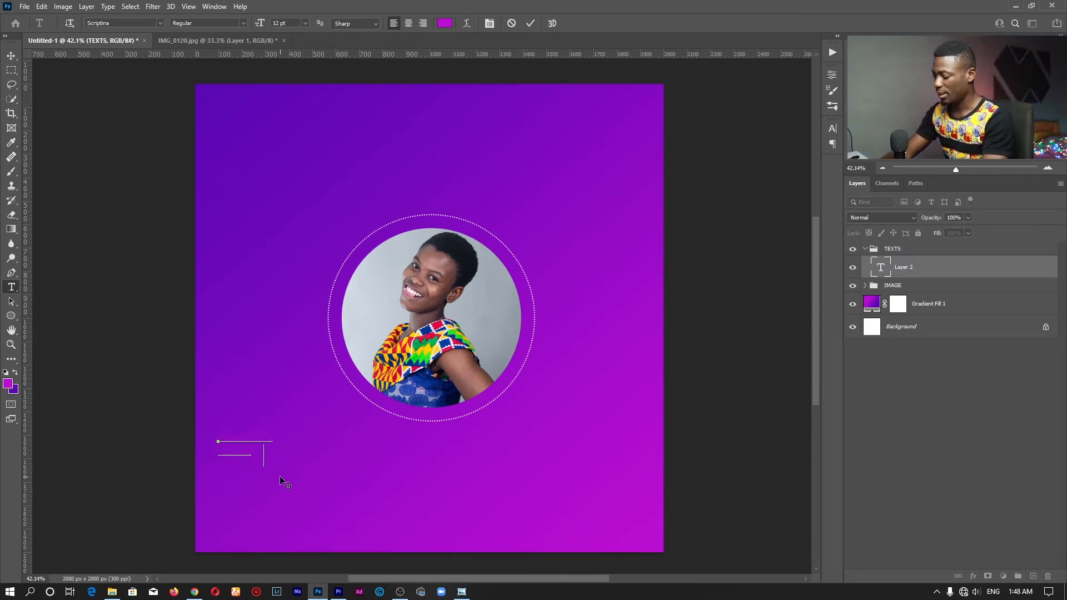
key("ctrl+a")
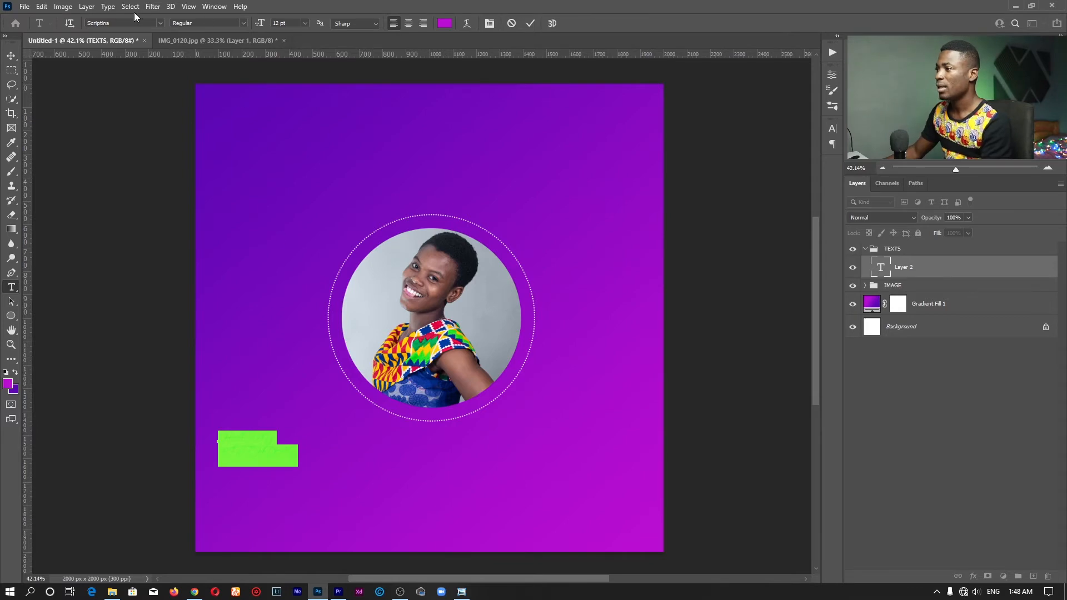
Set the text to Montserrat Bold in white #ffffff
left_click(162, 22)
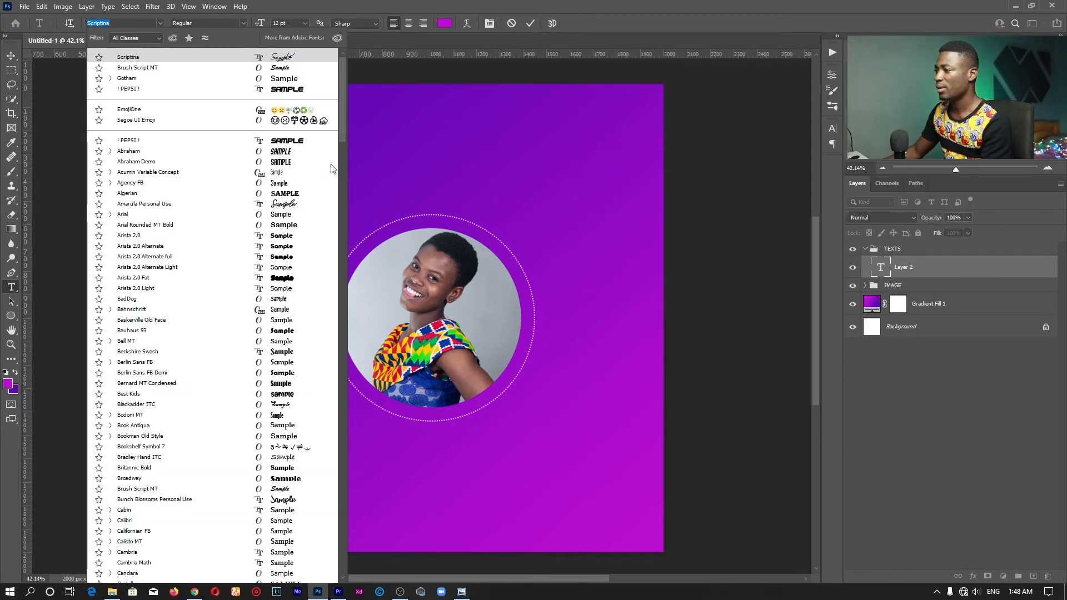
left_click_drag(345, 118, 340, 424)
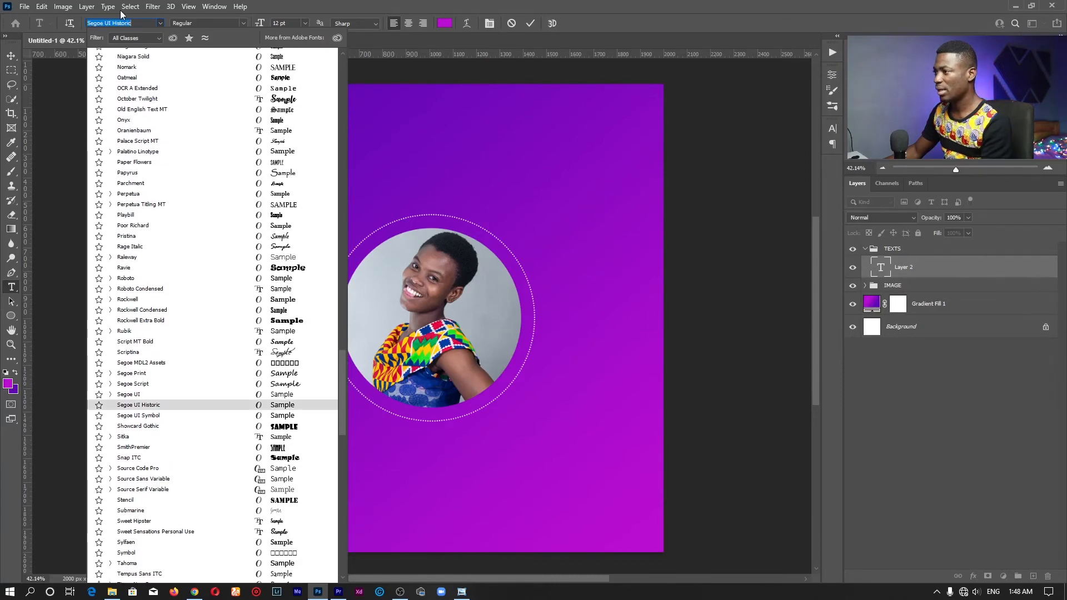
type("M")
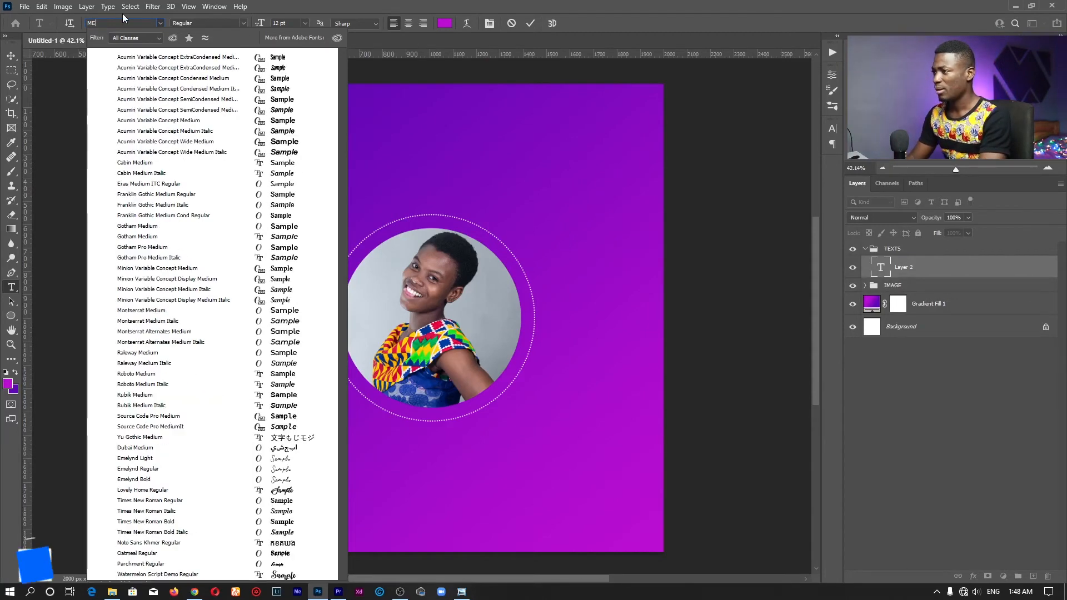
type("OS")
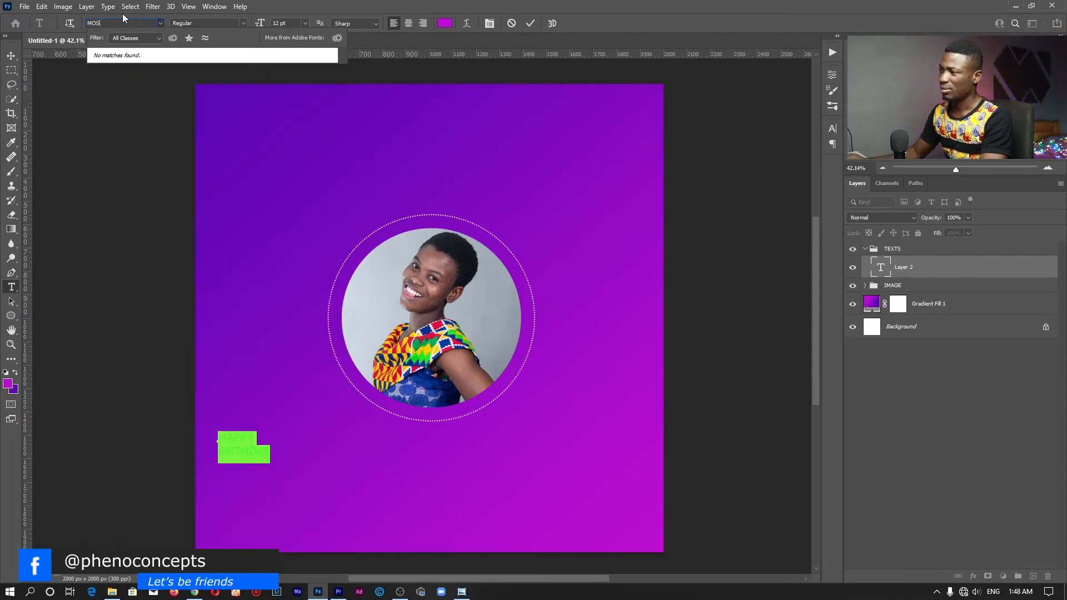
key("BackSpace")
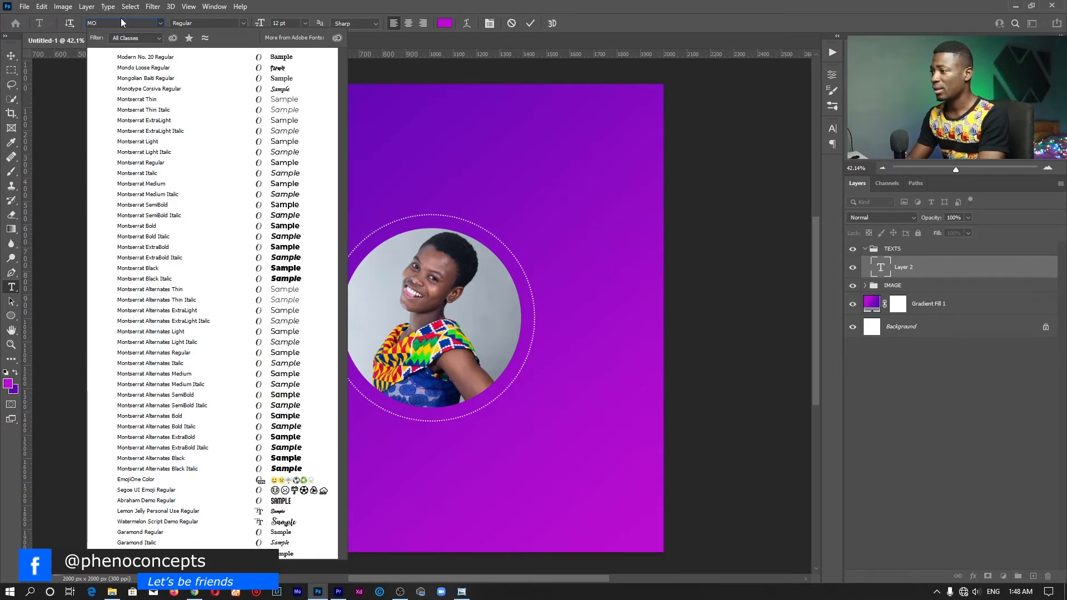
type("N")
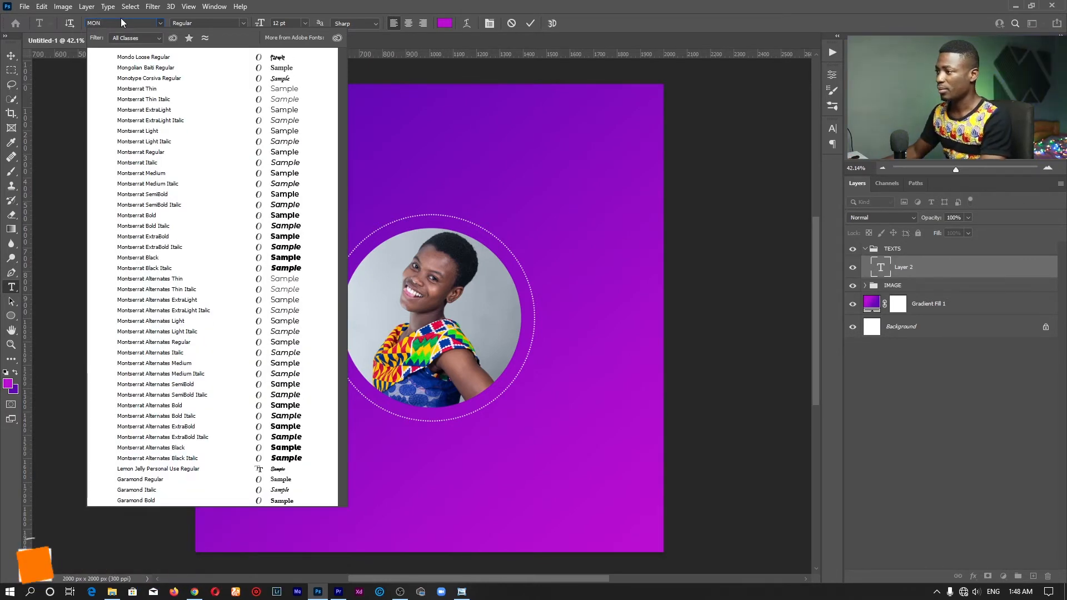
left_click(189, 217)
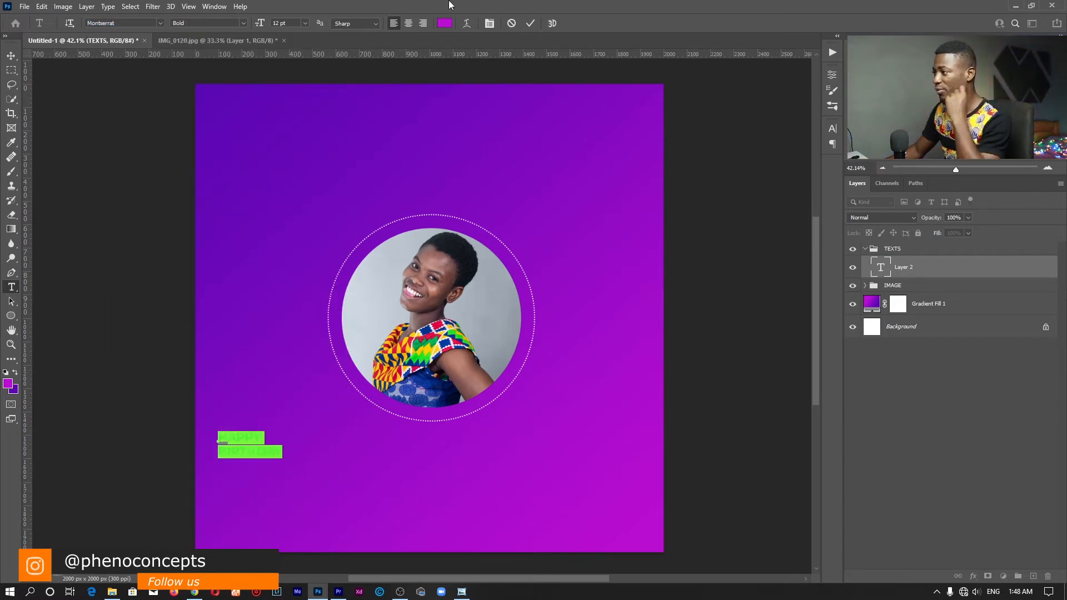
left_click(445, 23)
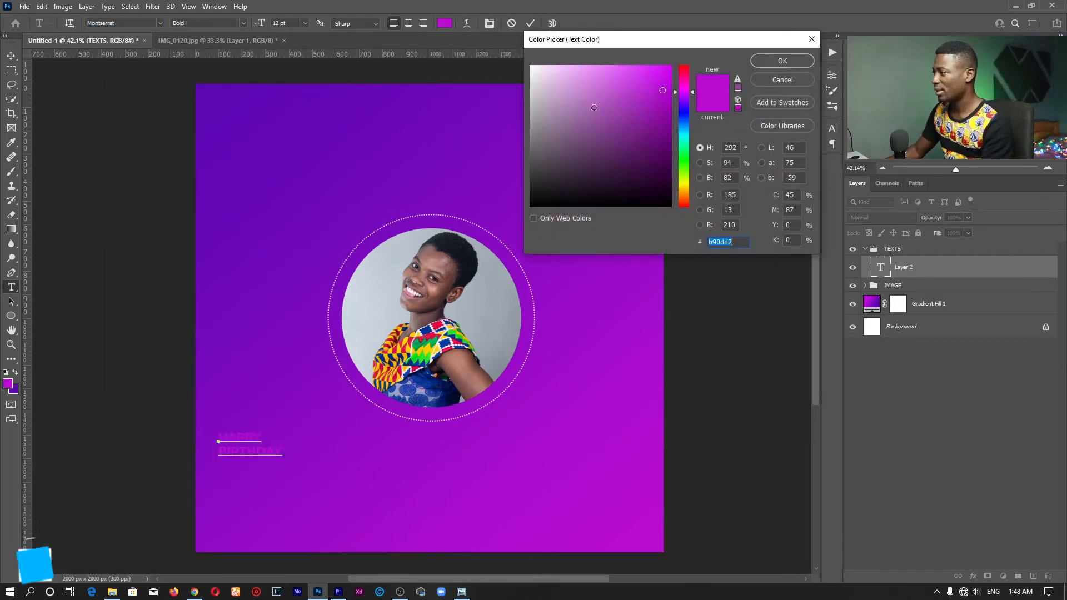
type("ffffff")
left_click(771, 62)
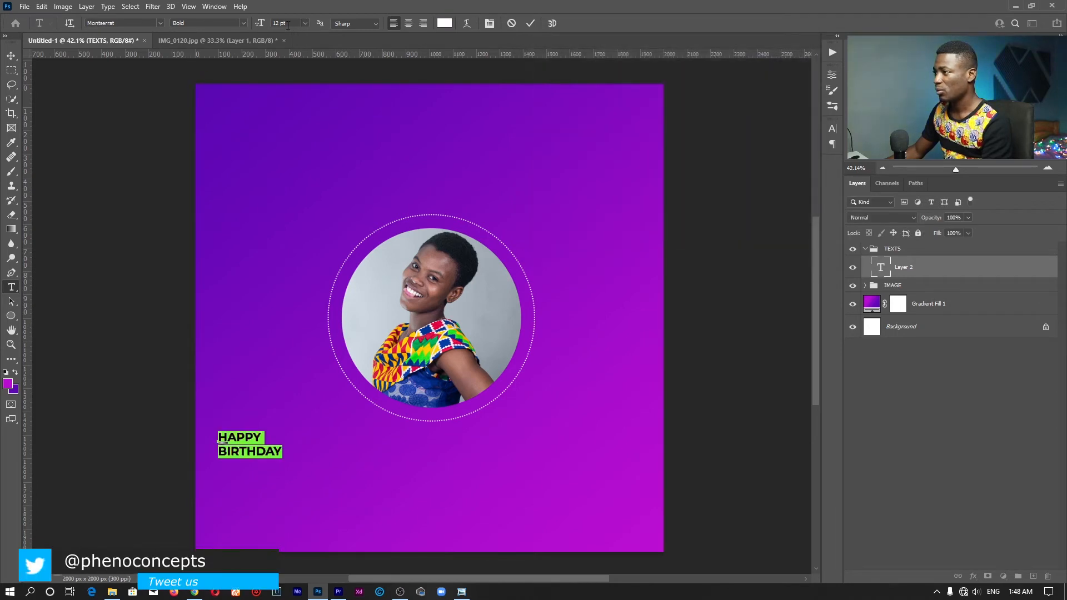
Set the text size to 36 pt
left_click_drag(266, 25, 314, 28)
left_click(305, 23)
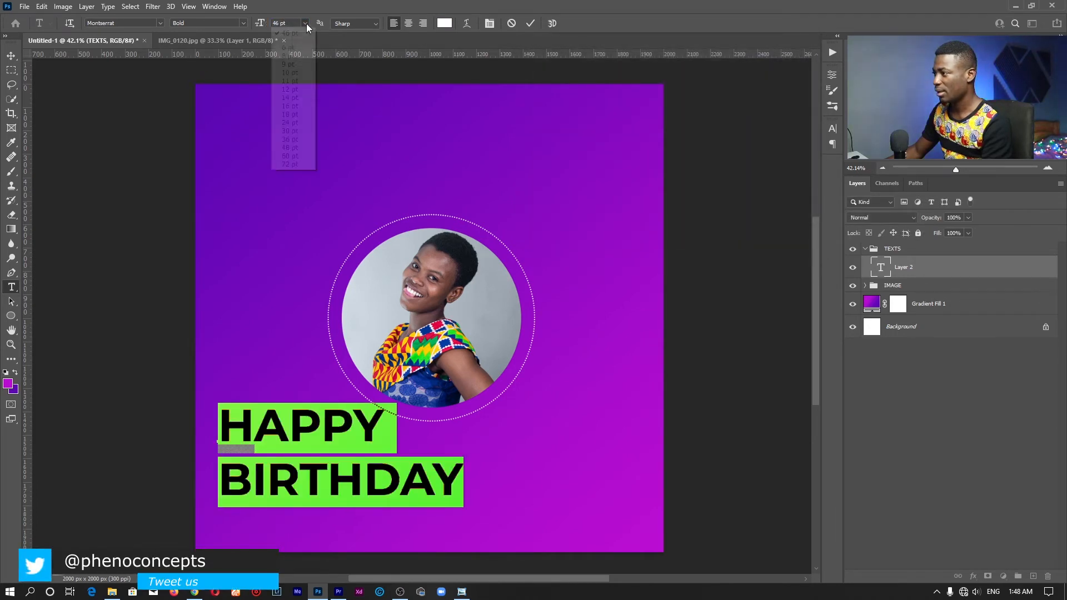
left_click(302, 140)
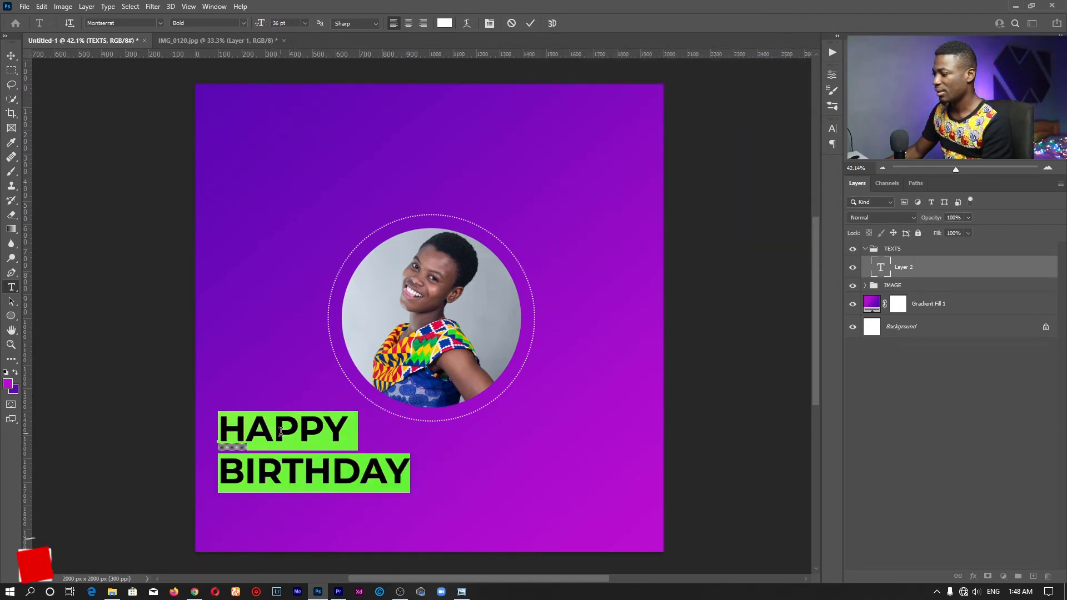
left_click(282, 431)
left_click_drag(350, 432, 131, 387)
left_click(345, 429)
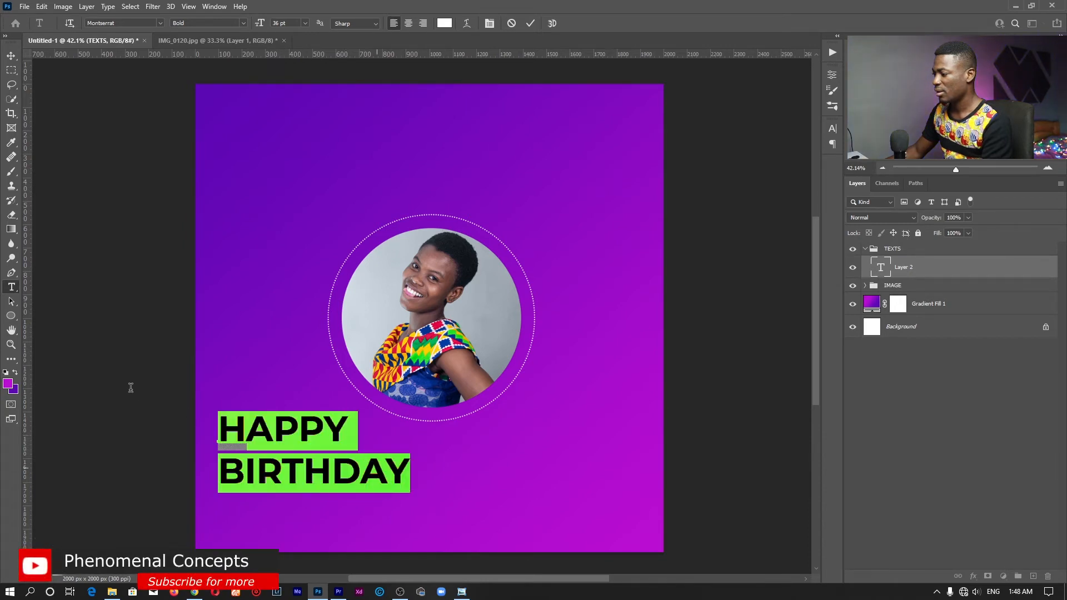
Preview Roboto, cancel it, commit the text, then delete the HAPPY BIRTHDAY layer
left_click(124, 26)
type("ROBOT")
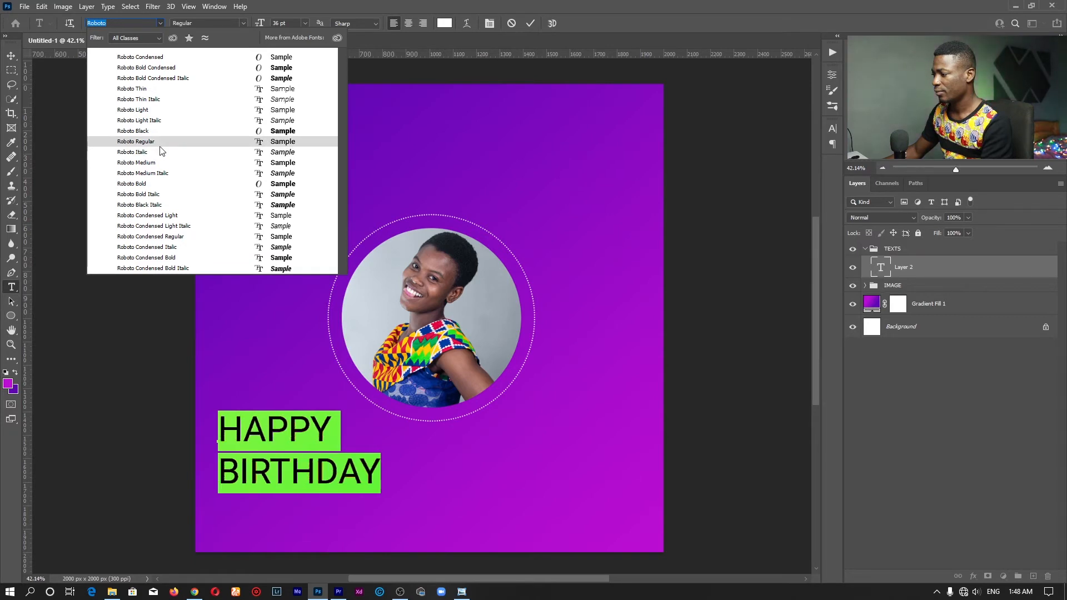
key("Escape")
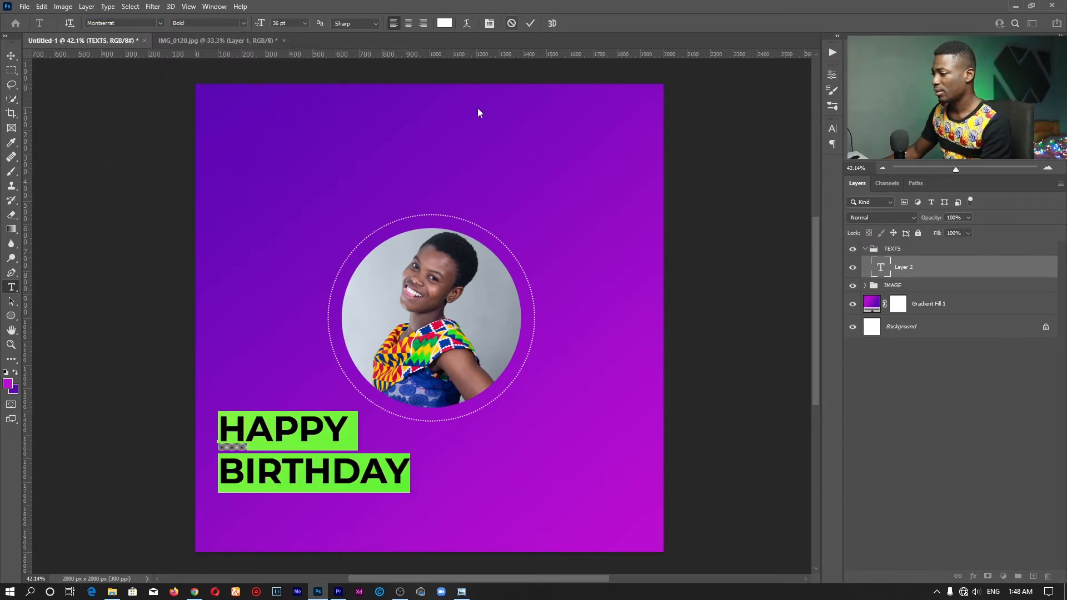
left_click(530, 23)
key("Delete")
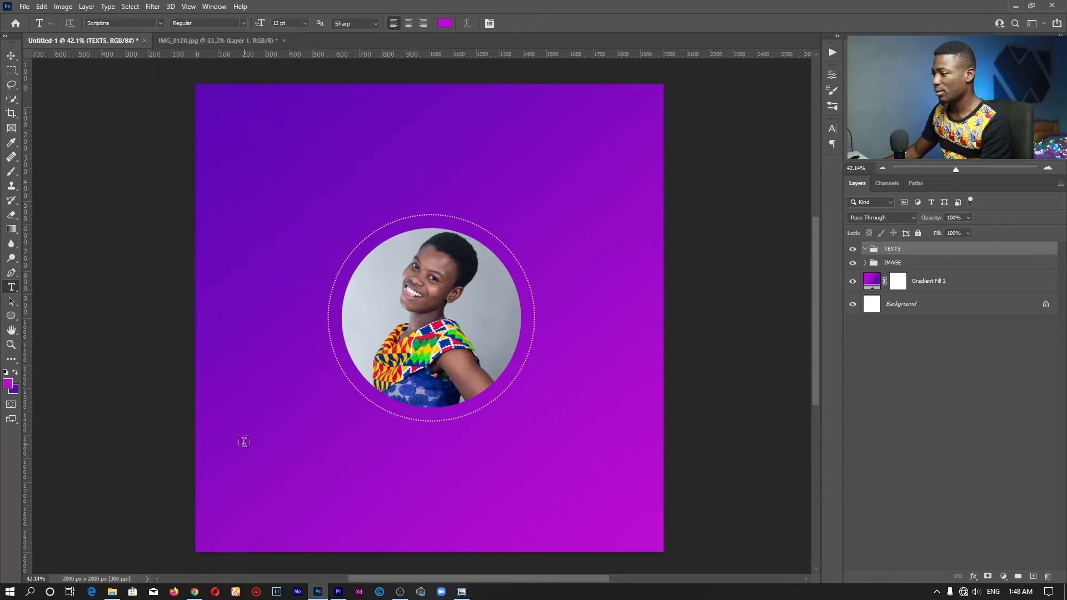
Start a new text layer at the poster's lower left and select its text
left_click(245, 447)
key("BackSpace")
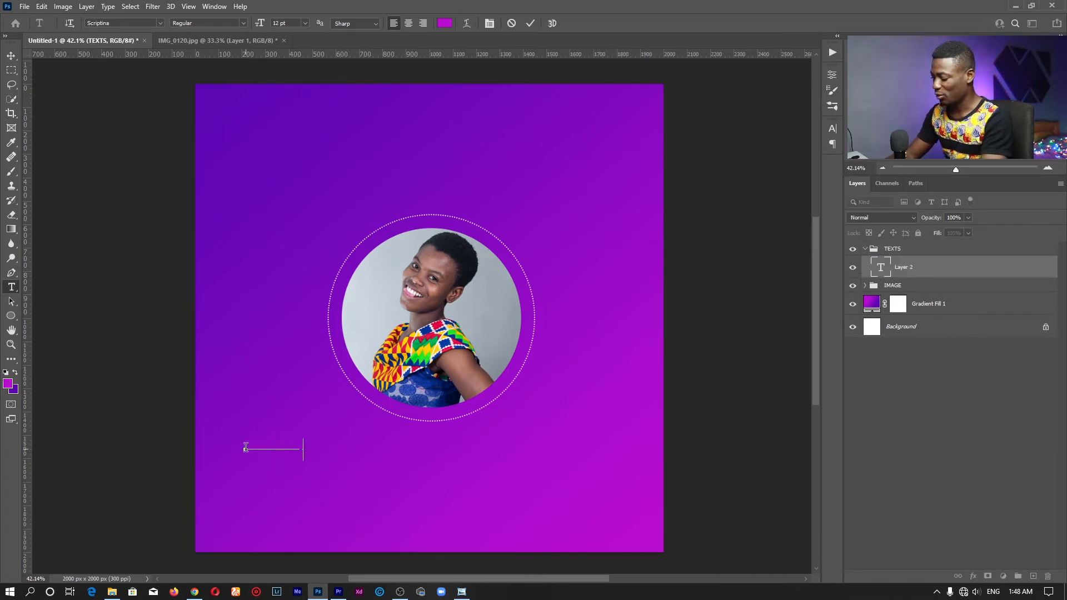
type("irth")
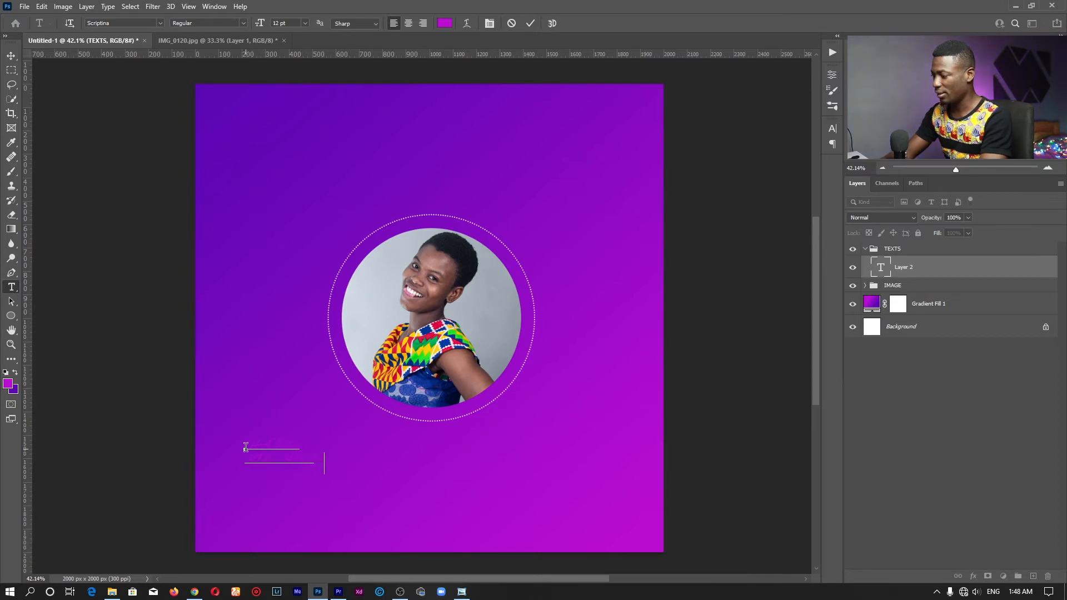
key("ctrl+a")
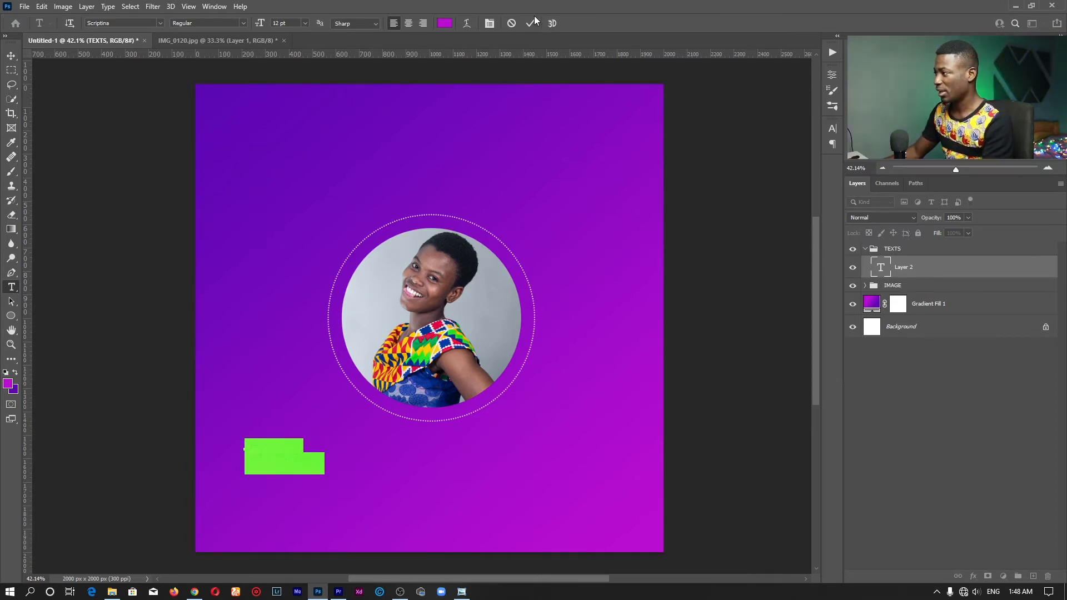
Style the HAPPY BIRTHDAY text in Montserrat Bold, white #ffffff, and commit it
left_click(160, 23)
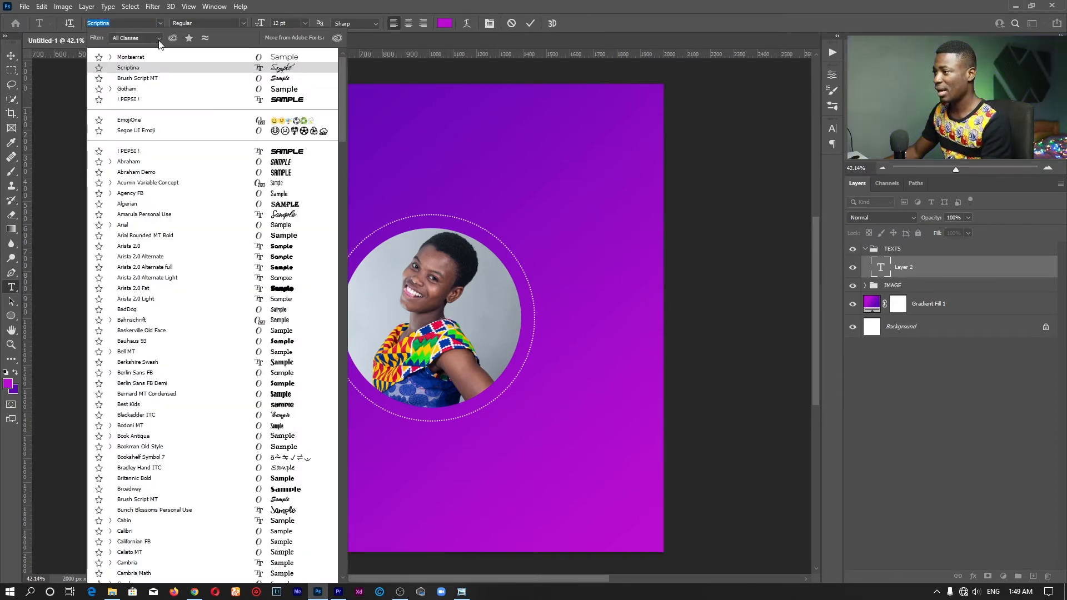
left_click(148, 57)
left_click(244, 22)
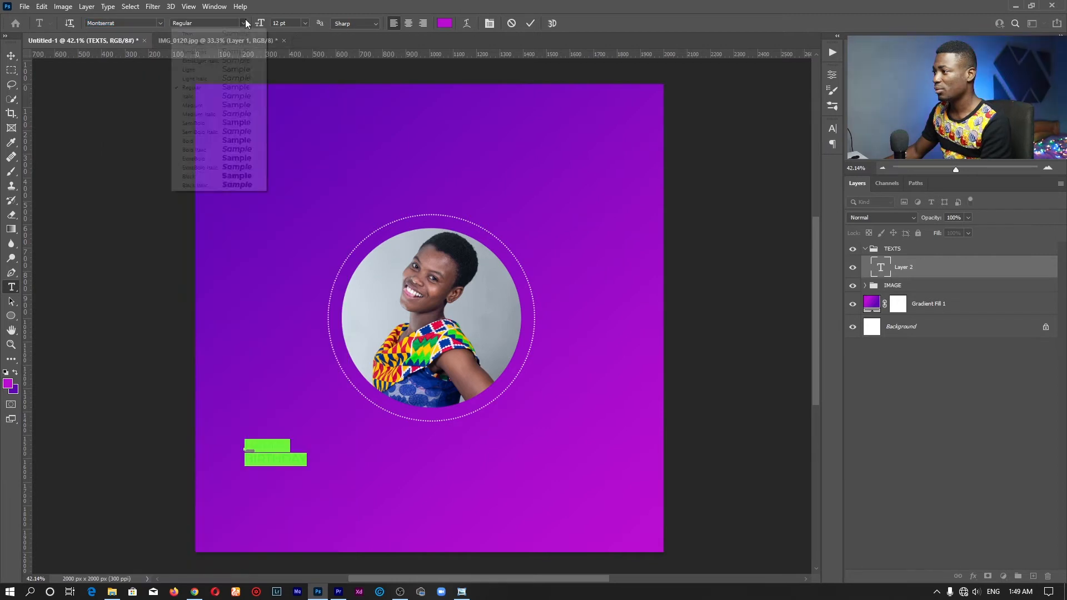
left_click(210, 143)
left_click(444, 22)
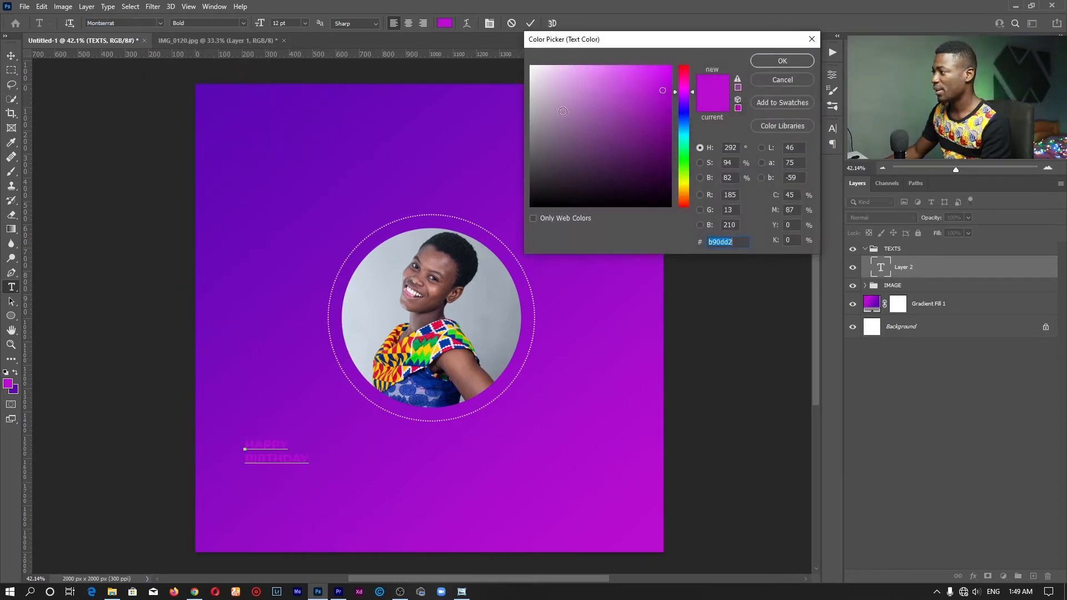
type("ffffff")
left_click(778, 62)
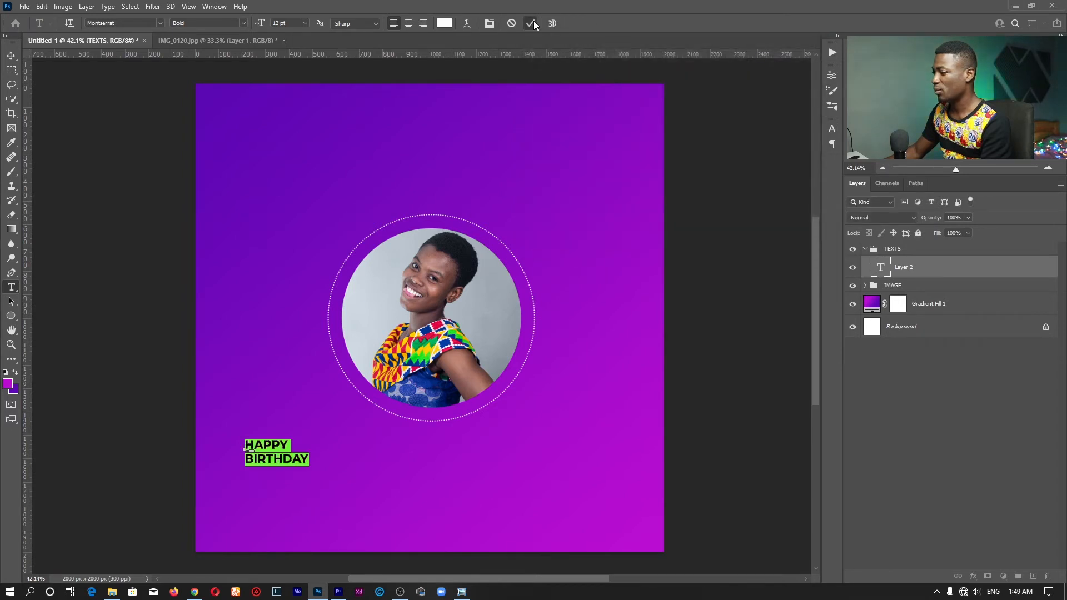
left_click(531, 23)
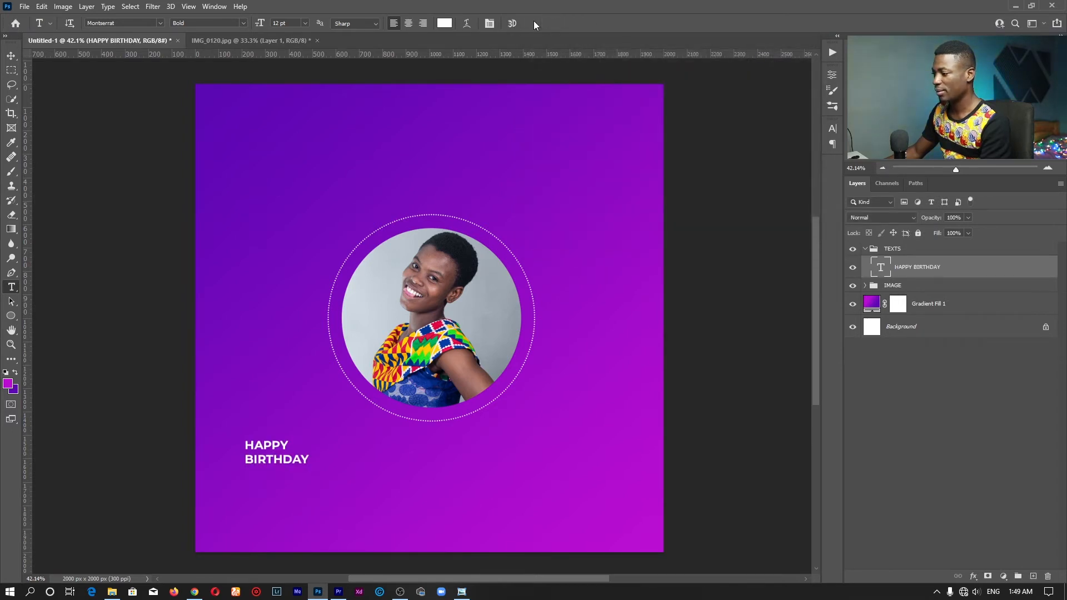
Resize HAPPY BIRTHDAY to 36 pt and move it toward the lower left
left_click(272, 453)
key("ctrl+a")
left_click(306, 22)
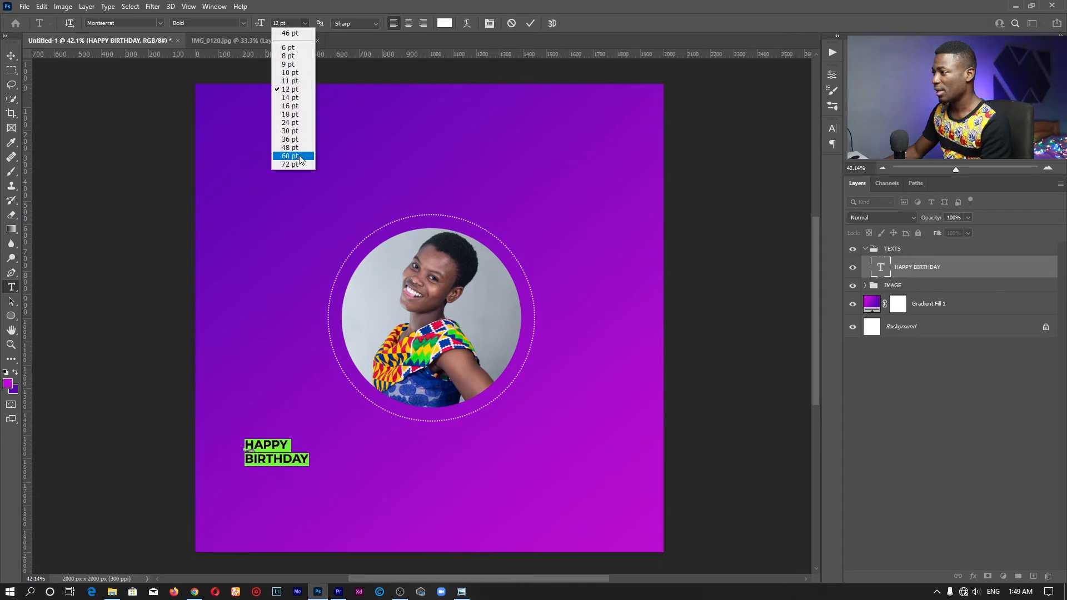
left_click(296, 141)
left_click(430, 434)
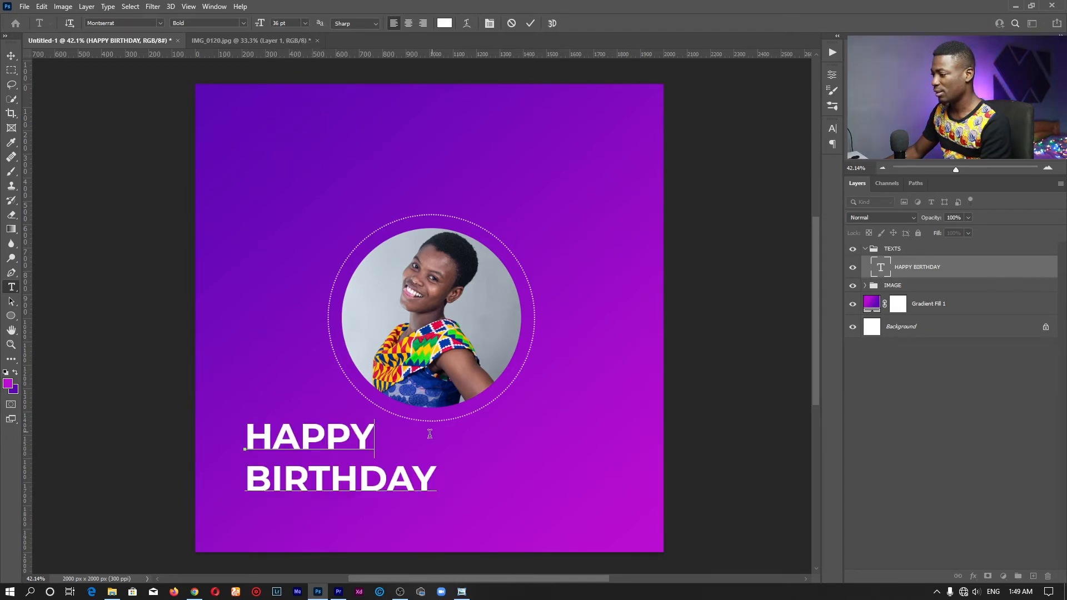
left_click_drag(467, 437, 469, 466)
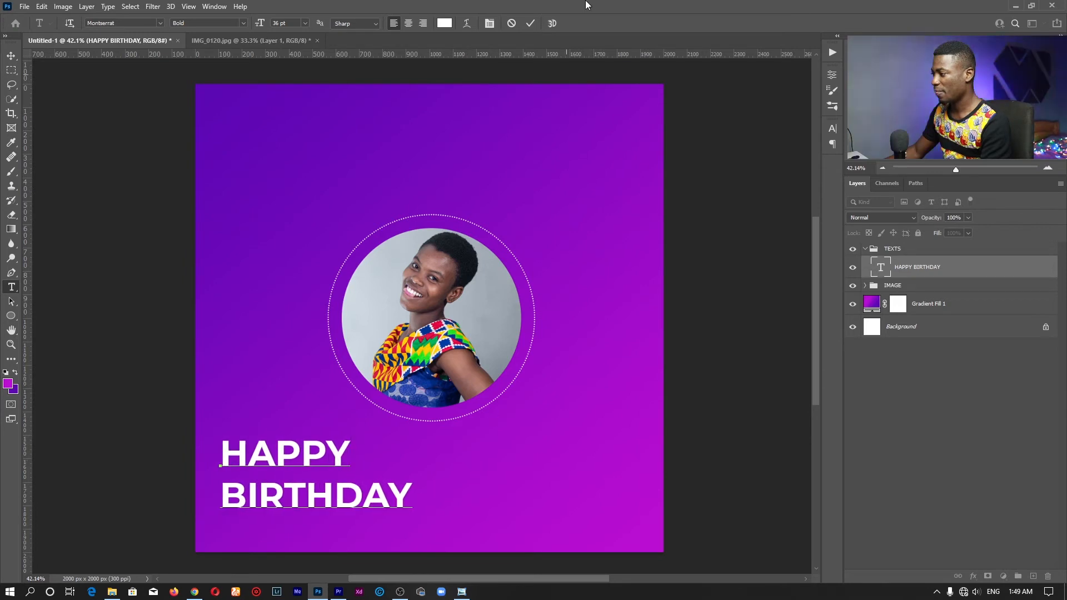
left_click(526, 24)
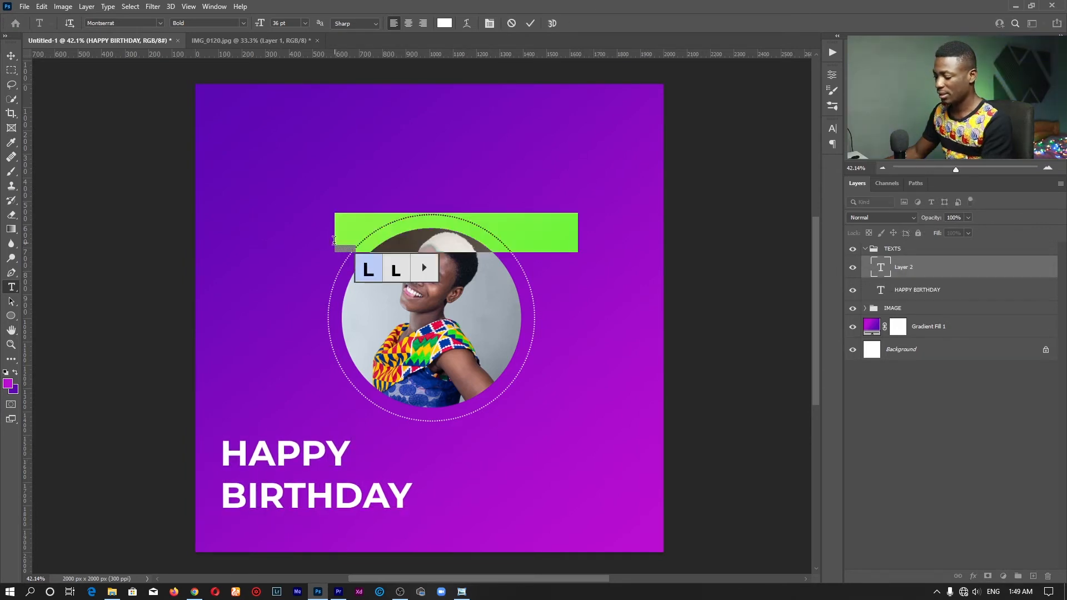
Replace the Lorem Ipsum placeholder above the portrait with 'God Bless You'
left_click(333, 239)
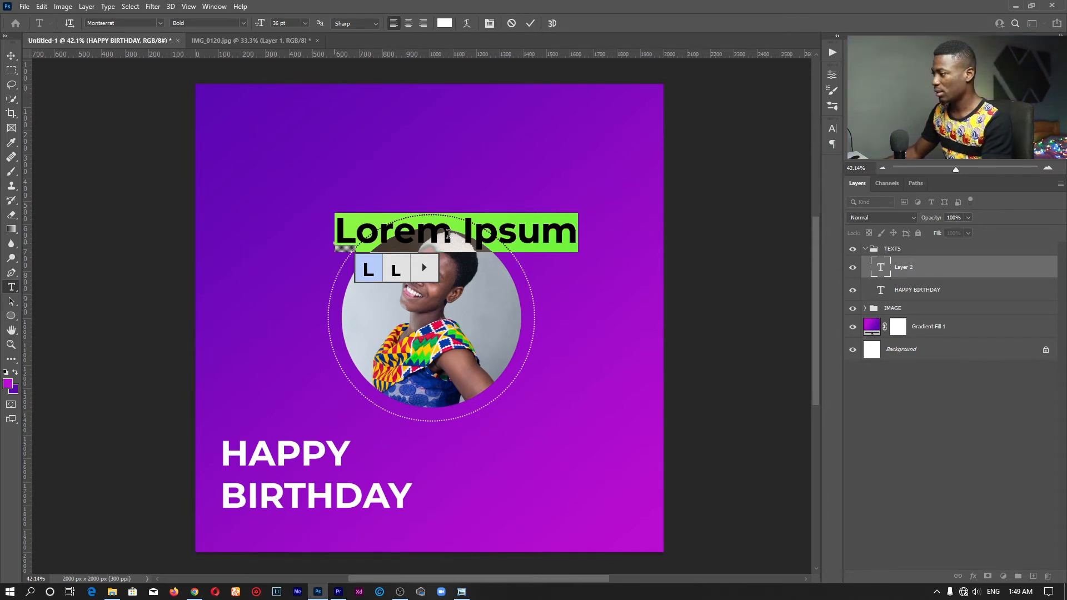
left_click(513, 231)
key("ctrl+a")
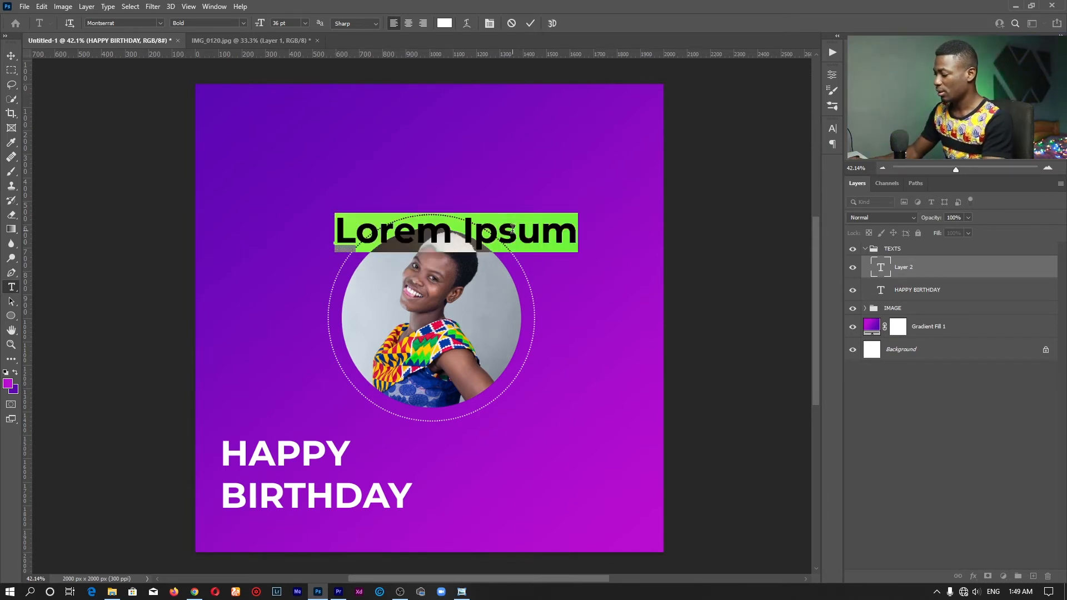
key("BackSpace")
type("gOD")
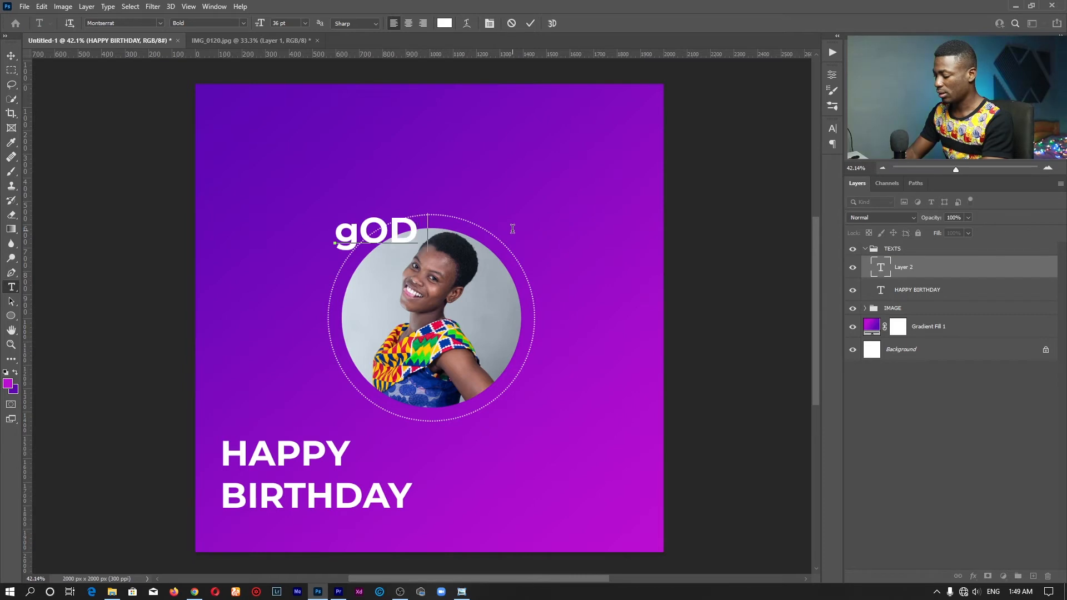
type("B")
key("BackSpace")
type("b")
key("BackSpace")
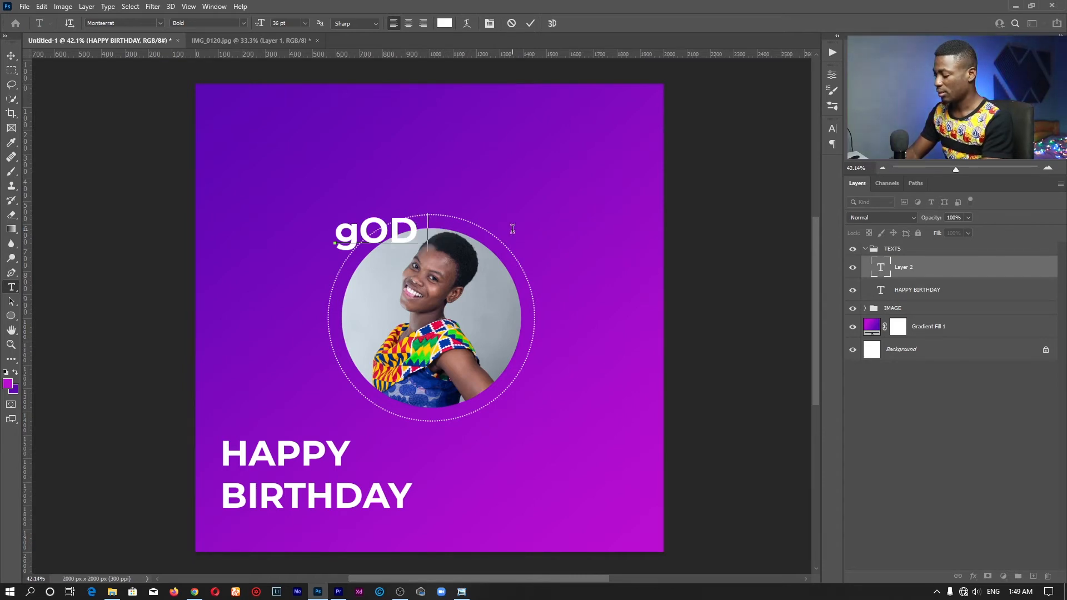
key("BackSpace")
key("BackSpace")
key("BackSpace")
type("Go")
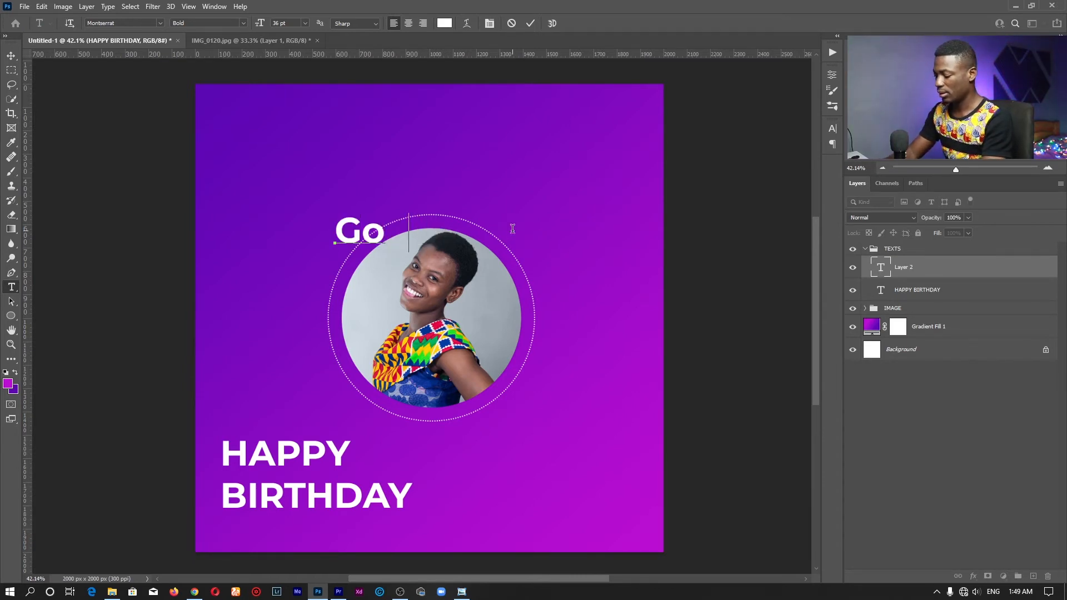
type("d Bless ")
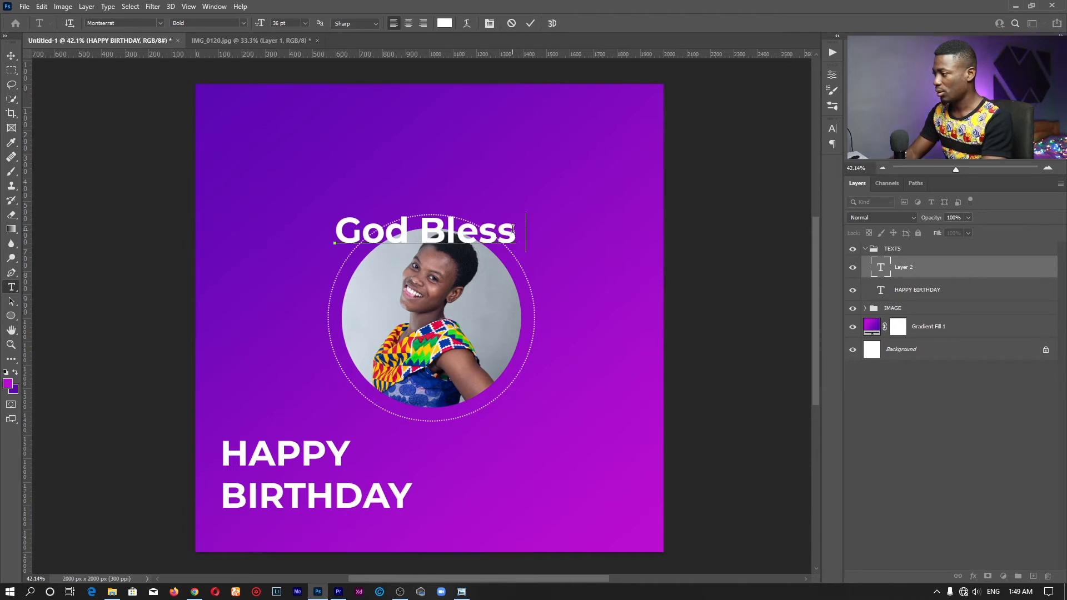
type("You")
Lowercase the B and Y so the line reads 'God bless you'
key("ctrl+a")
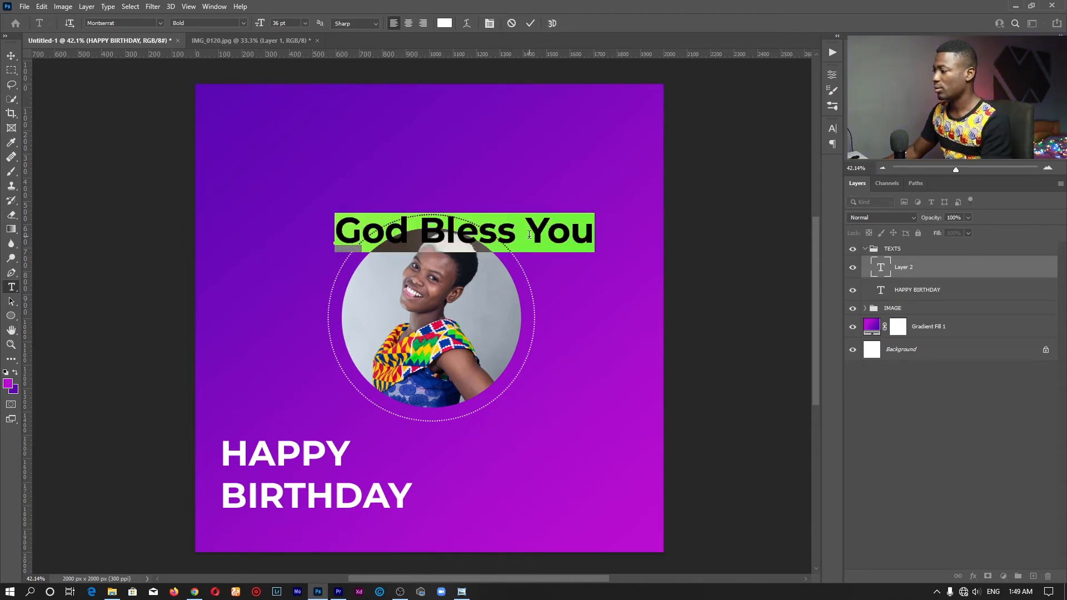
left_click(548, 231)
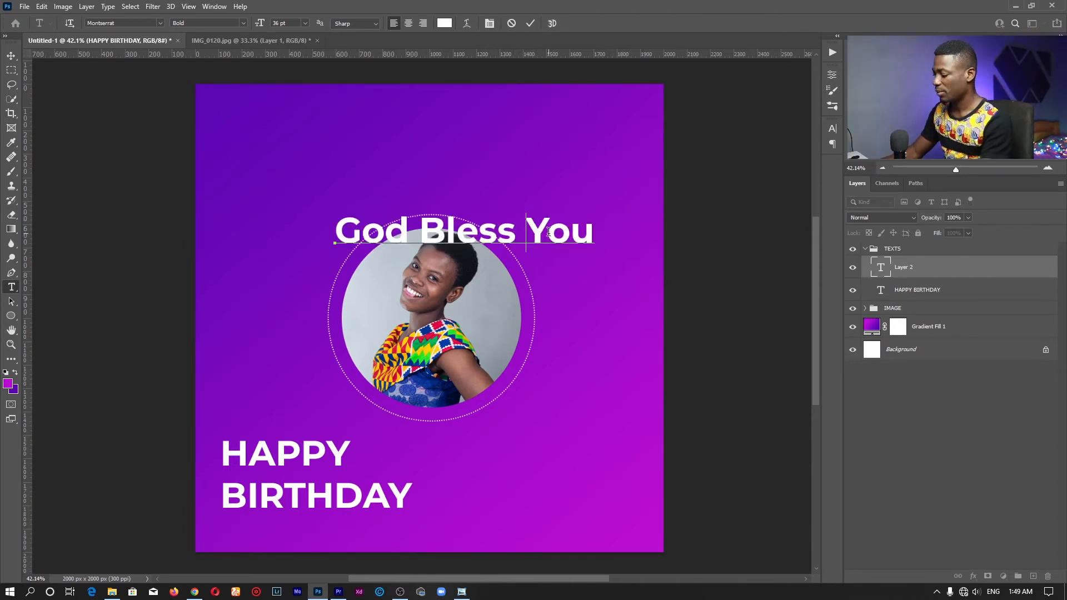
key("BackSpace")
type("y")
key("Left")
key("Left")
key("Left")
key("Left")
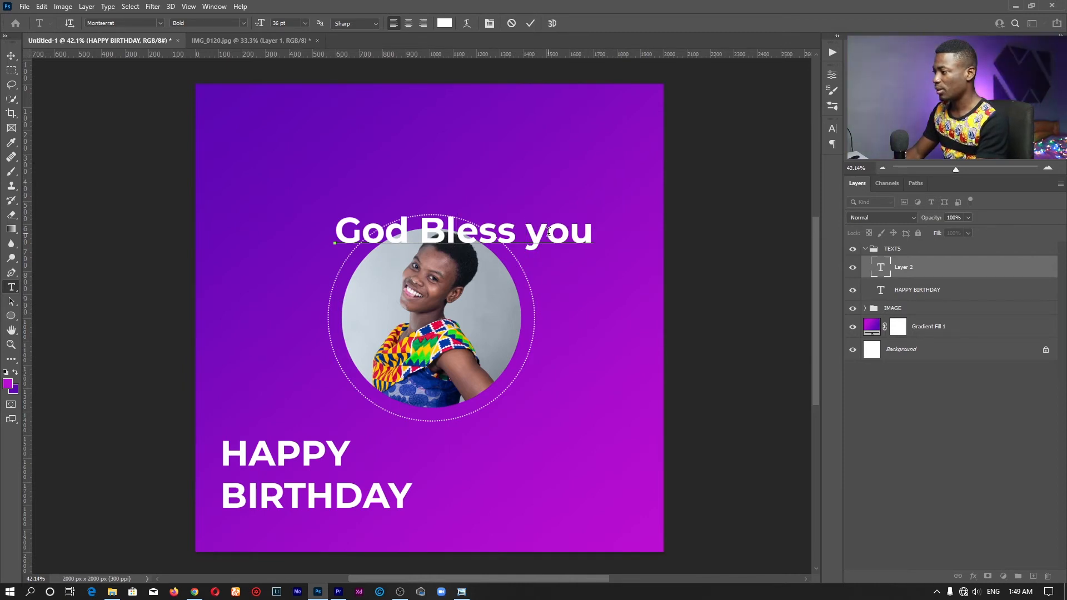
key("BackSpace")
type("b")
key("ctrl+a")
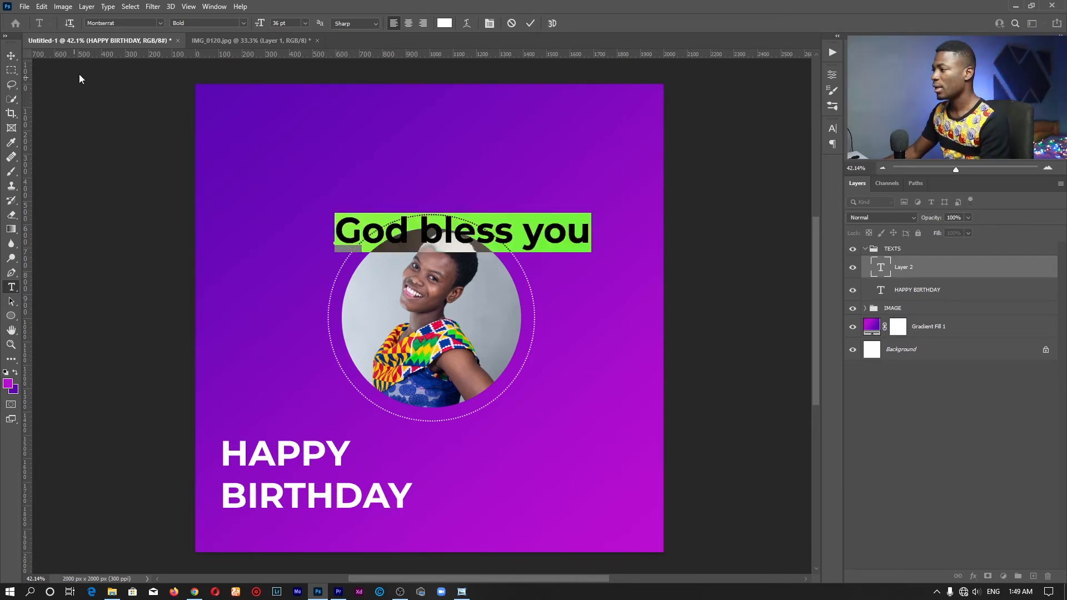
Set 'God bless you' in the Amarula Personal Use font and colour it bright yellow
left_click(156, 23)
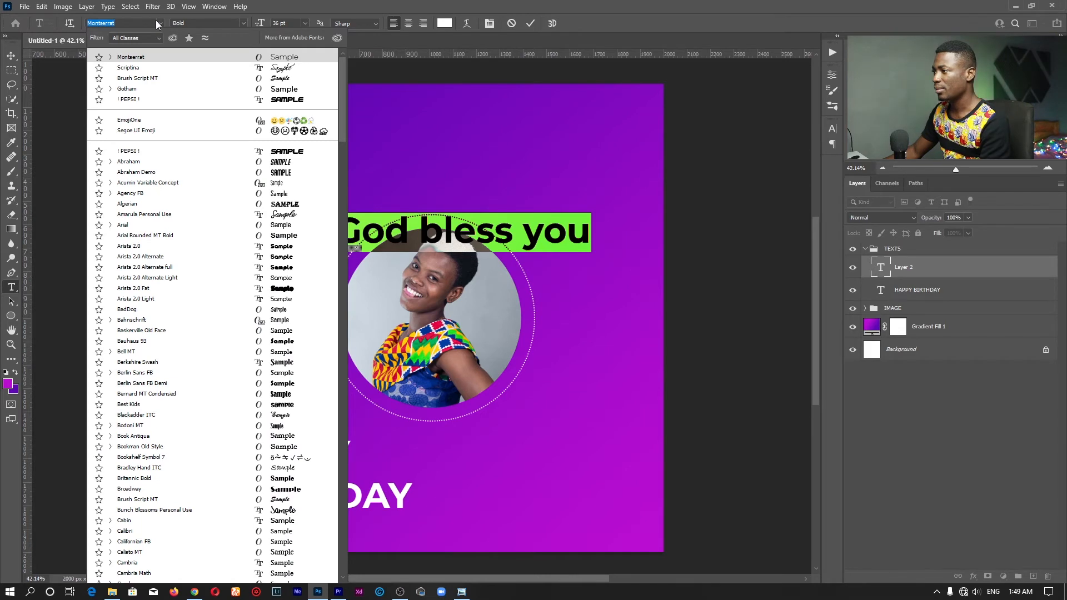
key("Down")
key("Down")
left_click_drag(341, 85, 341, 109)
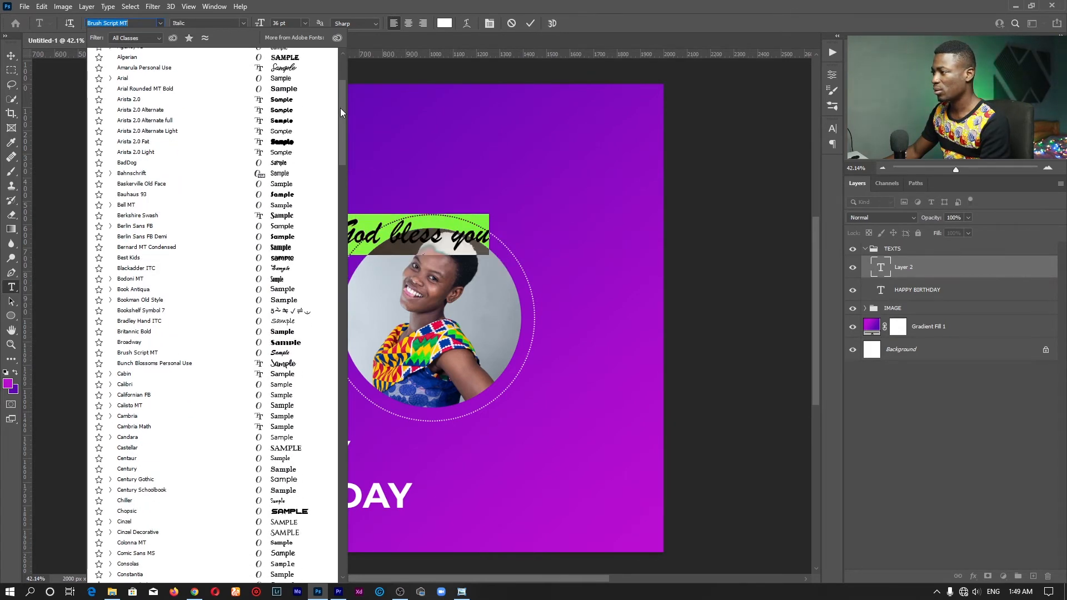
left_click(290, 68)
left_click(444, 23)
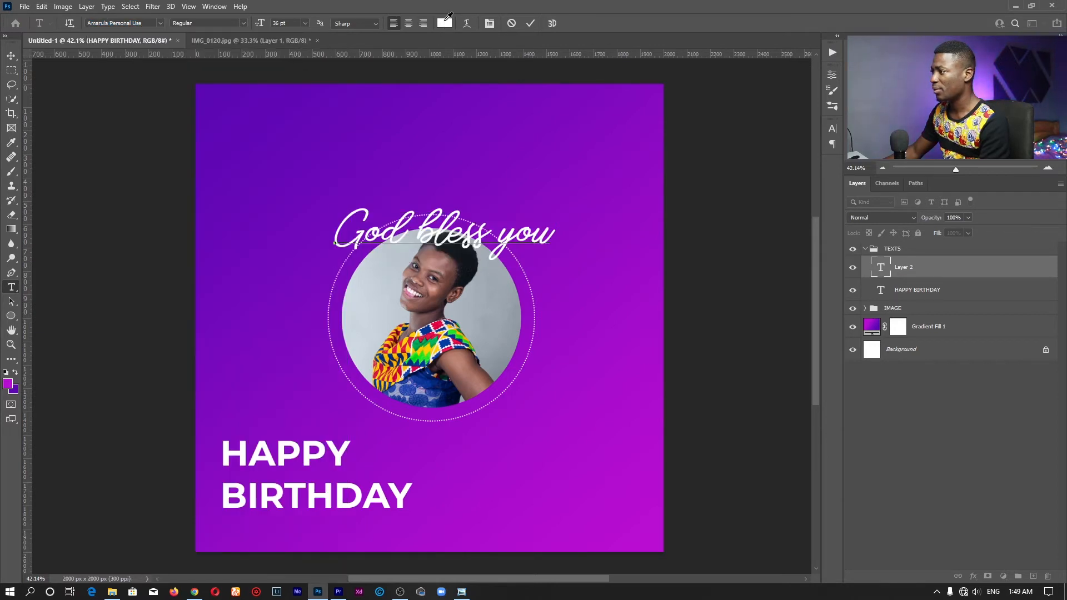
type("d90e0e")
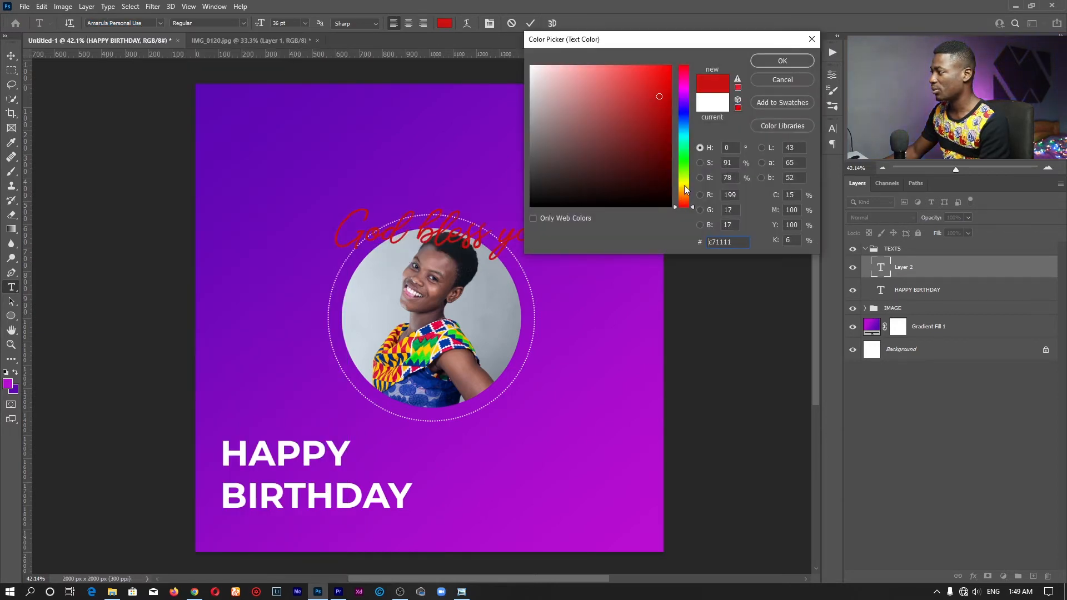
left_click(688, 186)
left_click(633, 71)
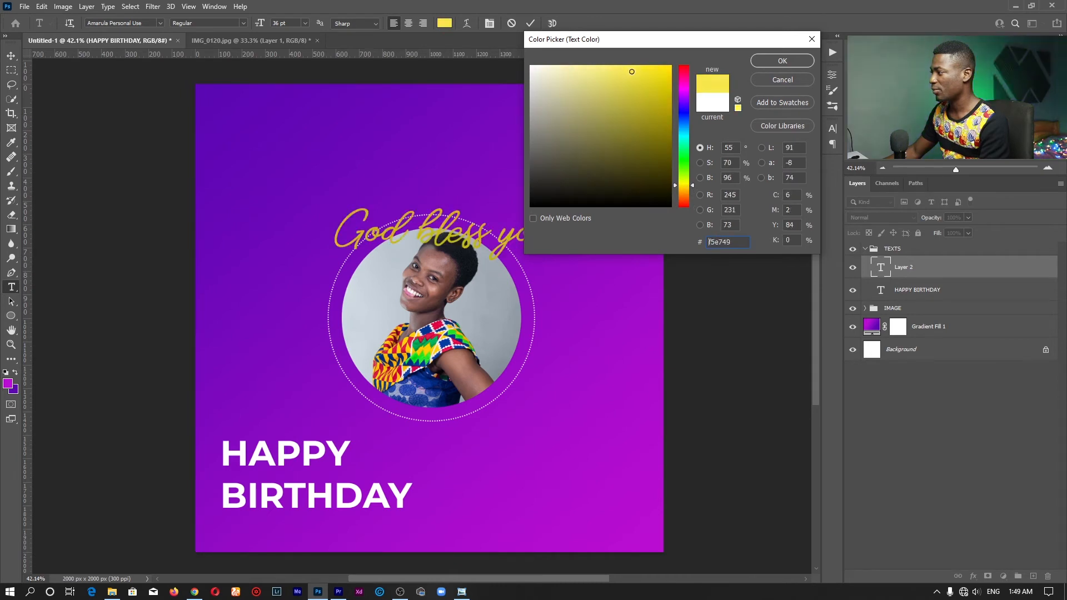
left_click(774, 61)
Move the line just below BIRTHDAY, resize it to 18 pt, and commit the text
left_click(462, 234)
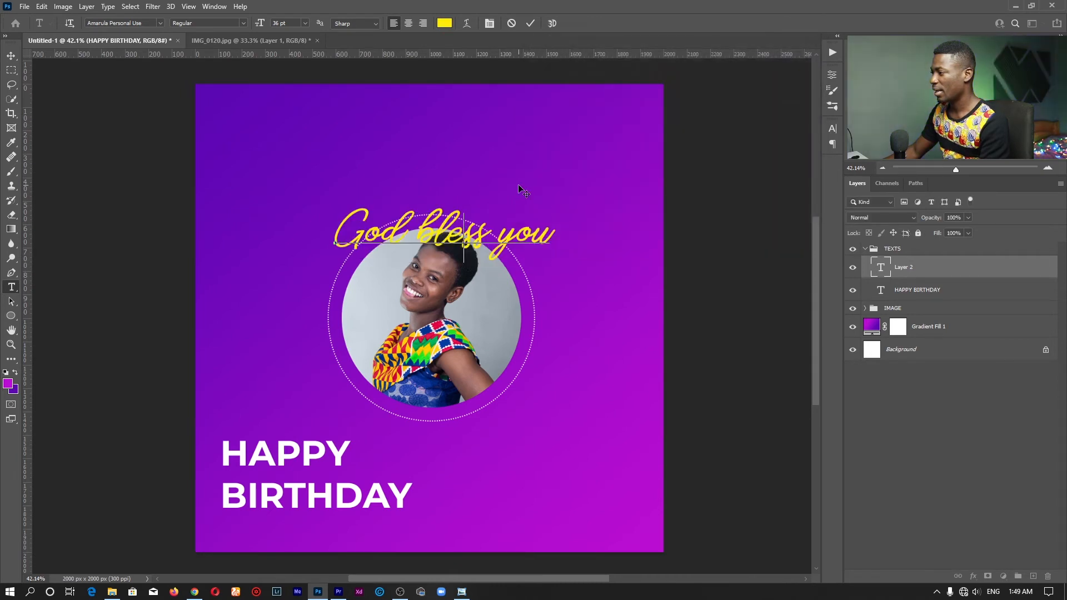
left_click_drag(522, 191, 401, 476)
left_click_drag(439, 525, 214, 520)
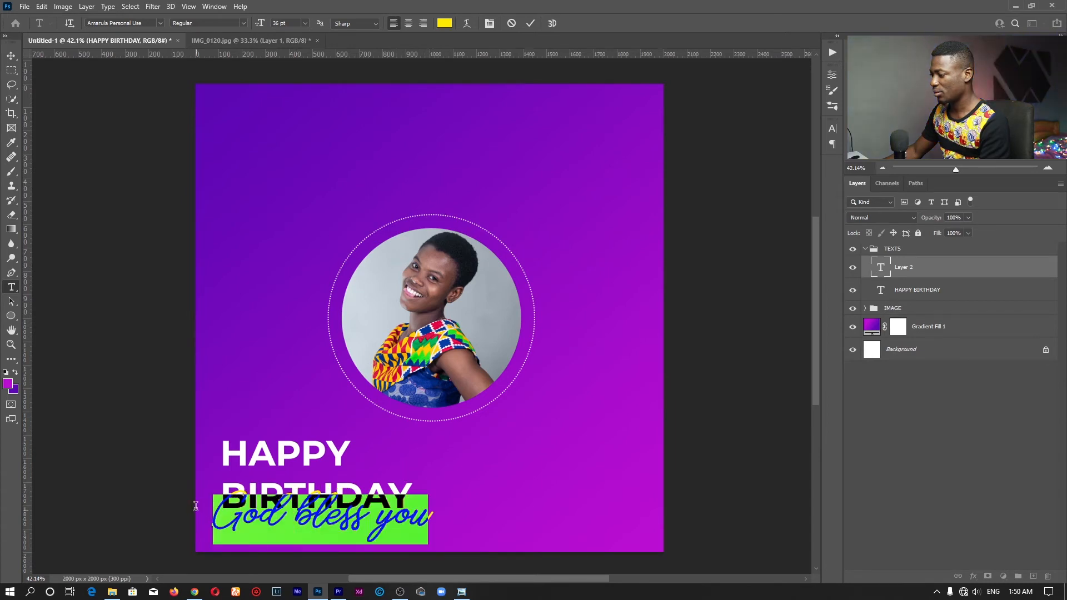
left_click(305, 23)
left_click(290, 122)
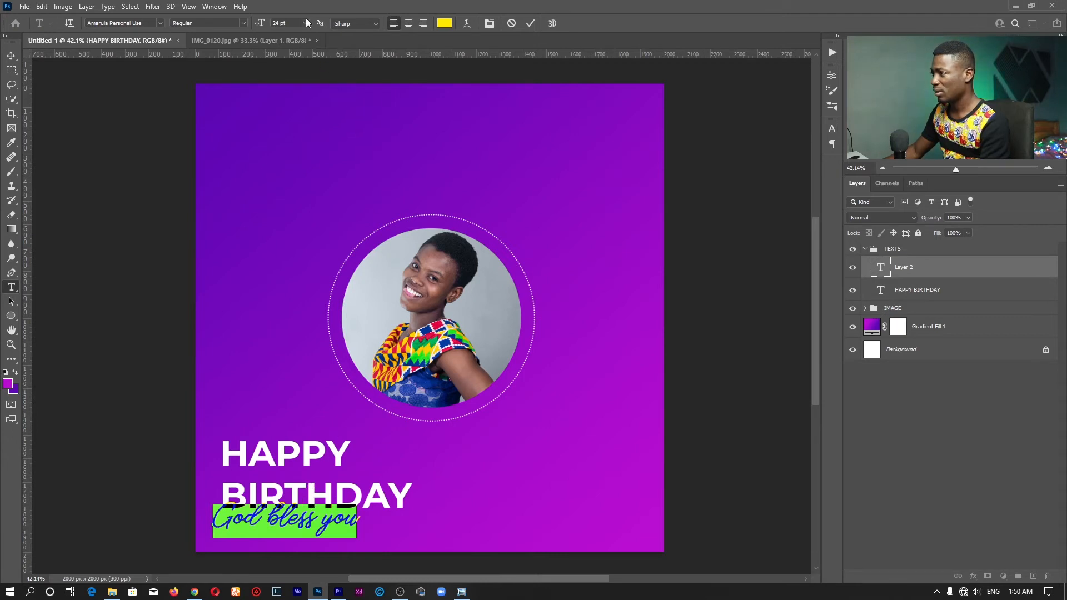
left_click(306, 23)
left_click(291, 117)
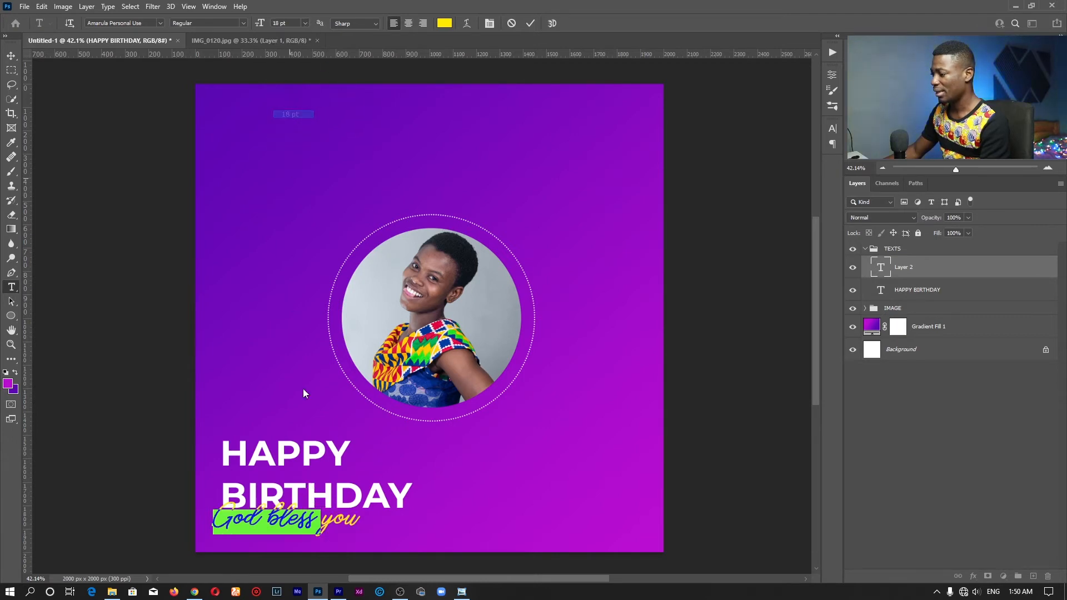
left_click(282, 523)
left_click_drag(319, 536, 330, 545)
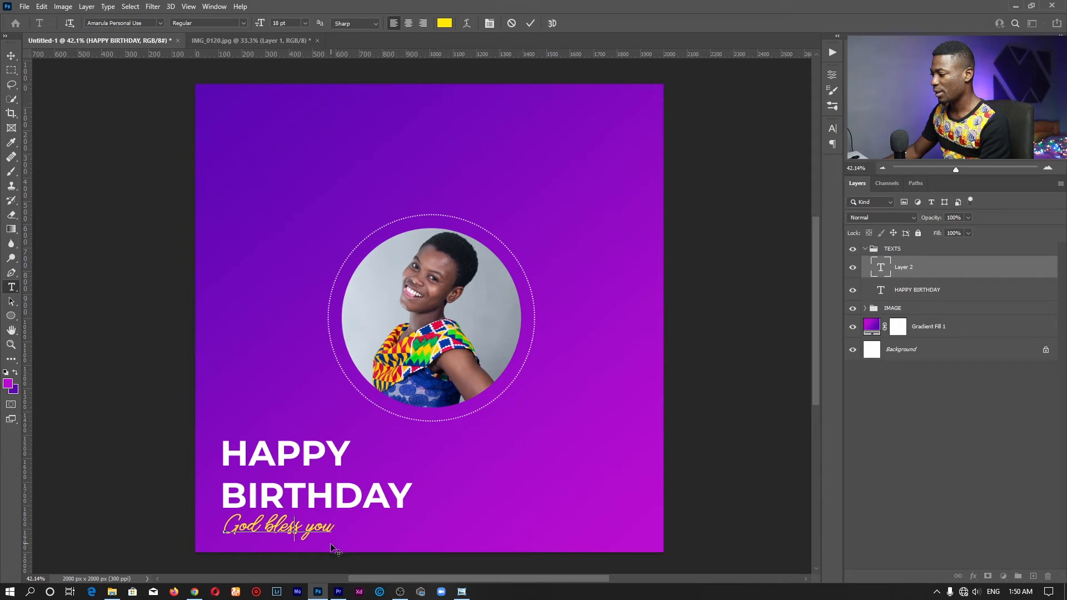
left_click(531, 23)
Save the poster to the Desktop as Birthday Tutorial.psd in Photoshop format
key("ctrl+s")
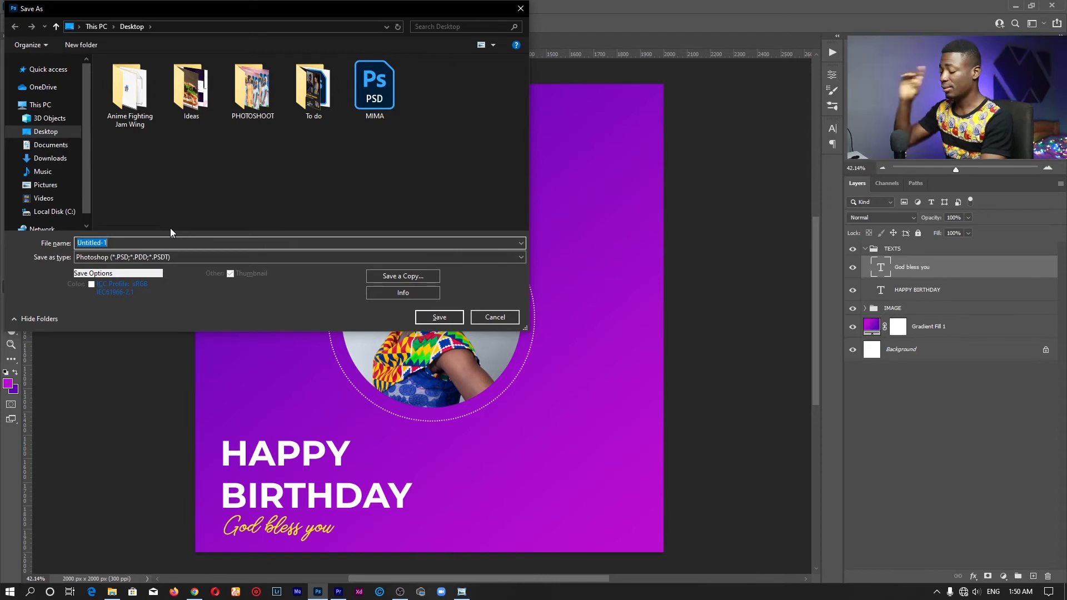
type("Birthday Tutorial")
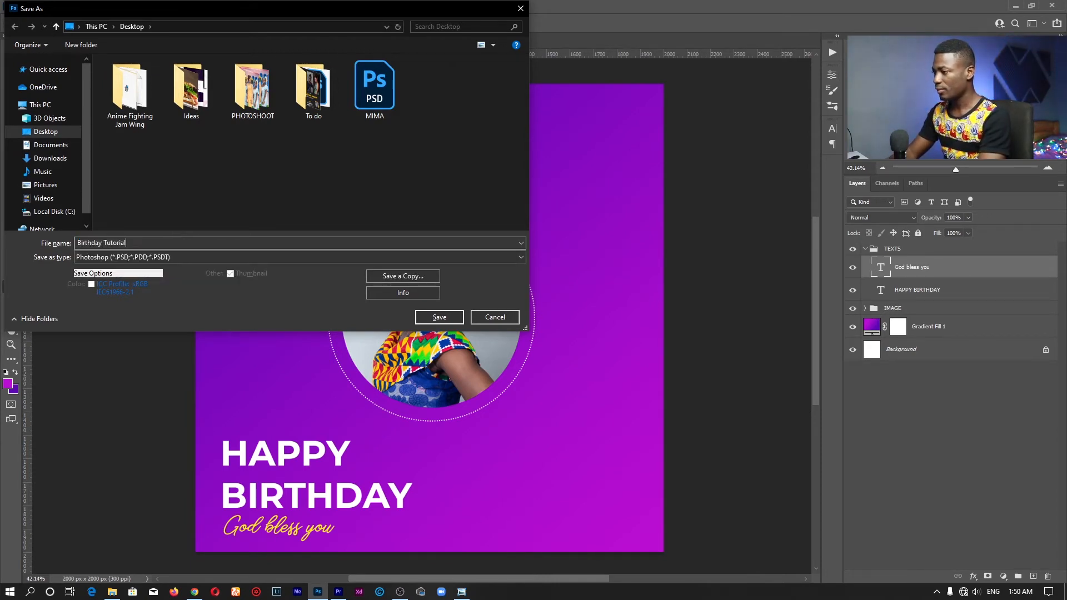
key("Return")
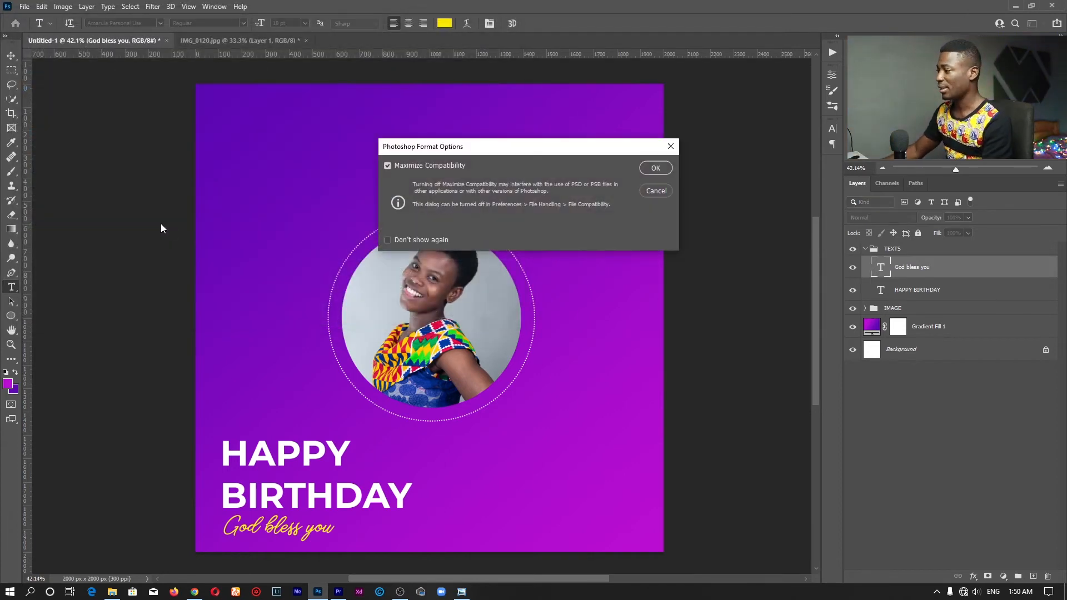
left_click(661, 172)
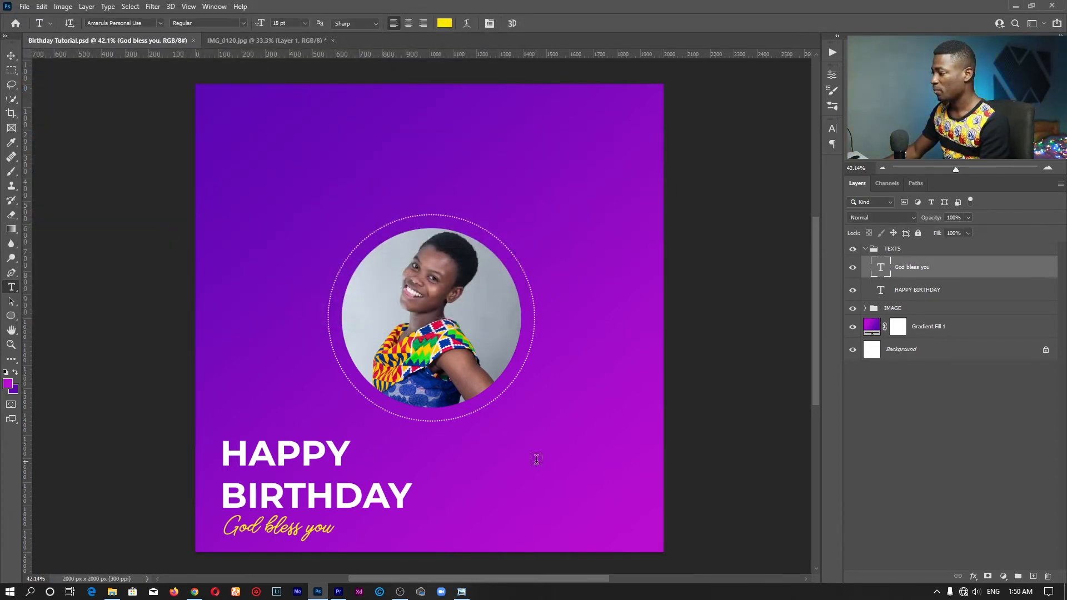
key("z")
left_click_drag(540, 481, 593, 477)
Collapse the TEXTS group and add a new layer group named NAME above it
left_click_drag(601, 380, 544, 294)
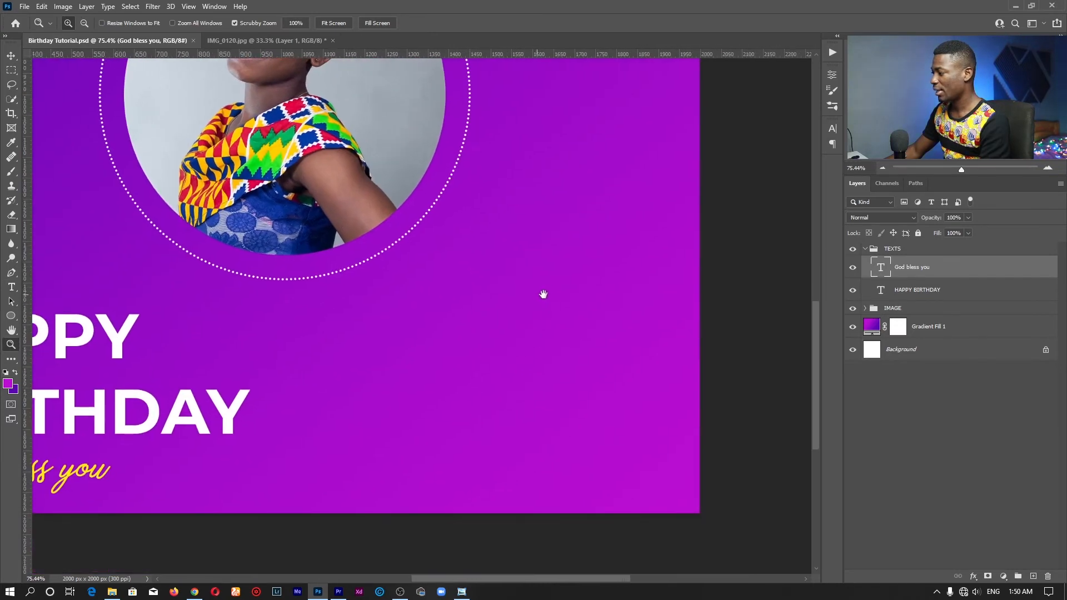
left_click(885, 250)
left_click(866, 249)
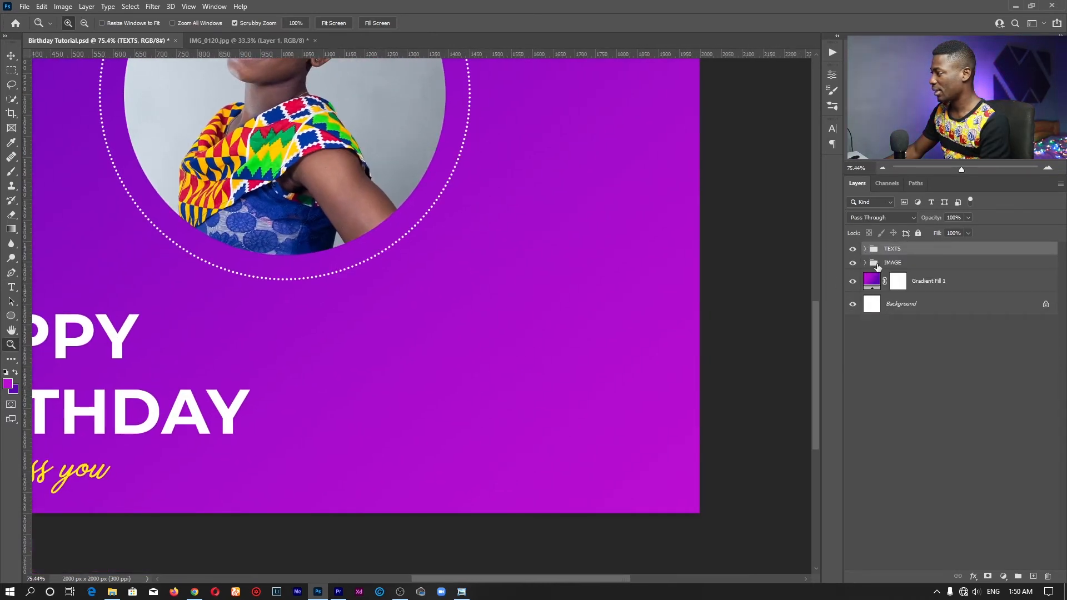
left_click(1019, 578)
double_click(903, 250)
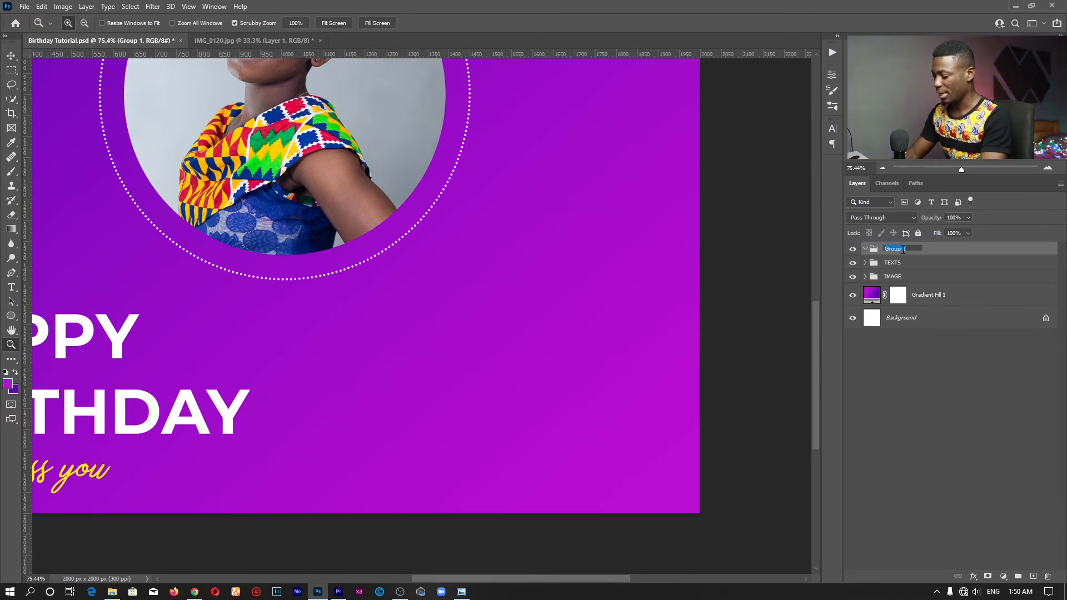
type("name")
key("BackSpace")
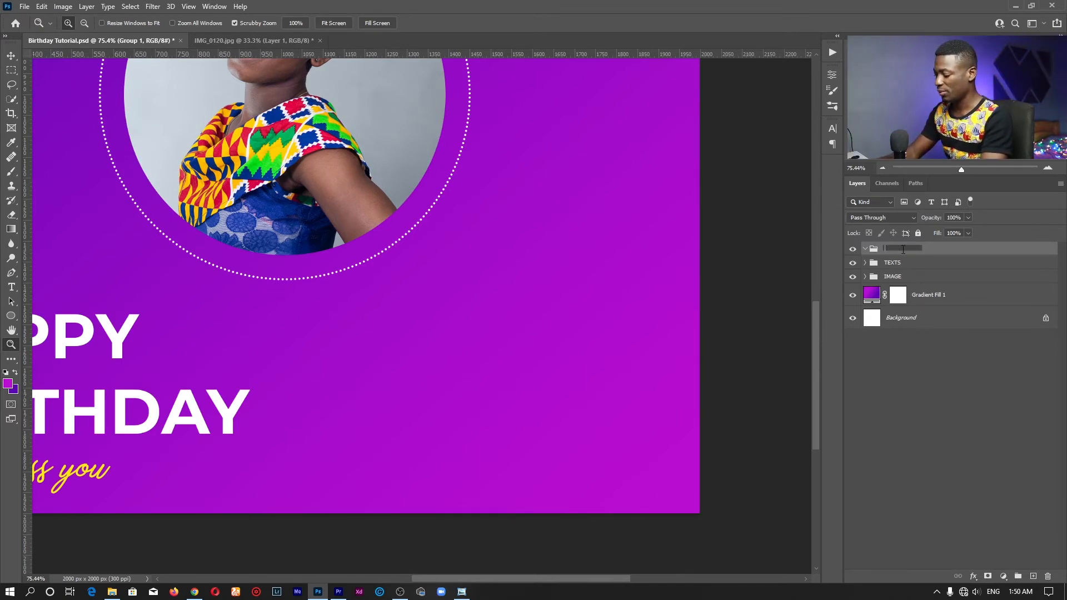
type("NAME")
key("Return")
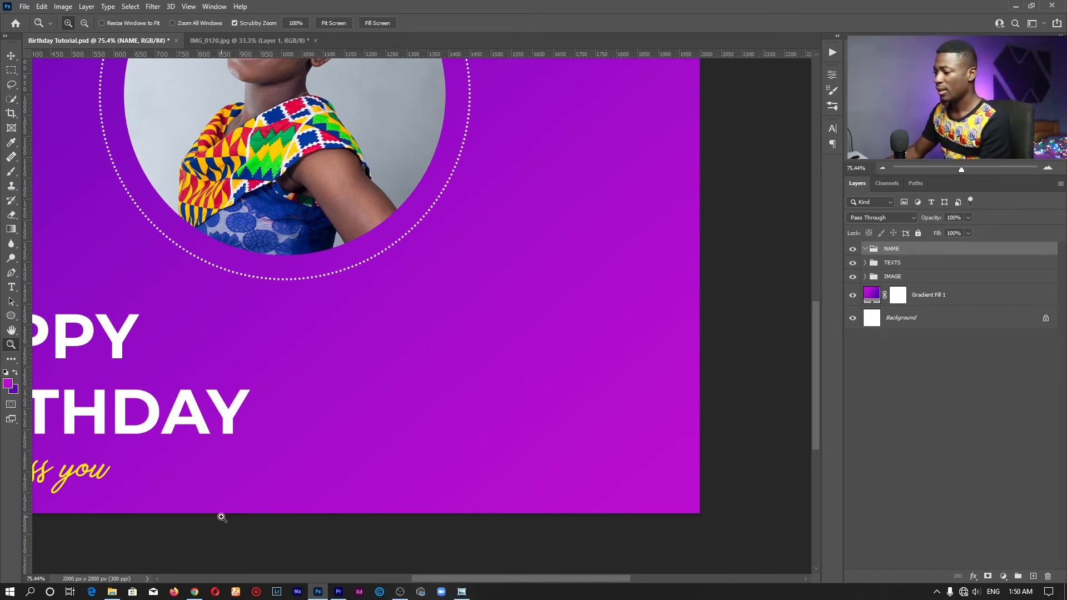
key("t")
left_click_drag(366, 114, 377, 173)
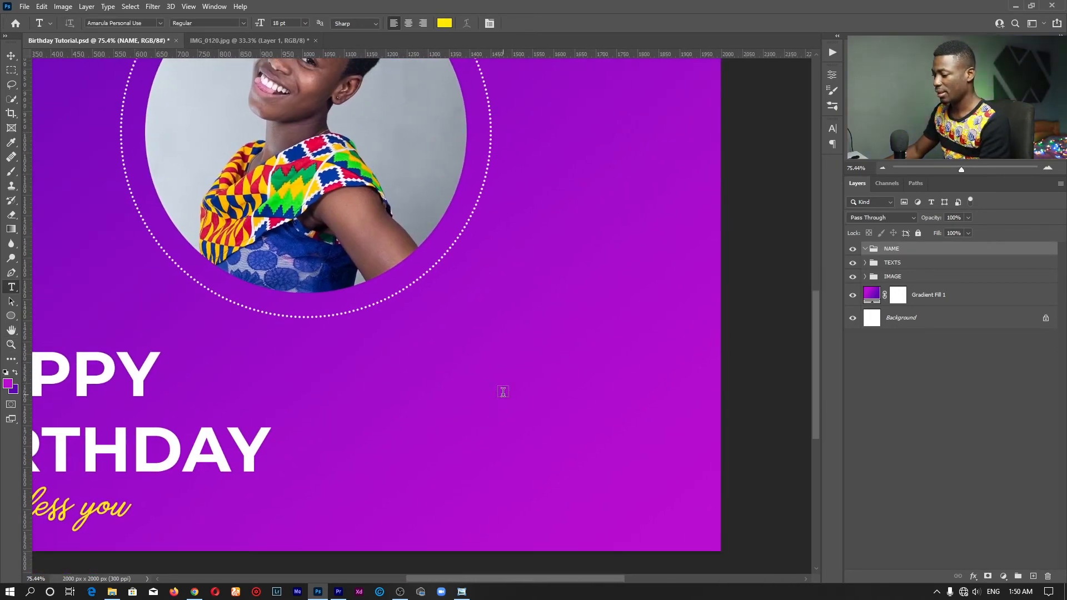
Type the birthday person's name in capitals beside the headline and select it for font changes
left_click_drag(422, 372, 396, 156)
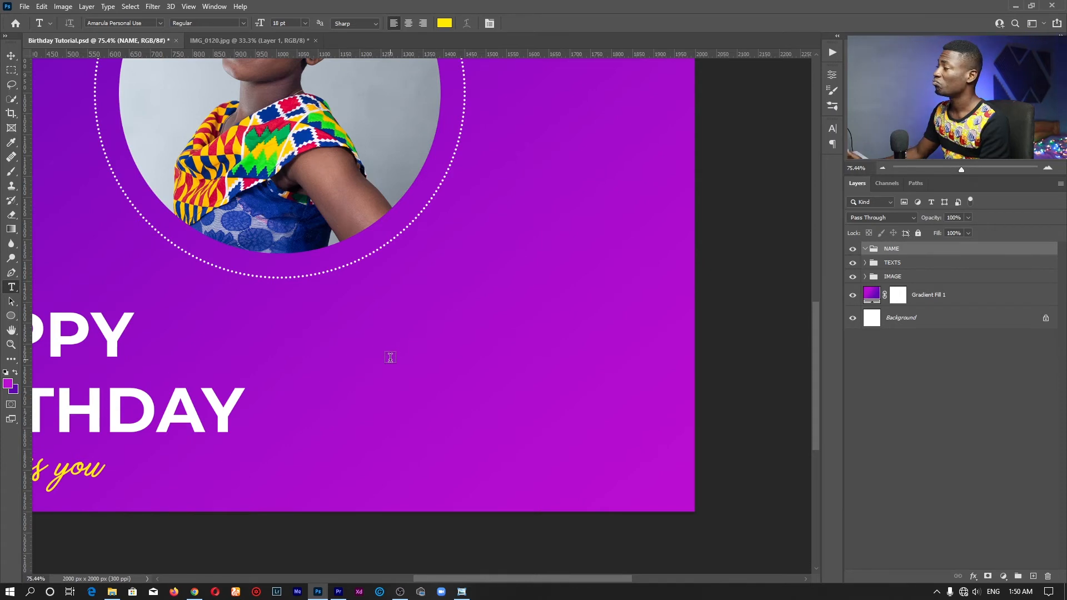
left_click(388, 343)
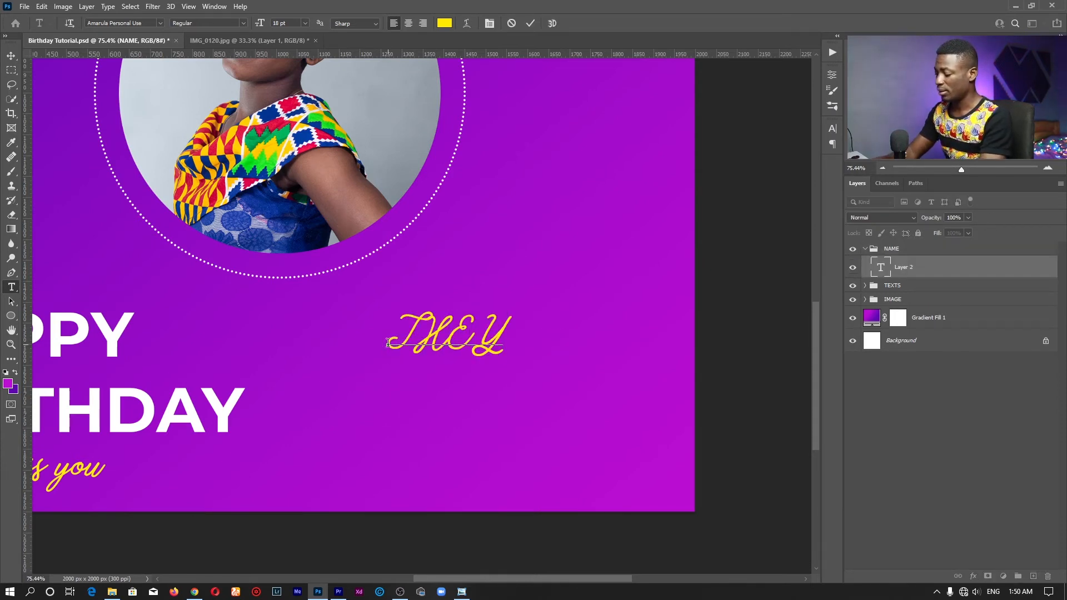
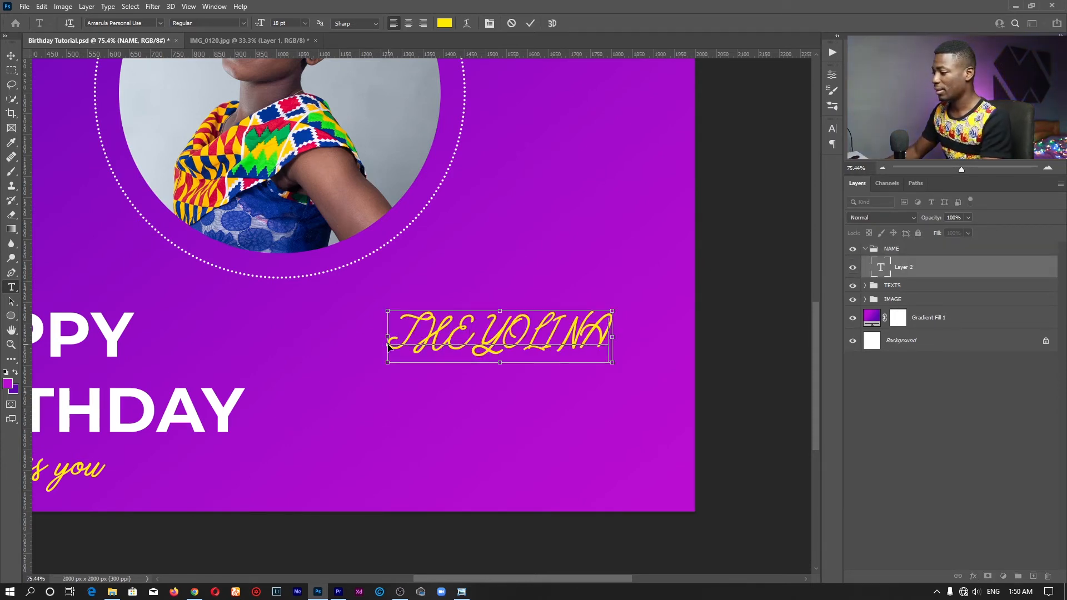
key("ctrl+a")
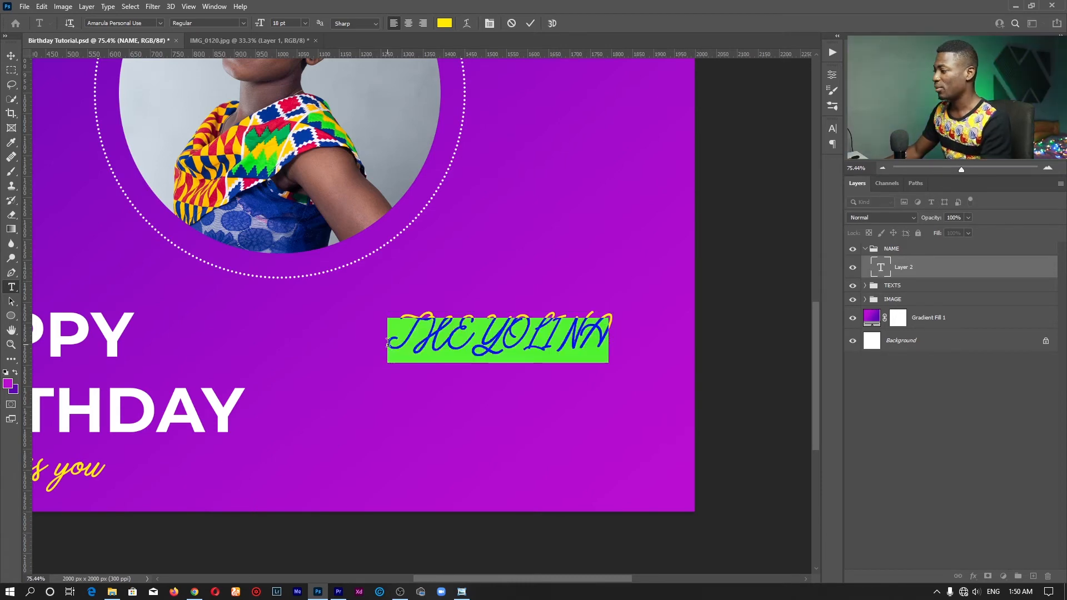
left_click(158, 24)
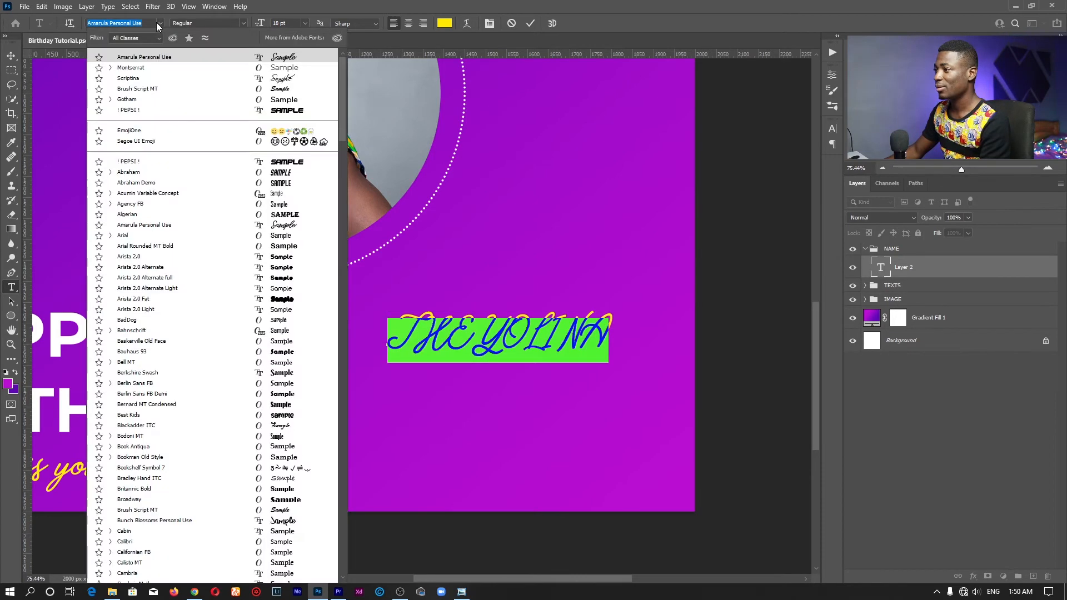
Make the name Montserrat Bold in the background purple #a80ccd and commit it
left_click(142, 67)
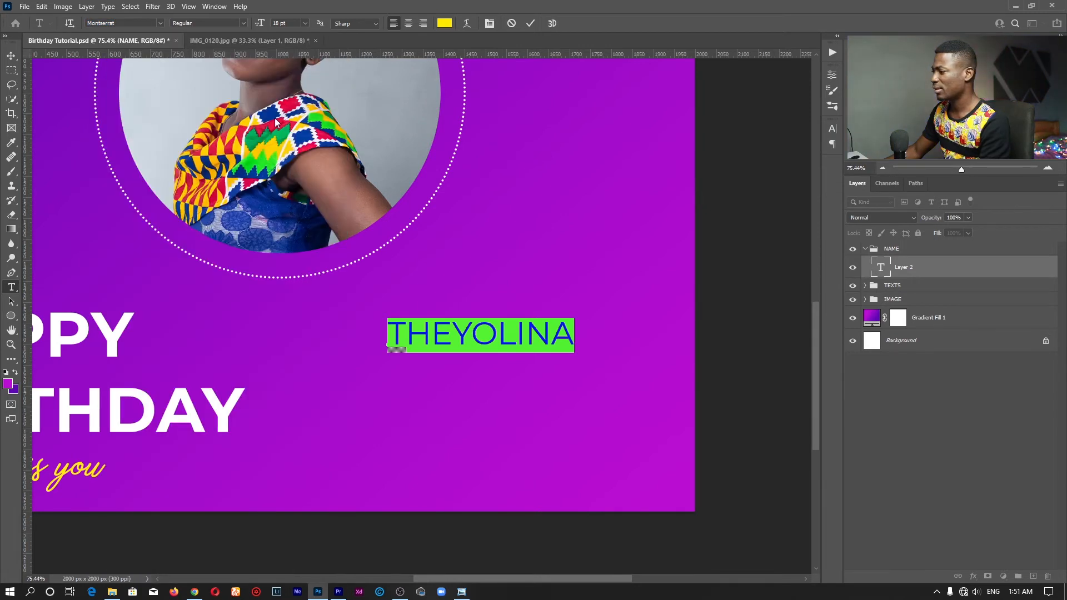
left_click(243, 23)
left_click(214, 141)
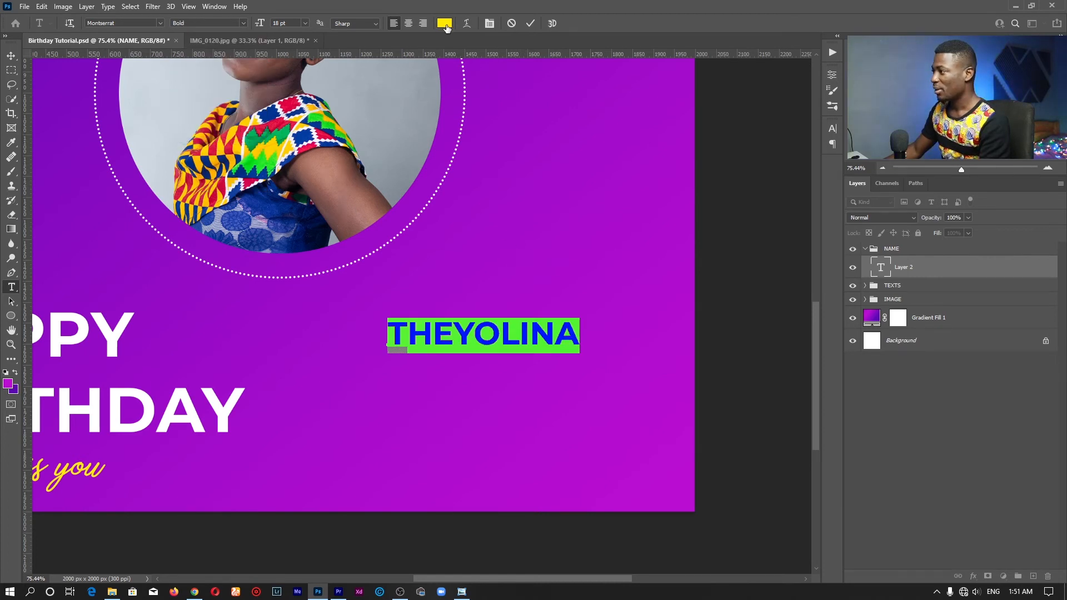
left_click(445, 24)
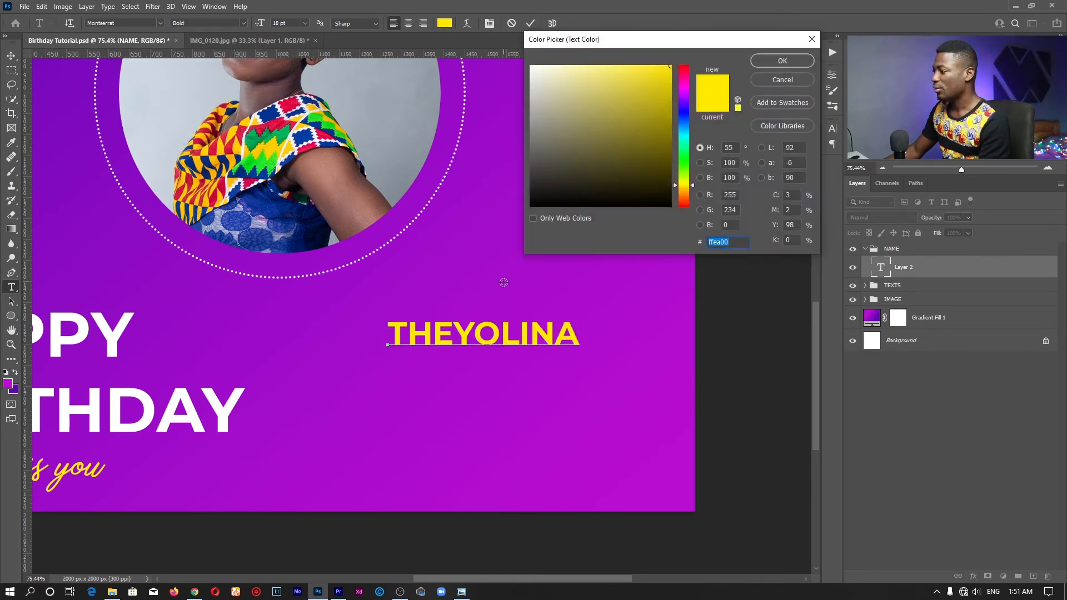
left_click(504, 282)
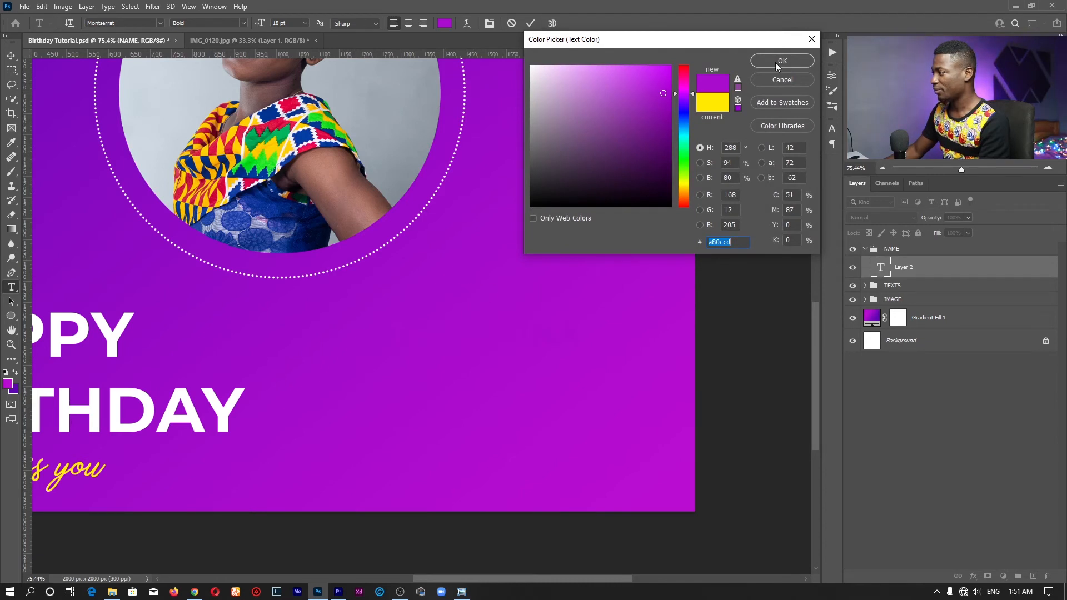
left_click(781, 61)
left_click(530, 23)
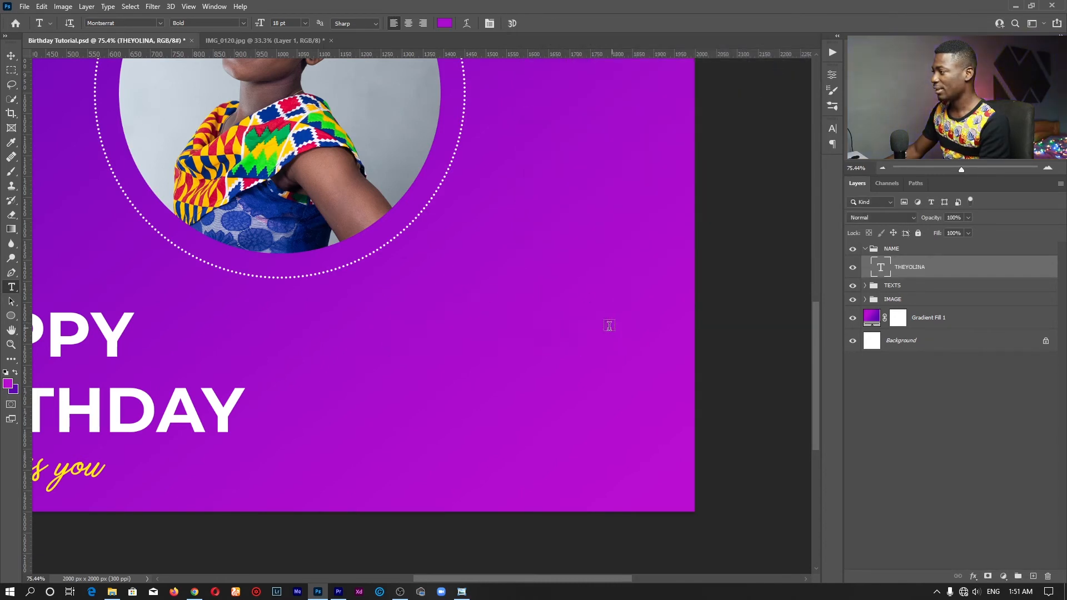
Choose the rounded rectangle tool with yellow fill and a 20 px corner radius
key("z")
left_click_drag(575, 357, 631, 329)
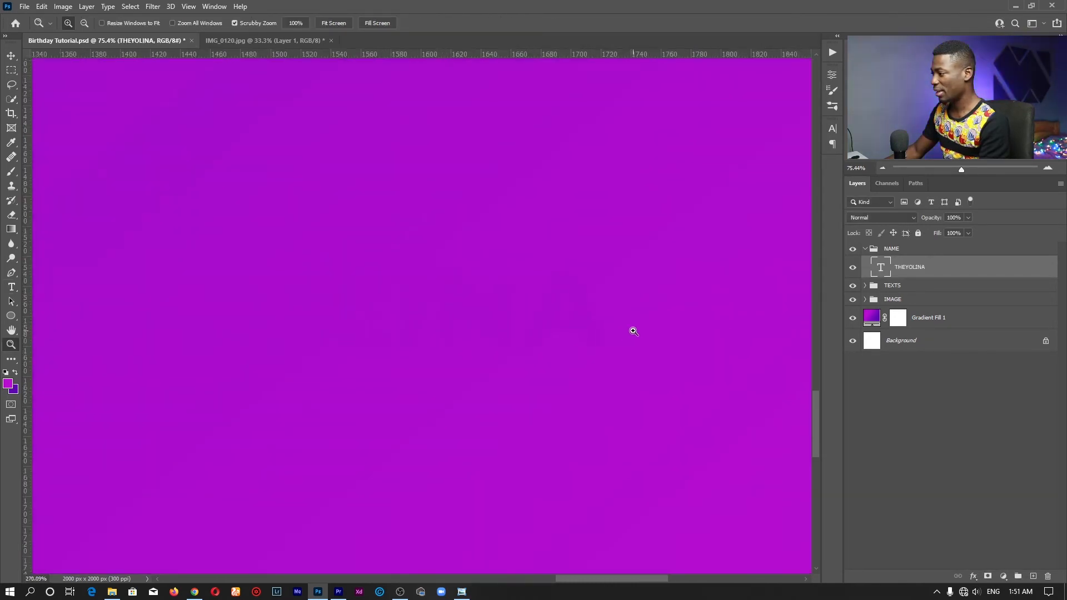
left_click_drag(476, 334, 442, 336)
key("space")
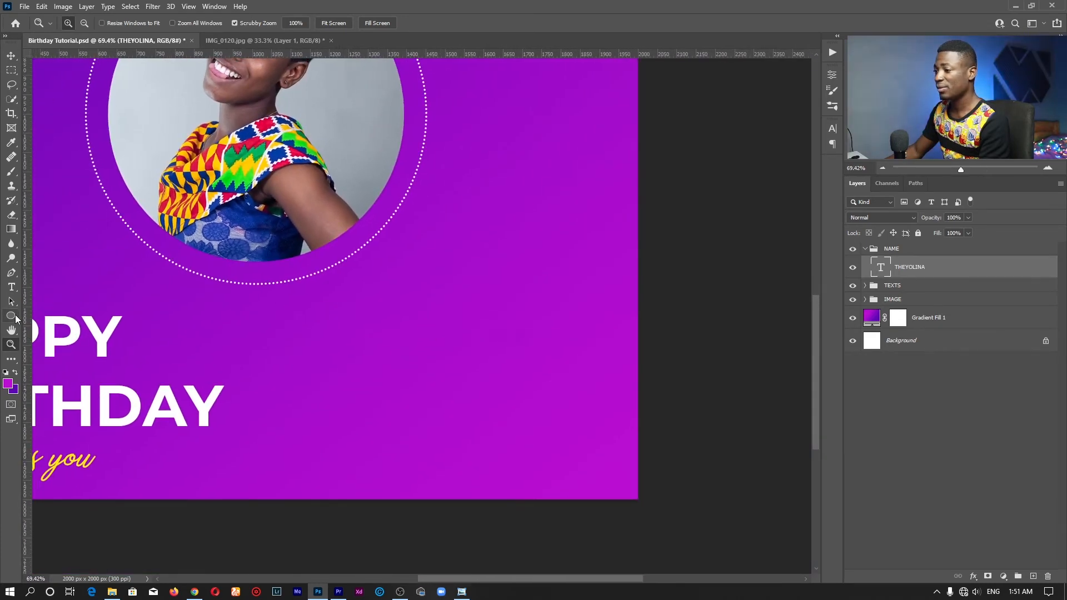
left_click(12, 316)
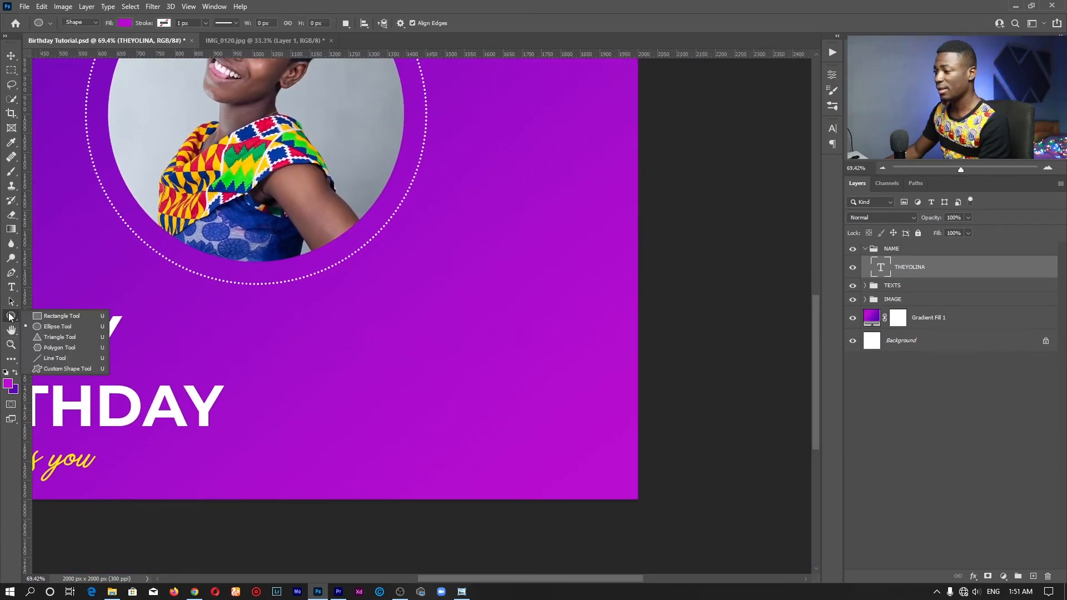
left_click(51, 316)
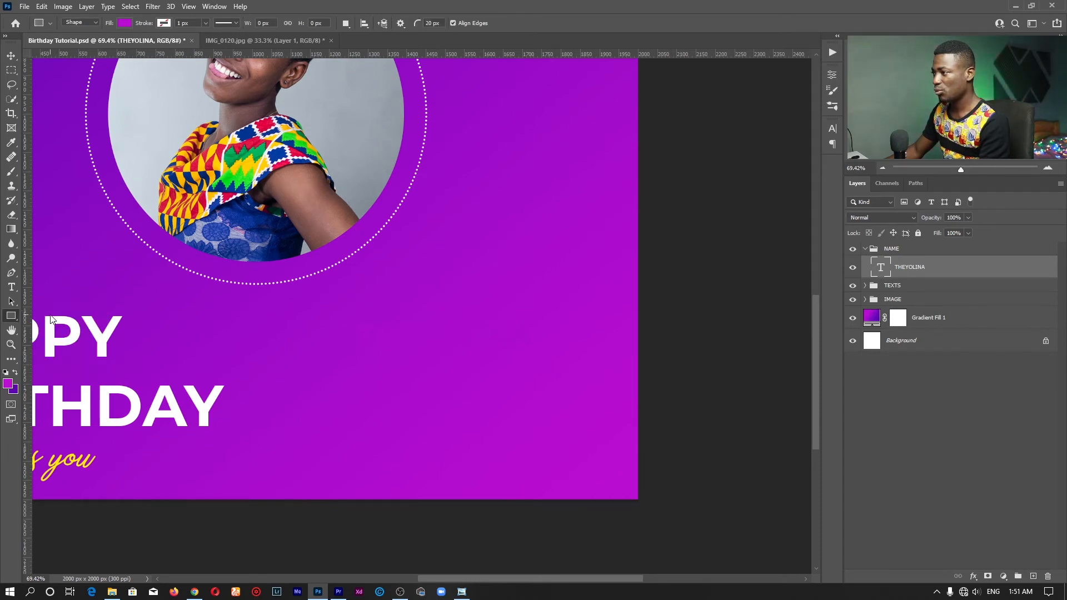
left_click(124, 23)
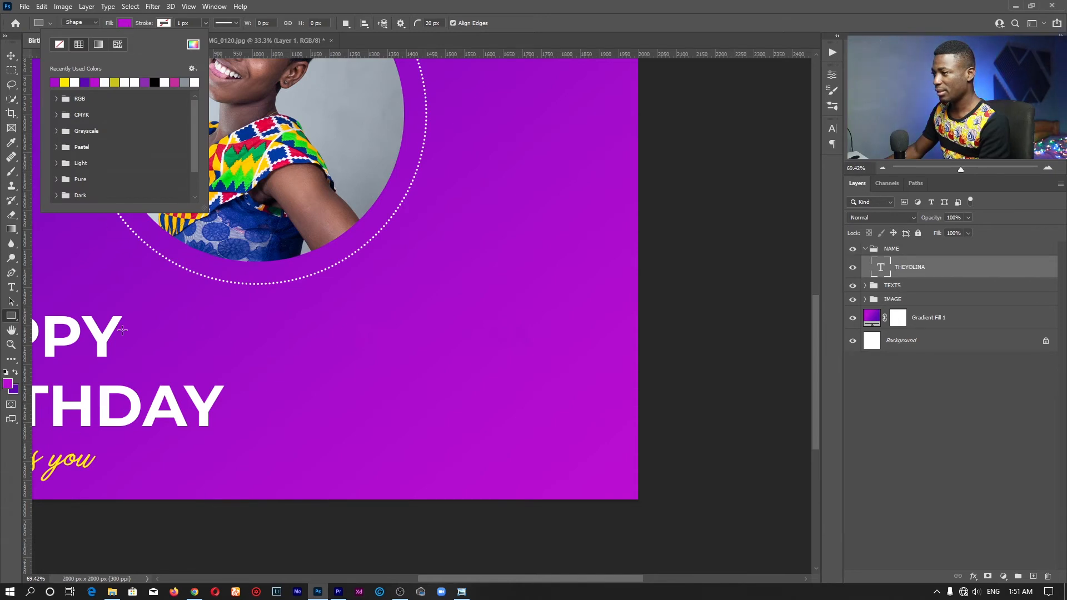
left_click(65, 82)
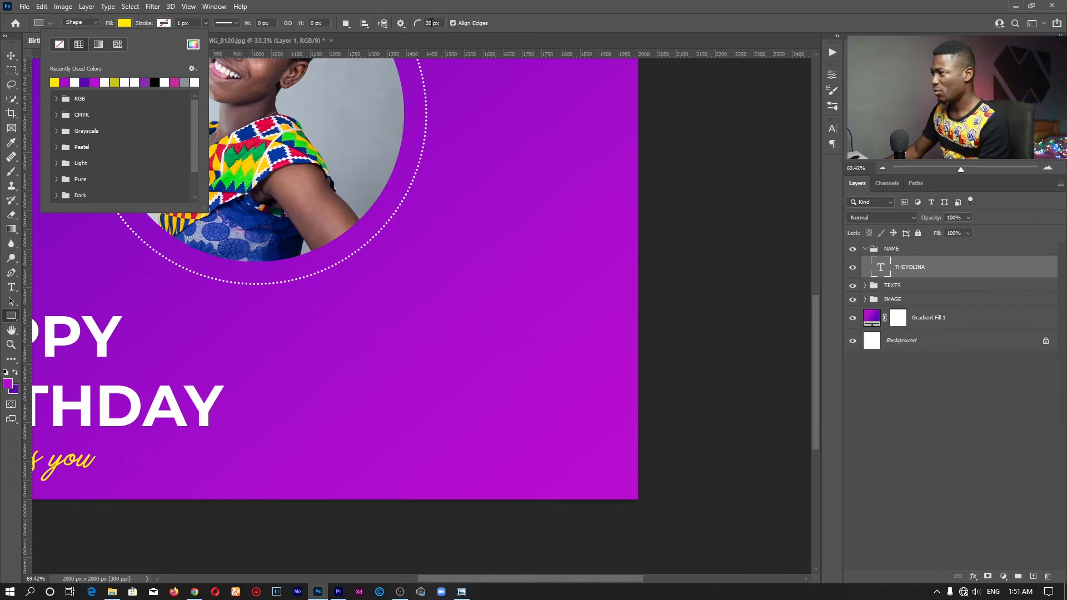
left_click(432, 23)
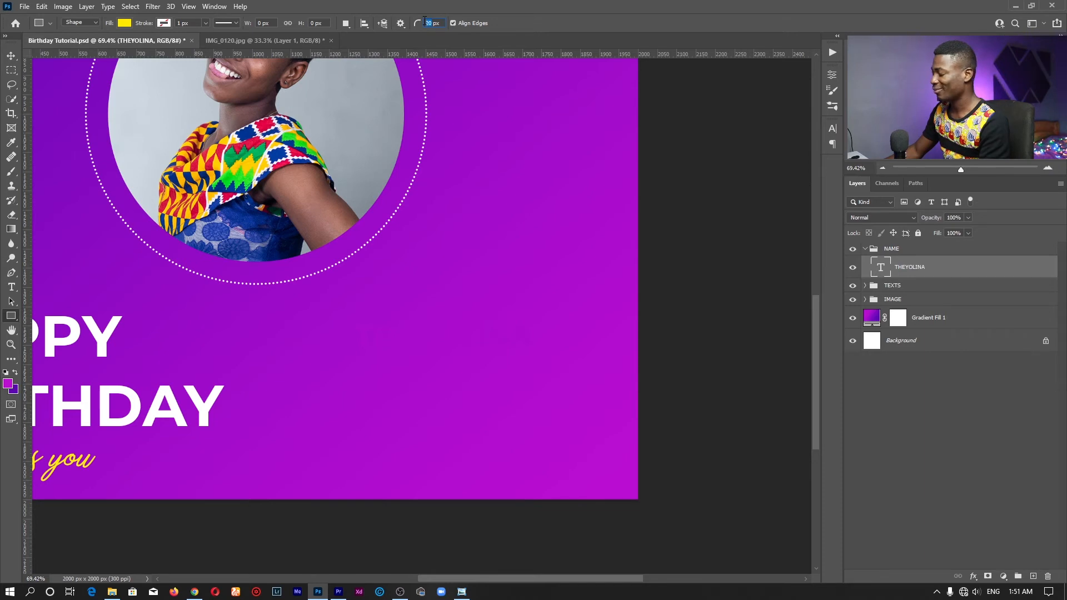
left_click(430, 23)
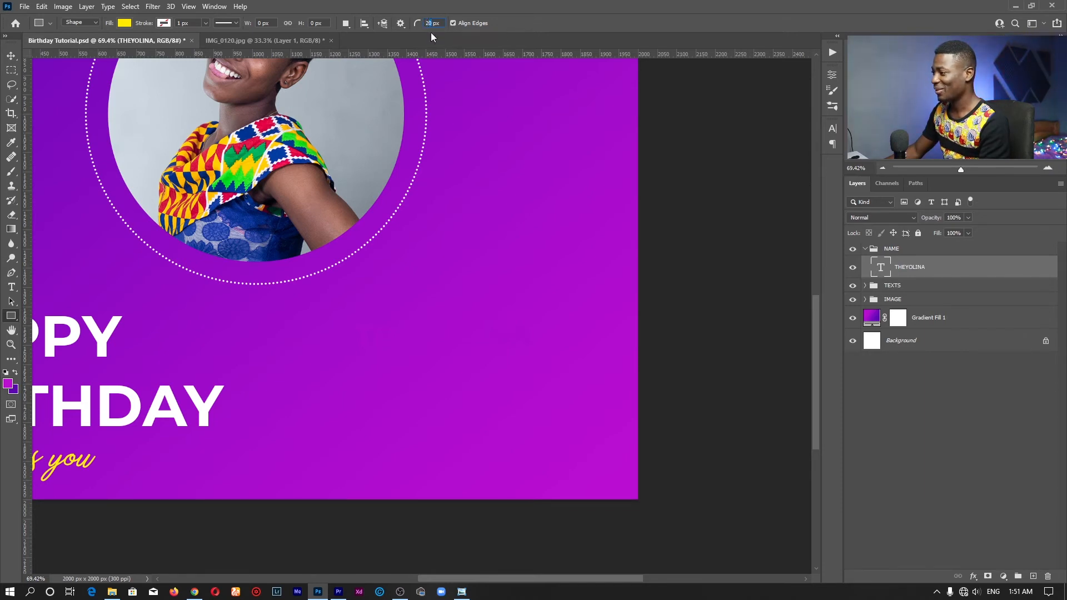
Draw a 716 × 110 px yellow bar across the name and move it beneath the text layer
left_click_drag(309, 306, 584, 347)
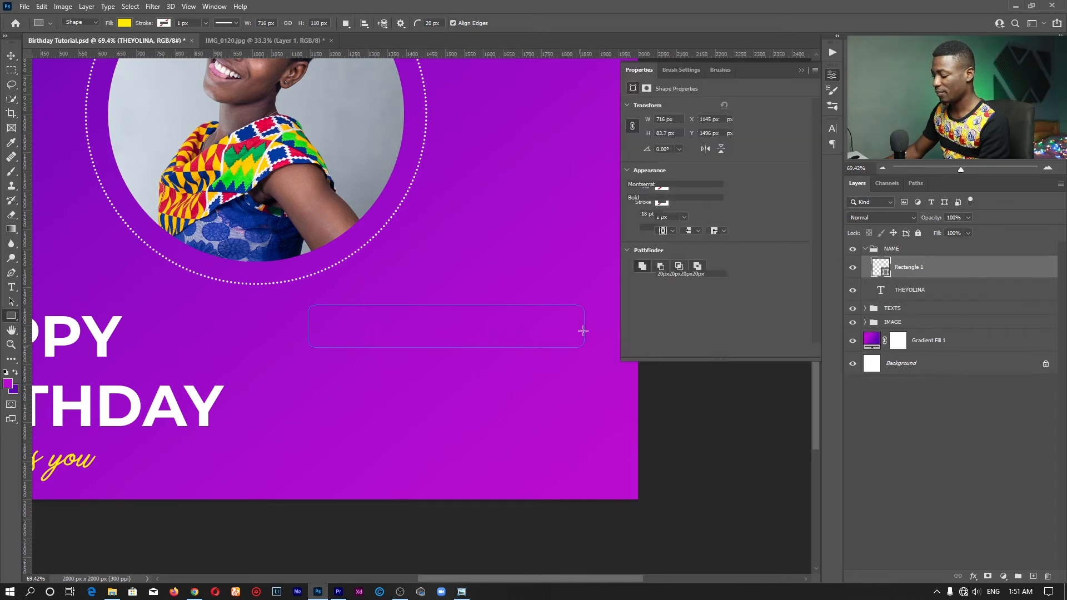
left_click_drag(925, 269, 932, 303)
key("v")
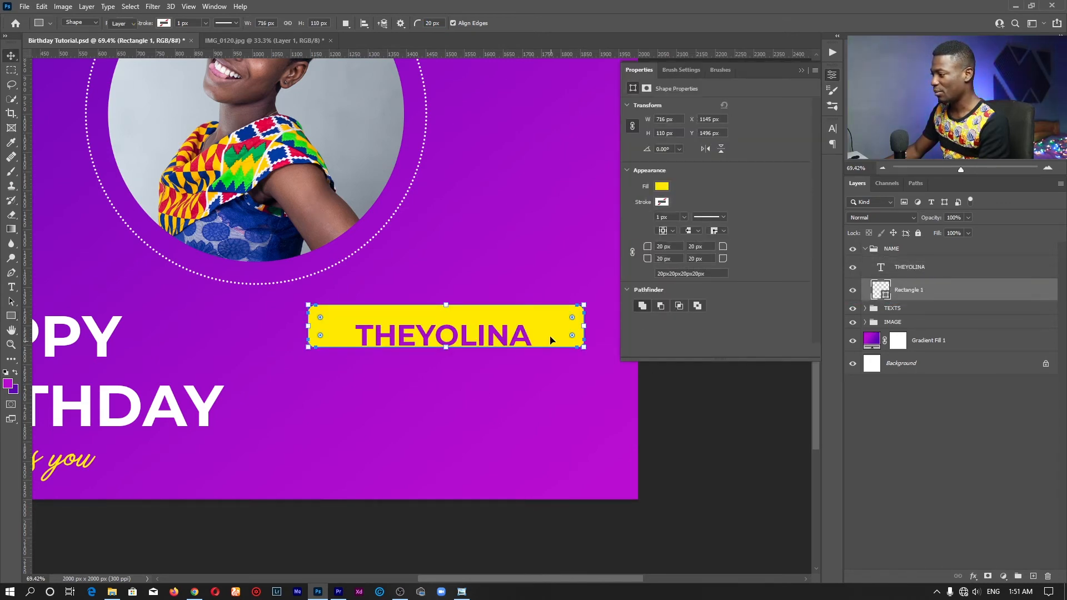
scroll(548, 326, "up", 2)
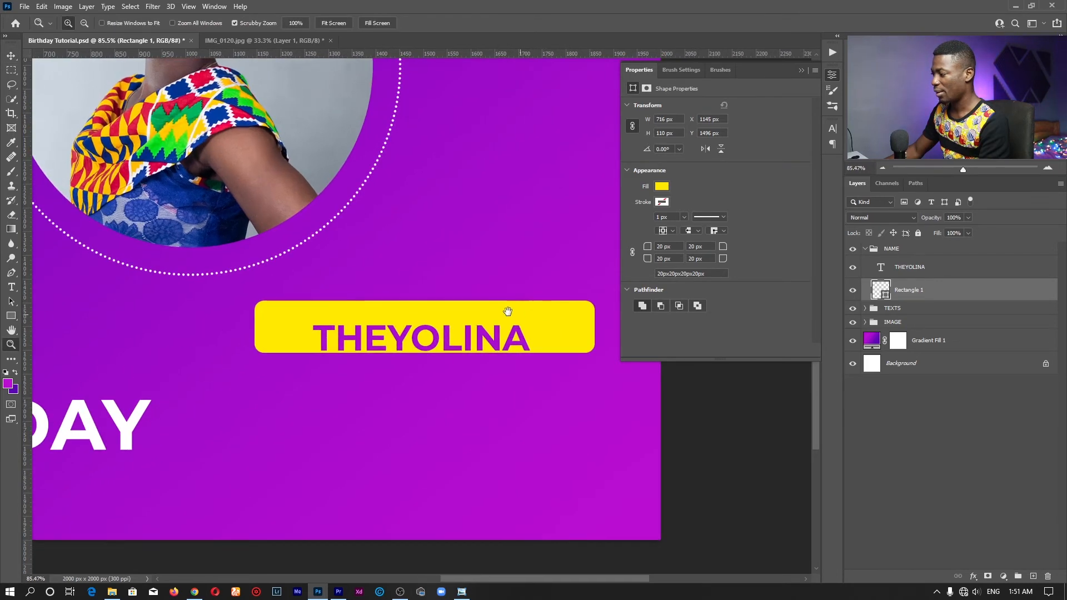
Free-transform the yellow bar to adjust its width around the name
left_click_drag(507, 310, 475, 295)
key("ctrl+t")
left_click_drag(187, 297, 231, 293)
left_click(550, 23)
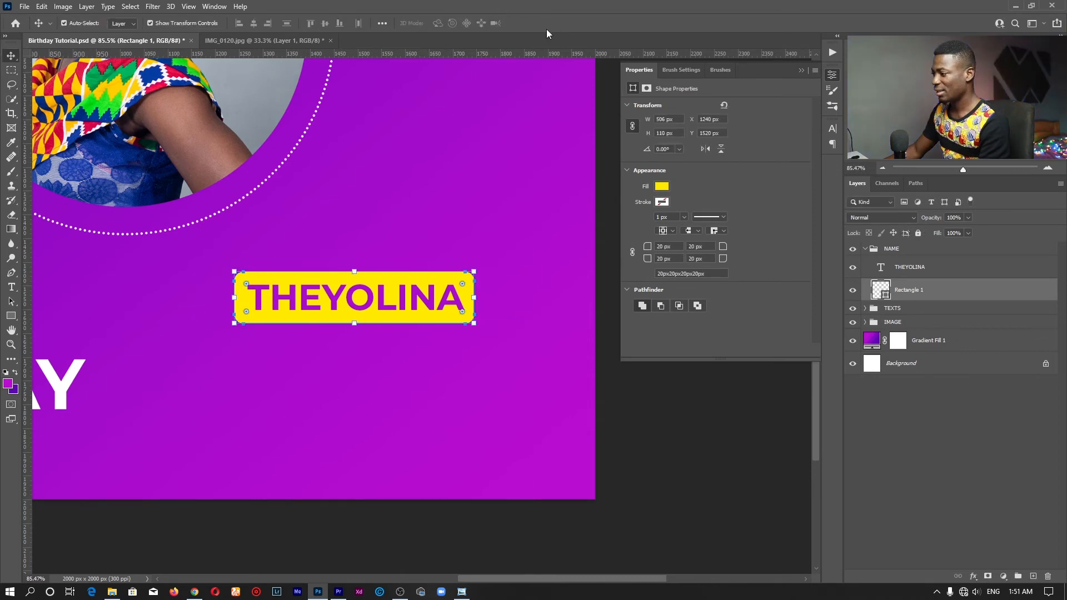
Append the surname to the name text and slide it left on the bar
key("t")
left_click(463, 297)
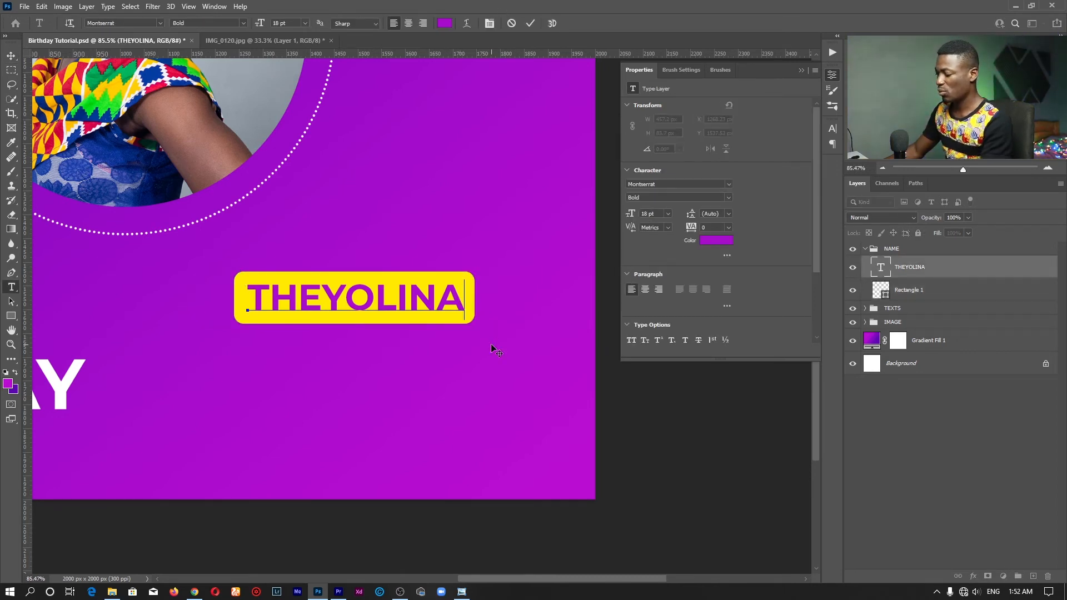
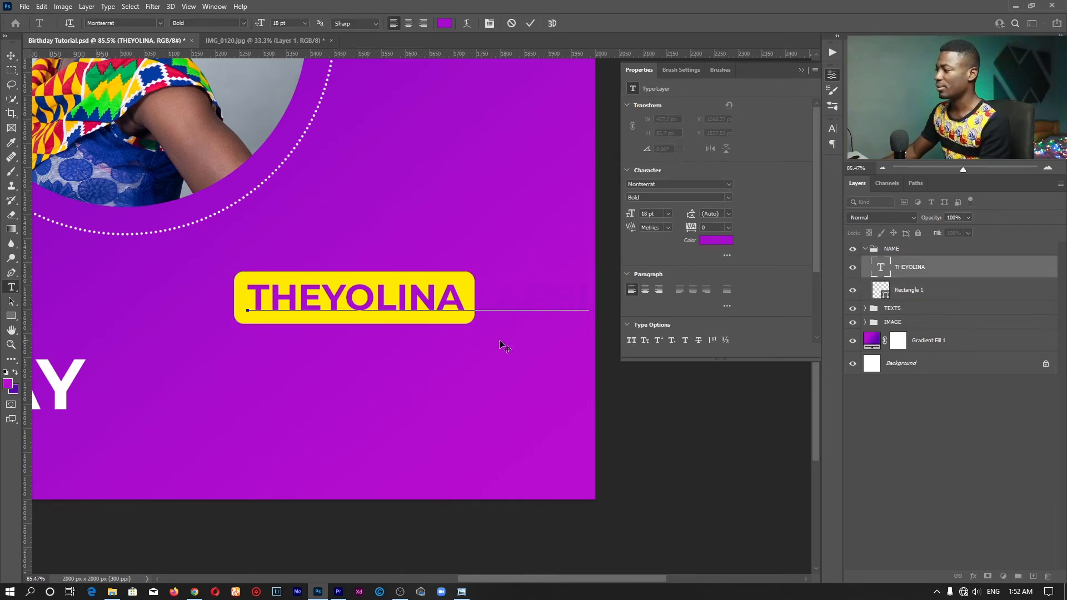
left_click_drag(523, 347, 466, 349)
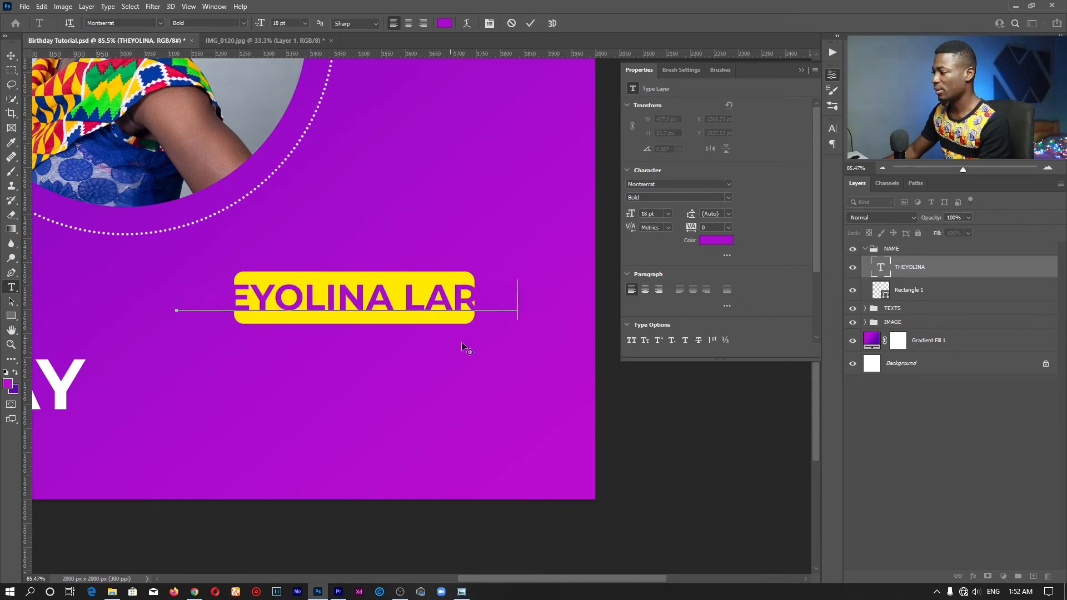
left_click(529, 22)
Stretch the yellow box's left and right sides outward so the full name fits
key("v")
left_click(410, 279)
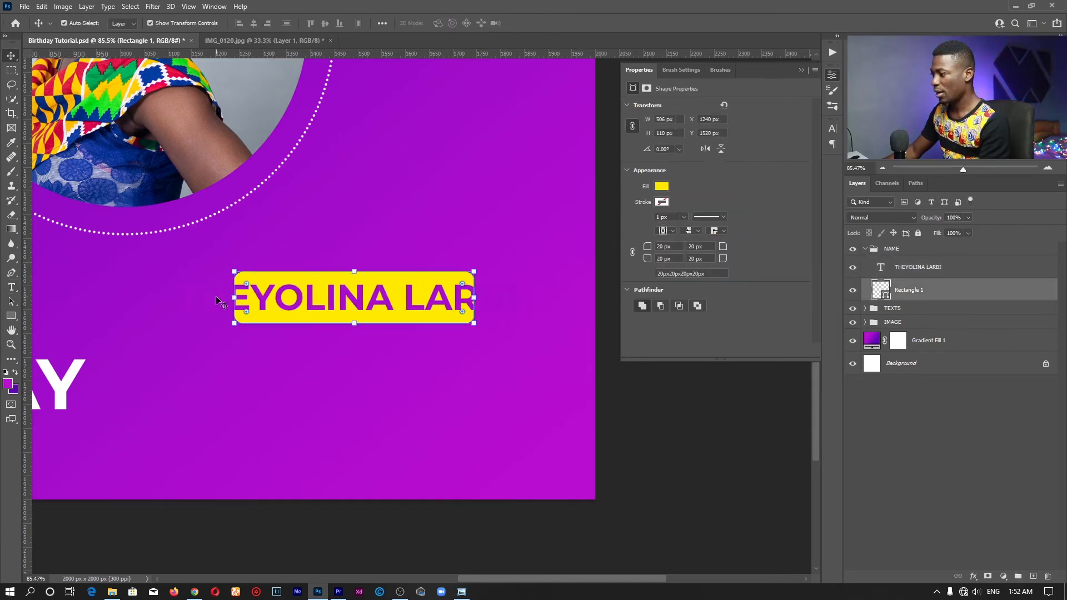
left_click_drag(234, 297, 163, 298)
left_click_drag(474, 297, 534, 259)
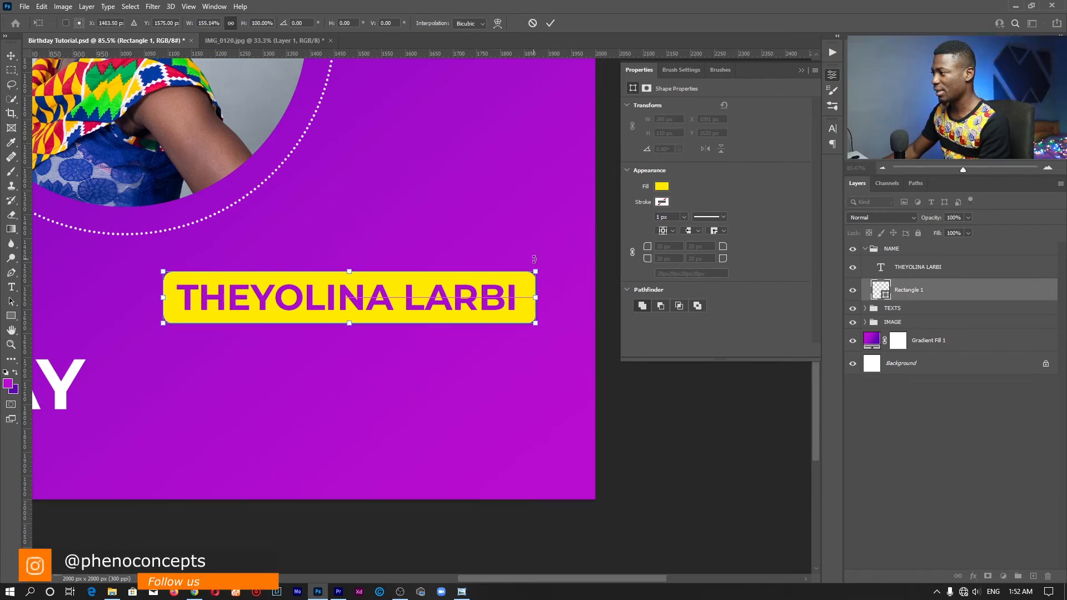
left_click(550, 22)
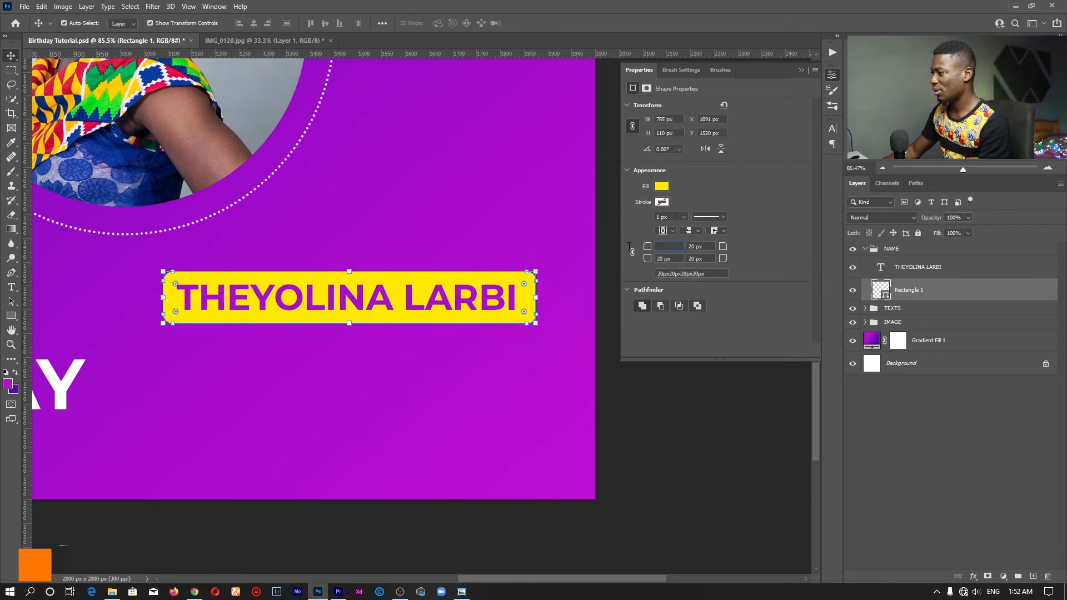
Enter 50 px in each corner radius field of the 785 × 110 px yellow bar
type("5")
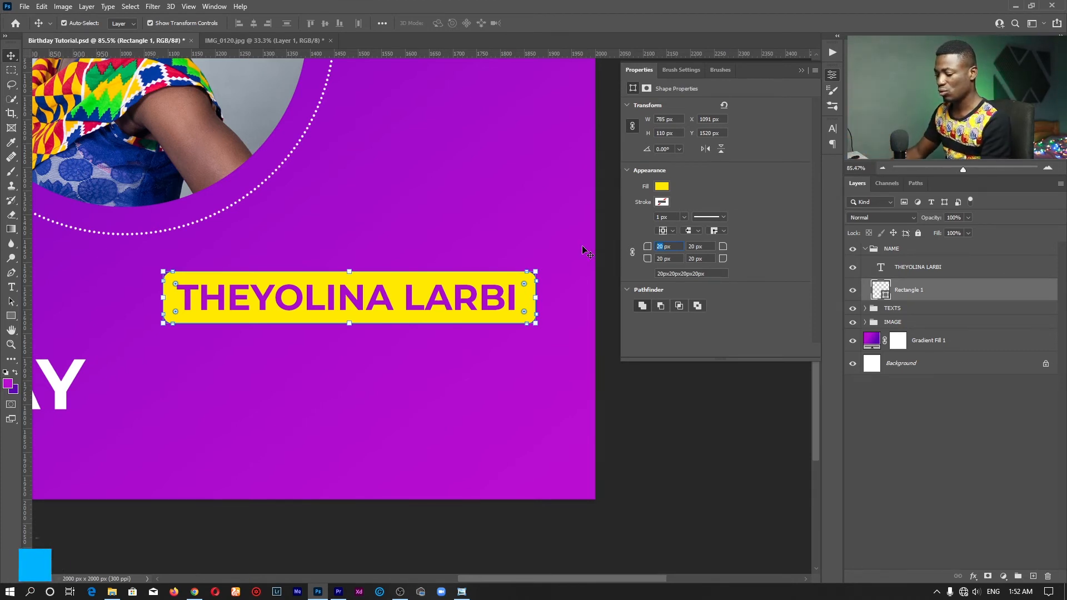
type("0")
key("Tab")
type("50")
key("Tab")
type("50")
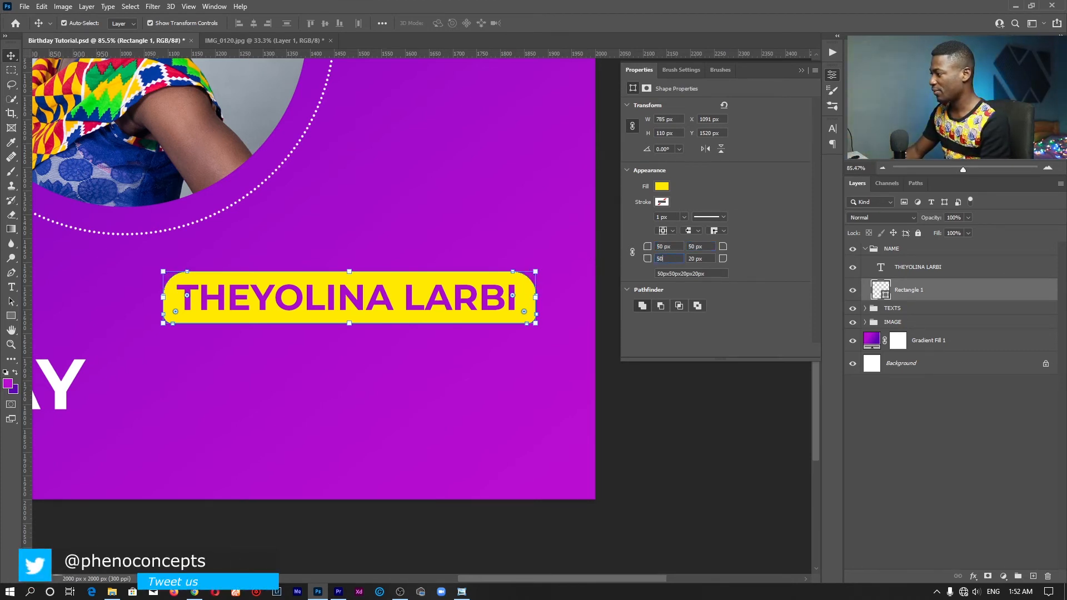
key("Tab")
type("50")
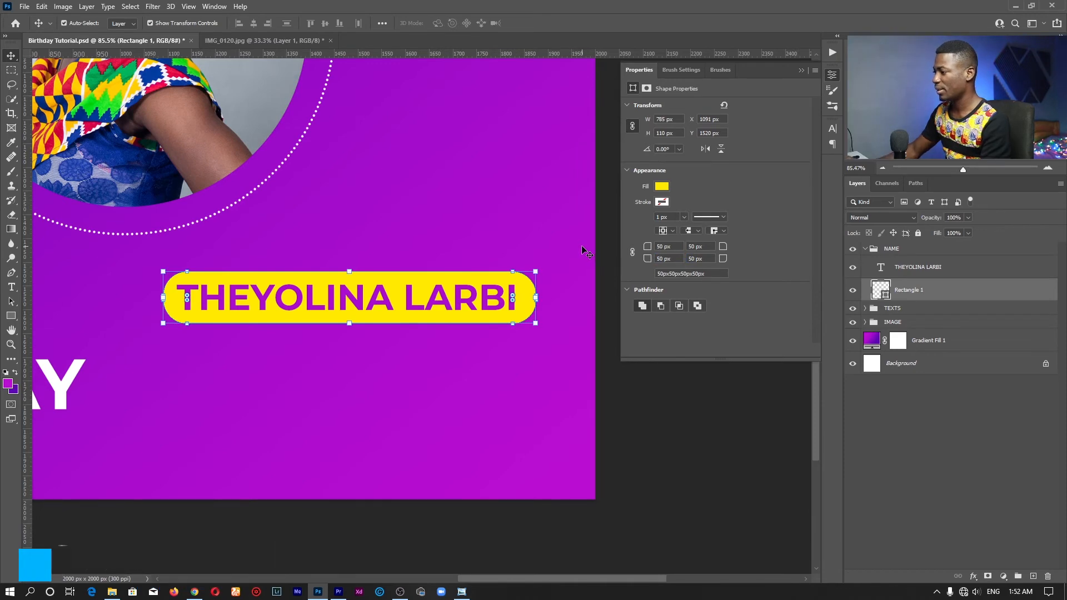
type("z")
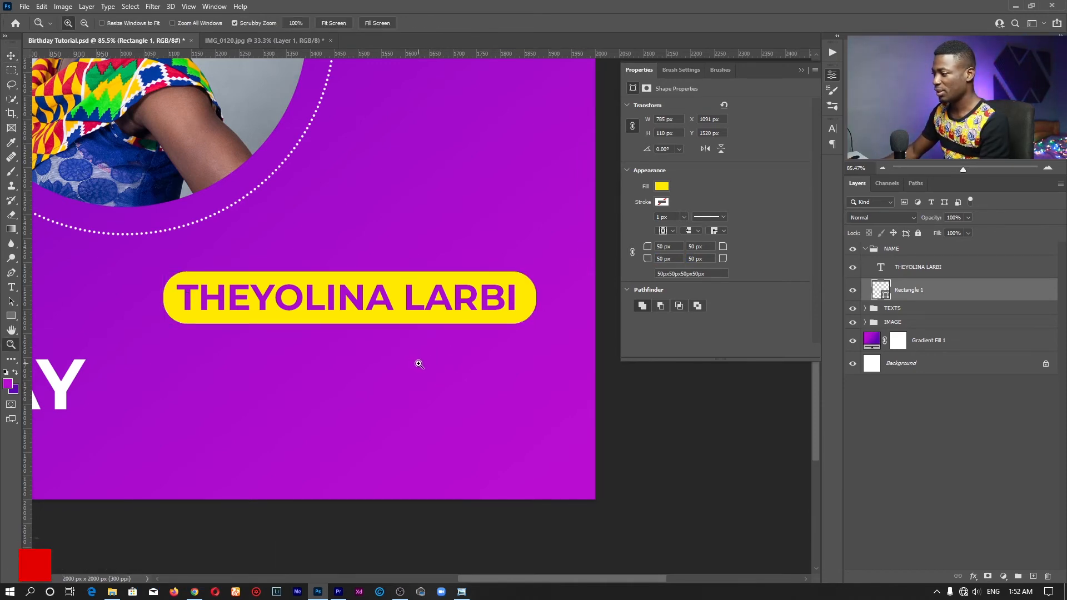
Select the NAME group holding the name text and yellow box
left_click(333, 22)
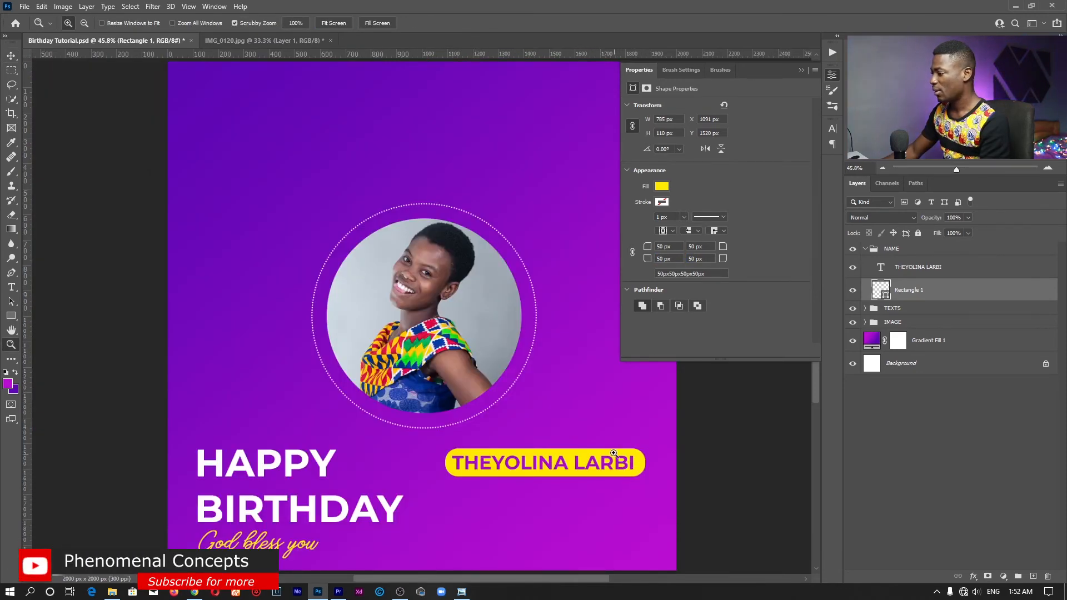
left_click_drag(572, 445, 589, 428)
left_click_drag(575, 384, 412, 303)
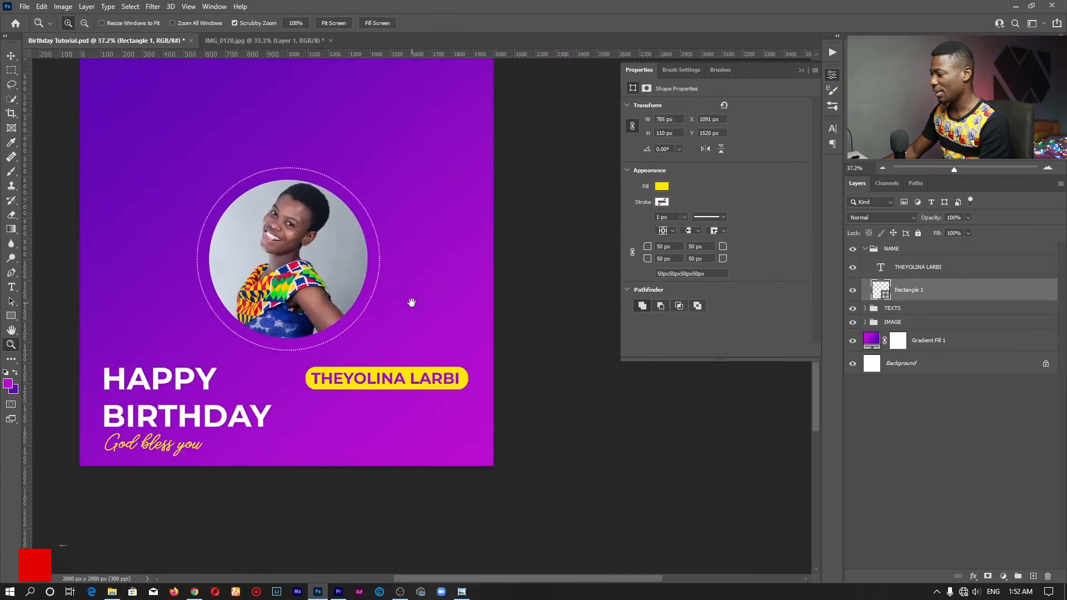
left_click_drag(385, 383, 795, 319)
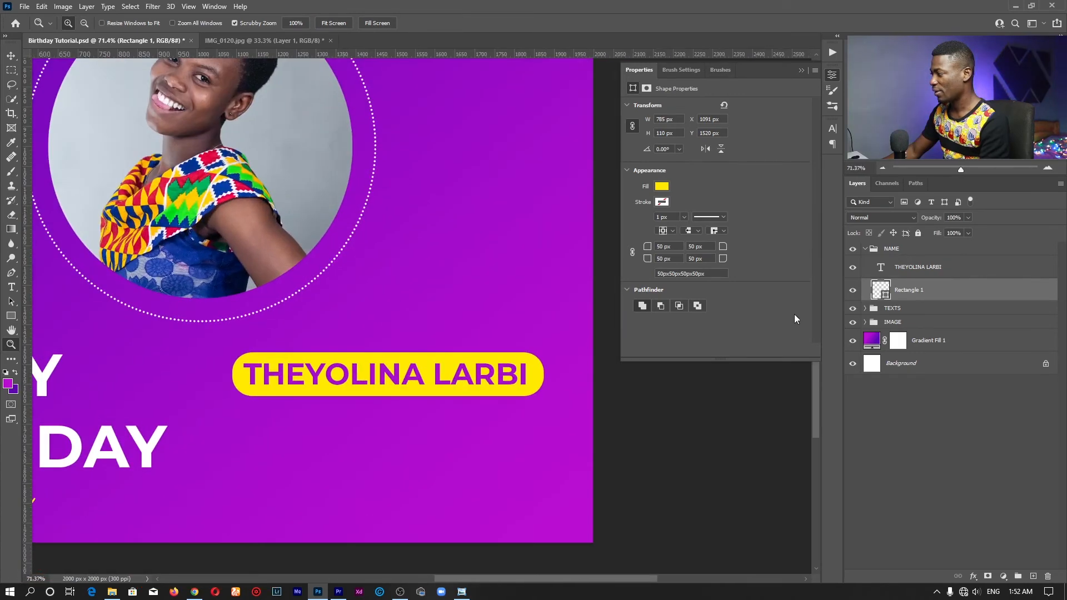
left_click(890, 249)
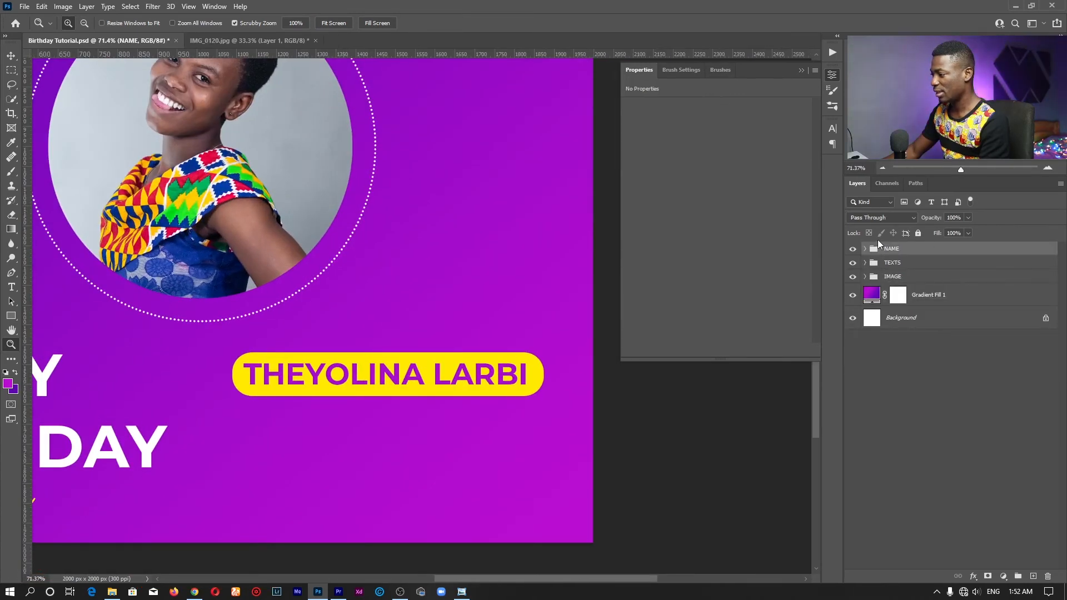
key("v")
left_click(866, 249)
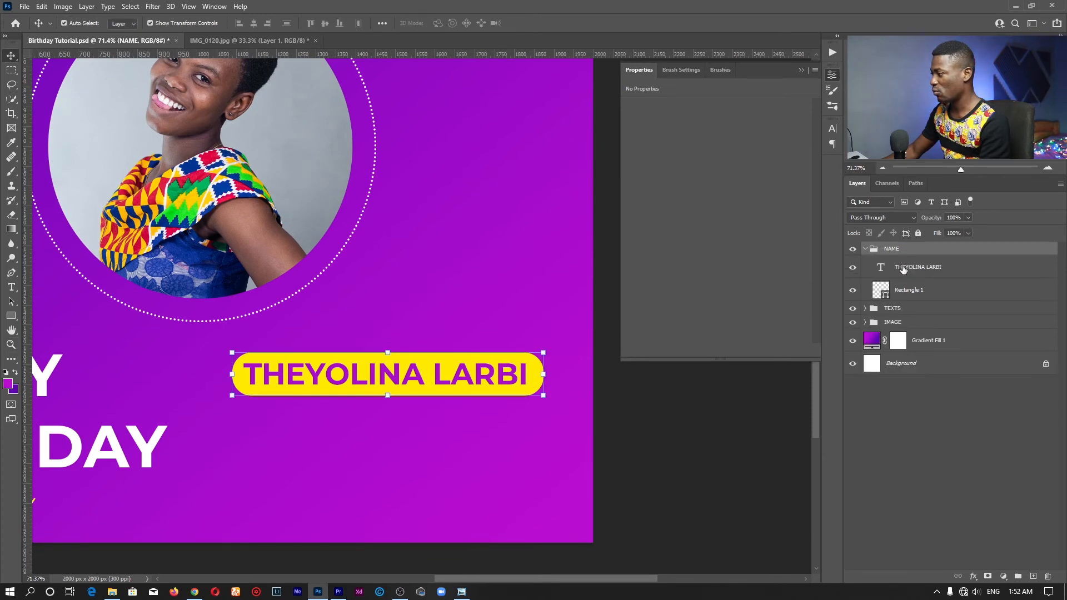
left_click(911, 289)
left_click(916, 268, "shift")
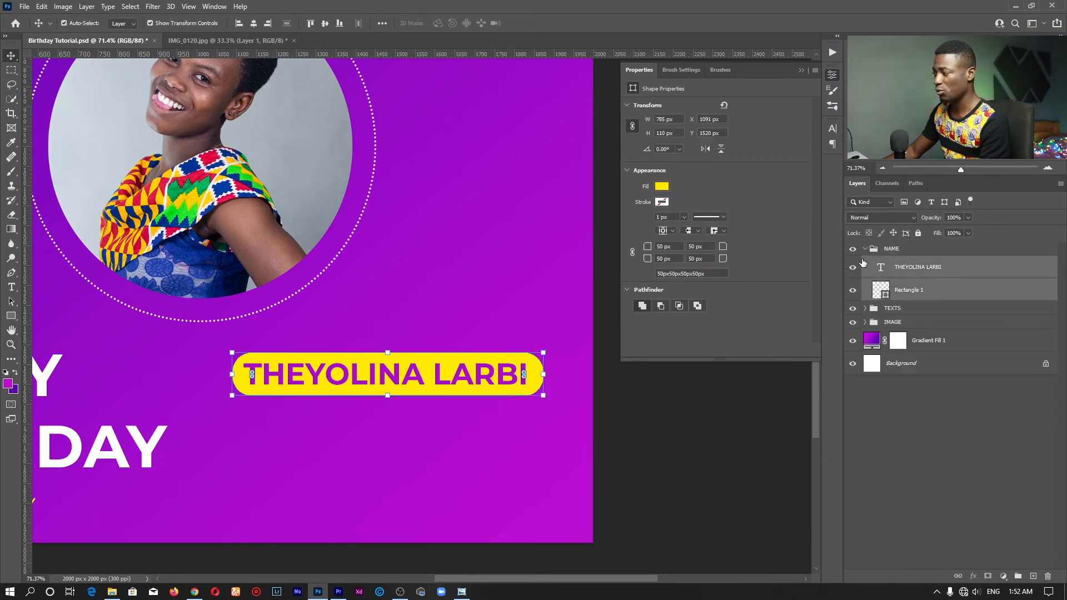
left_click(866, 249)
left_click(900, 249)
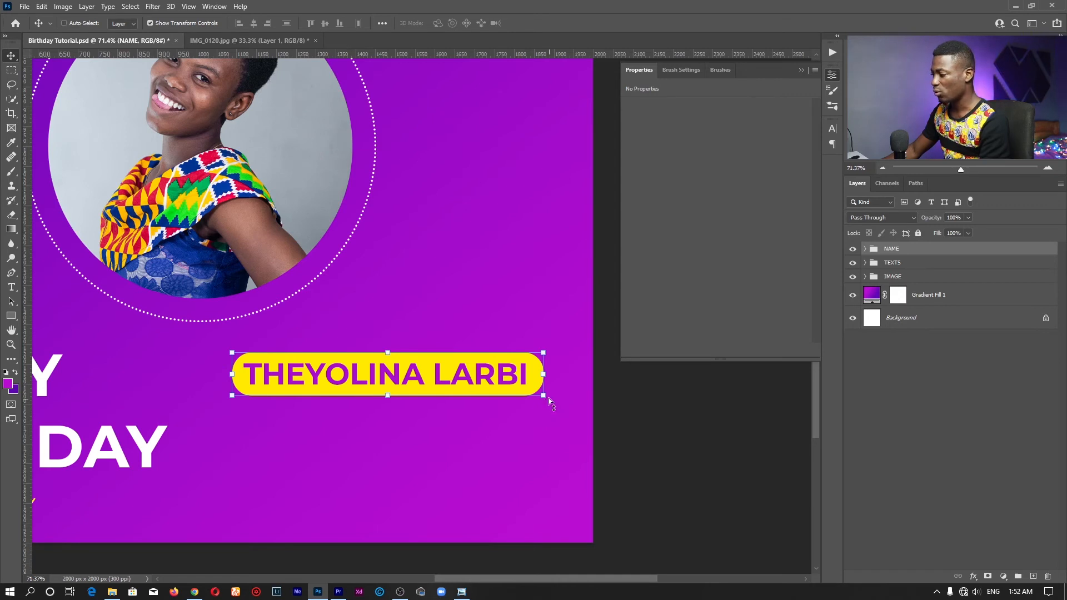
Rotate the name pill about -2° so its right end rises, then fit the poster on screen
key("ctrl")
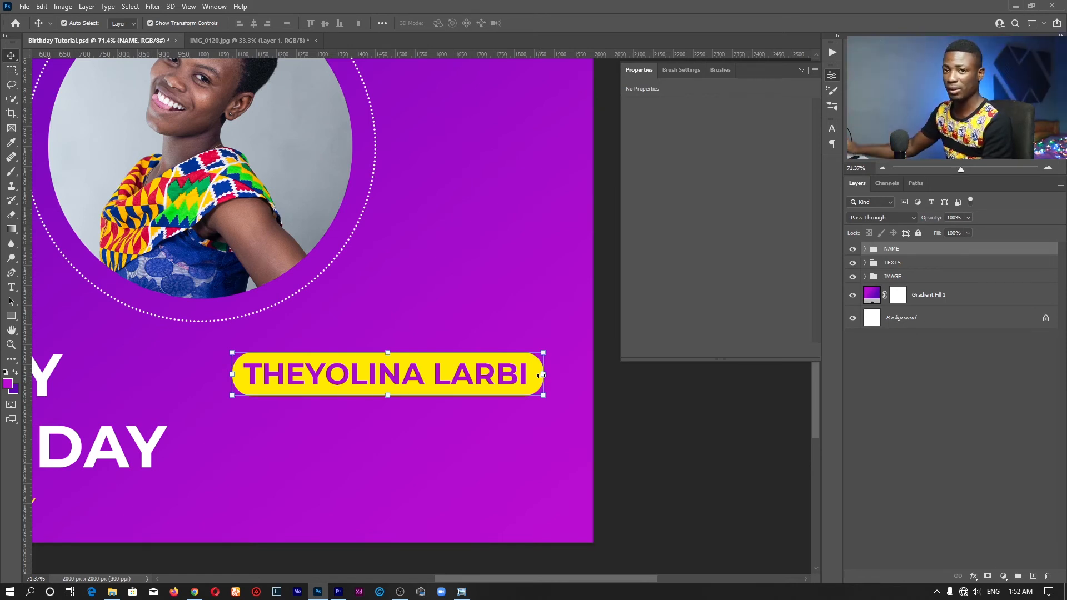
left_click_drag(544, 384, 537, 342)
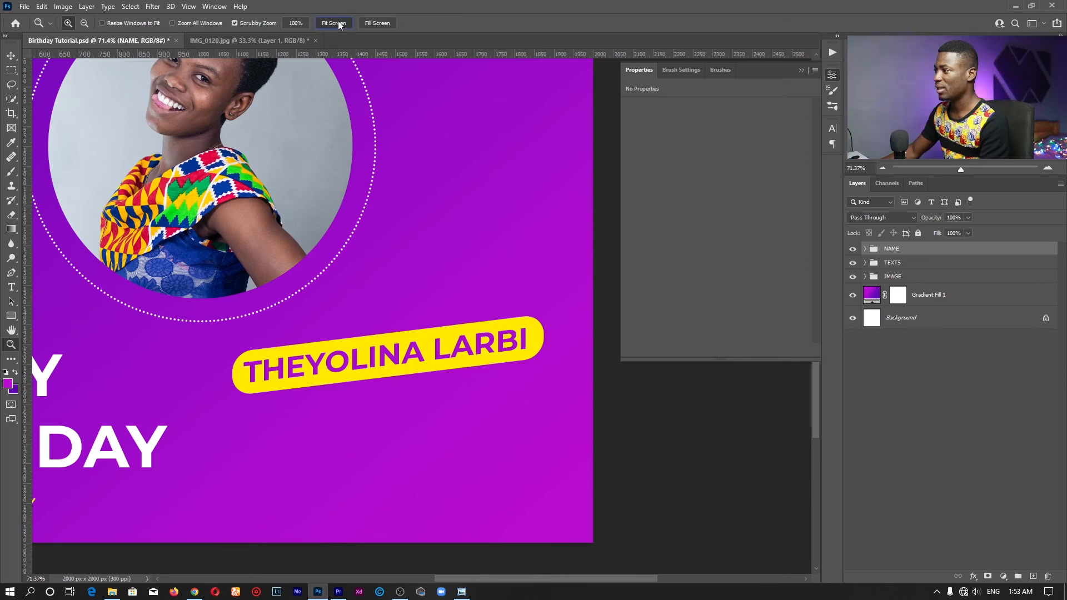
left_click(334, 23)
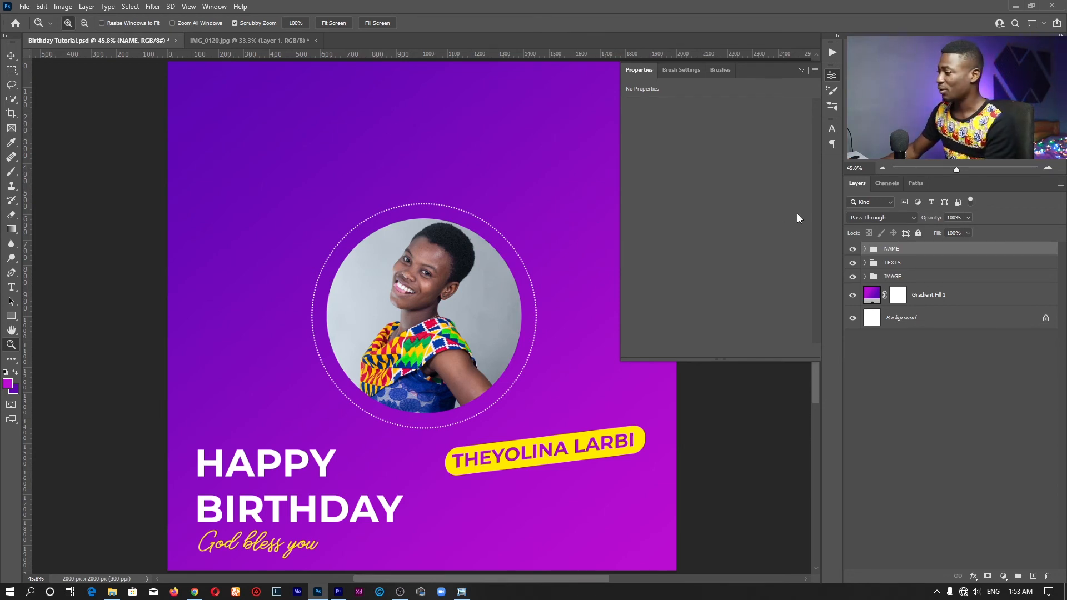
left_click(832, 75)
left_click_drag(601, 329, 595, 331)
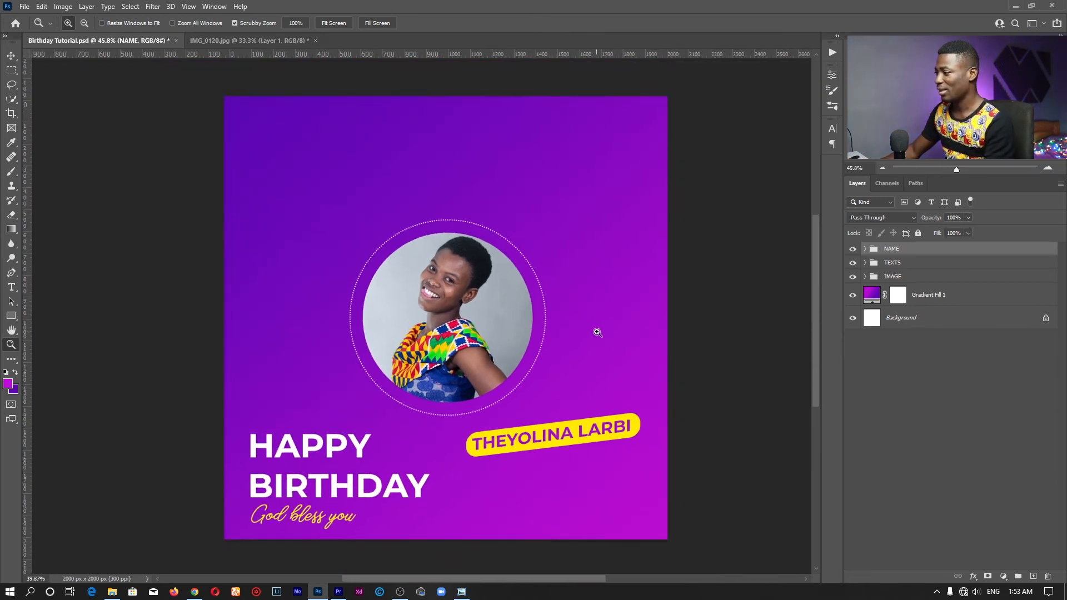
Scale the IMAGE group's circular portrait up to about 138% and shift it slightly left
left_click(893, 277)
key("v")
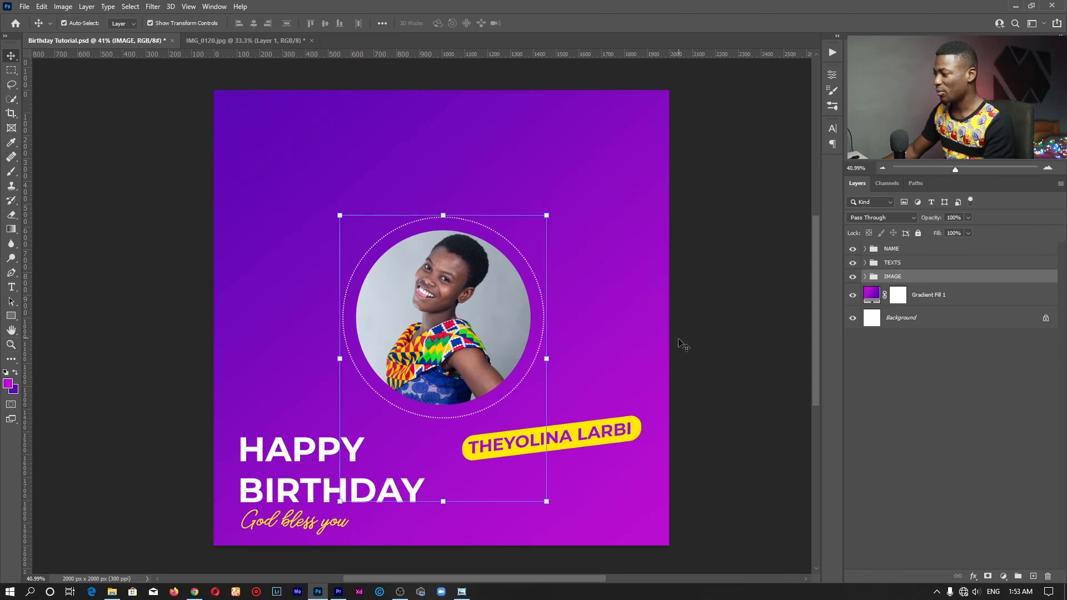
left_click_drag(443, 216, 443, 107)
left_click_drag(421, 263, 432, 244)
left_click(551, 24)
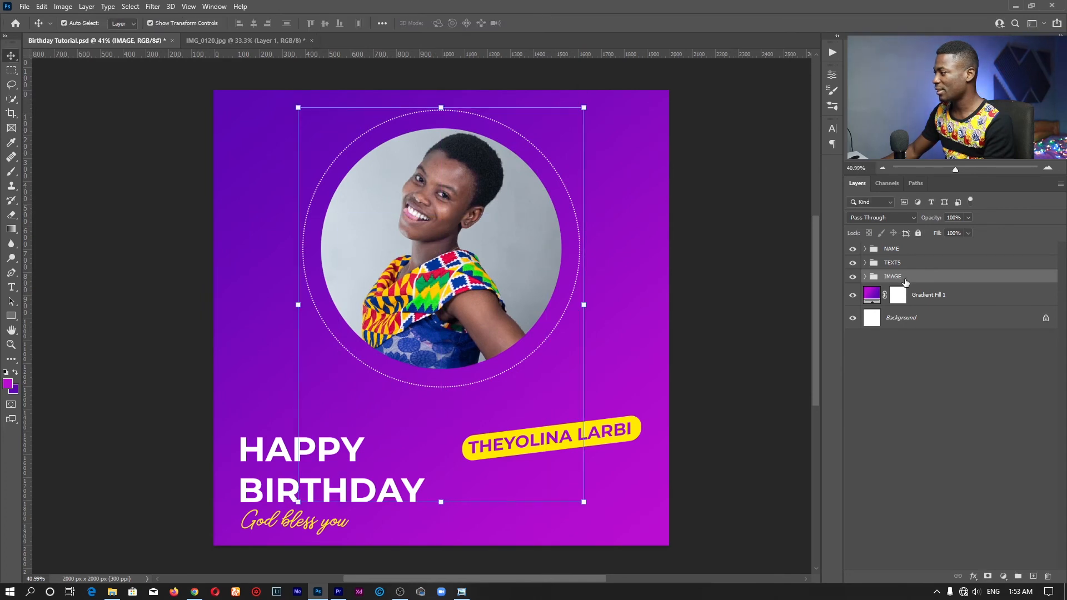
Raise the TEXTS group's HAPPY BIRTHDAY block and the NAME group's pill a little higher
left_click(912, 262)
left_click_drag(593, 466, 593, 442)
left_click(904, 252)
left_click_drag(617, 334, 612, 319)
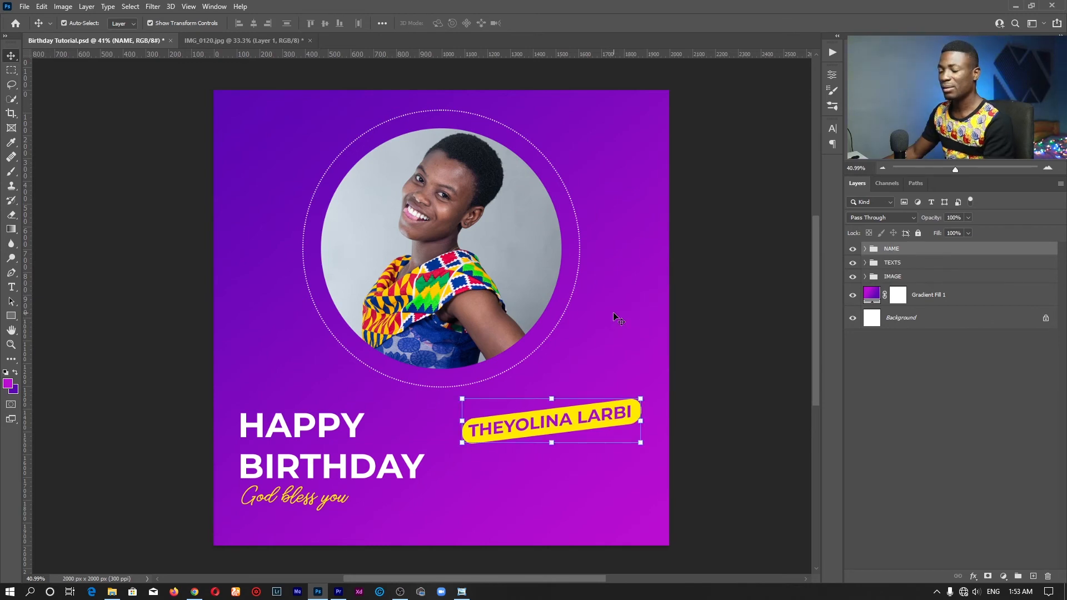
key("super")
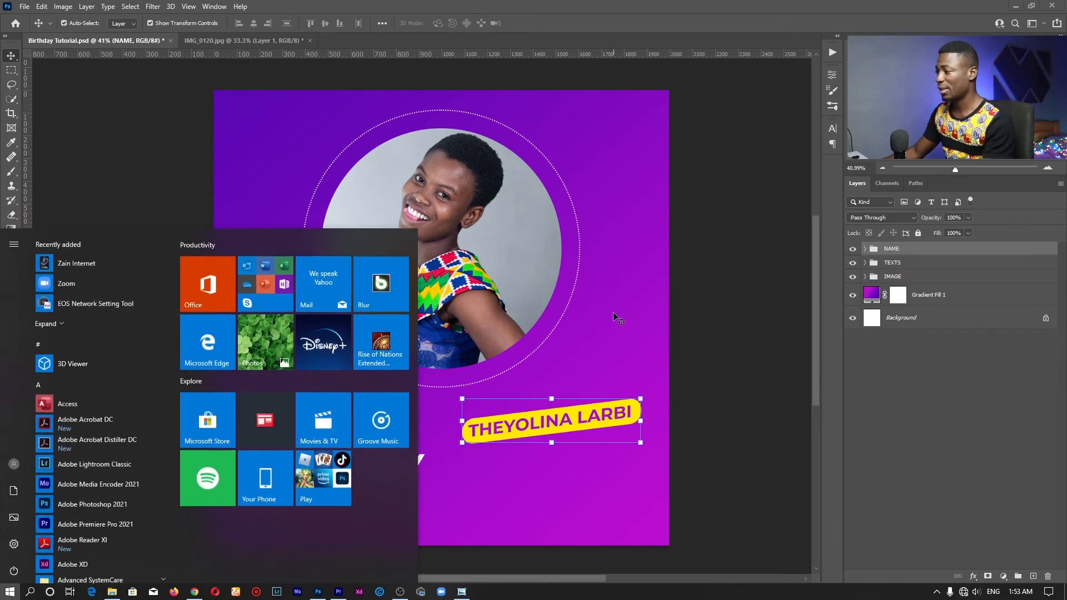
Find and open Merch on Social Media.psd, then zoom in on its contact block
type("social")
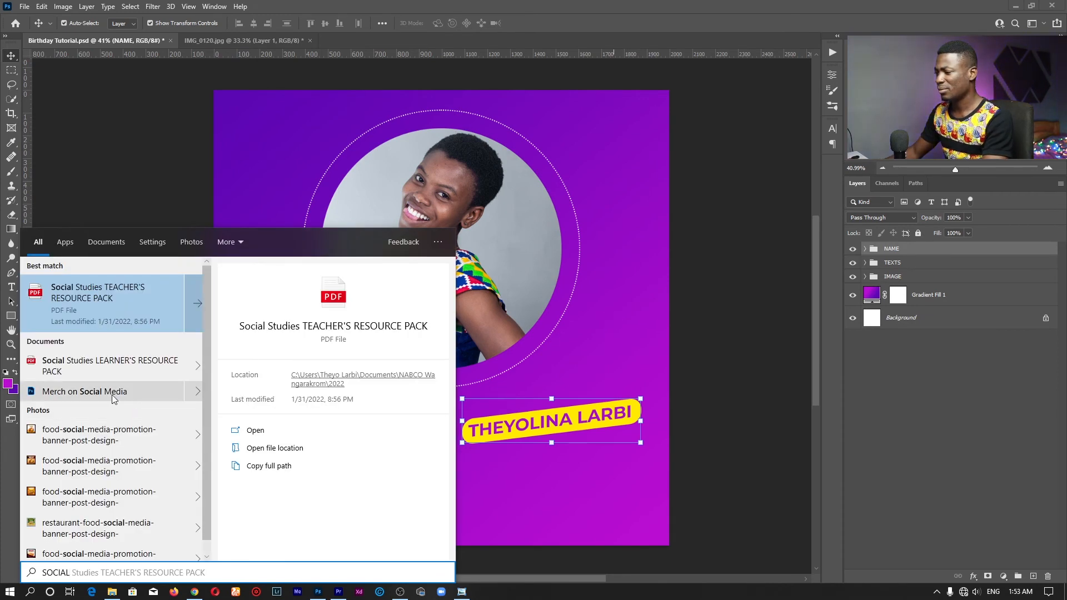
left_click(140, 392)
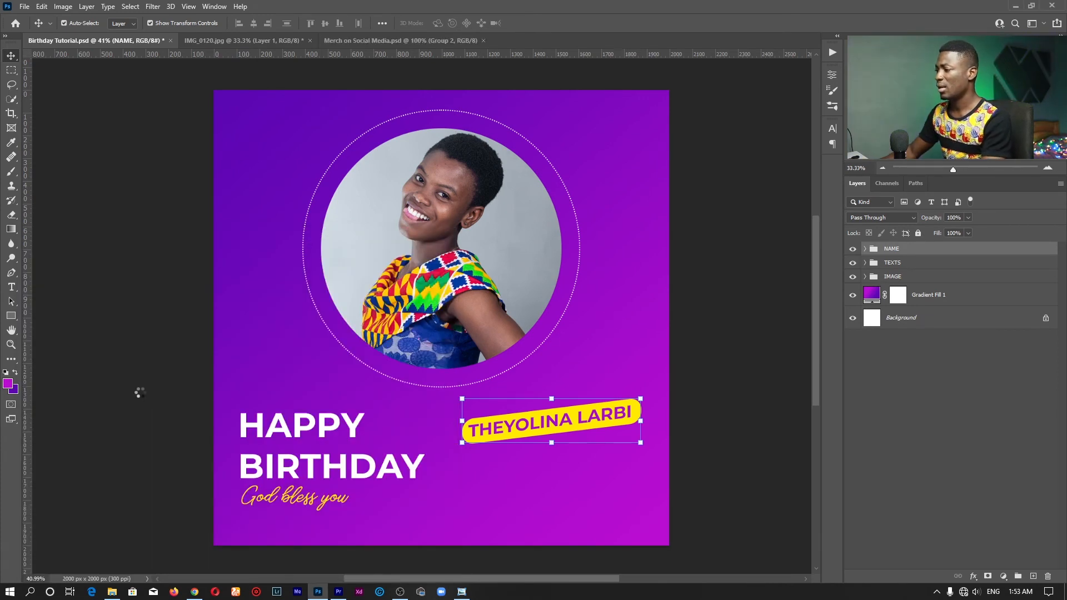
key("z")
left_click_drag(391, 340, 439, 345)
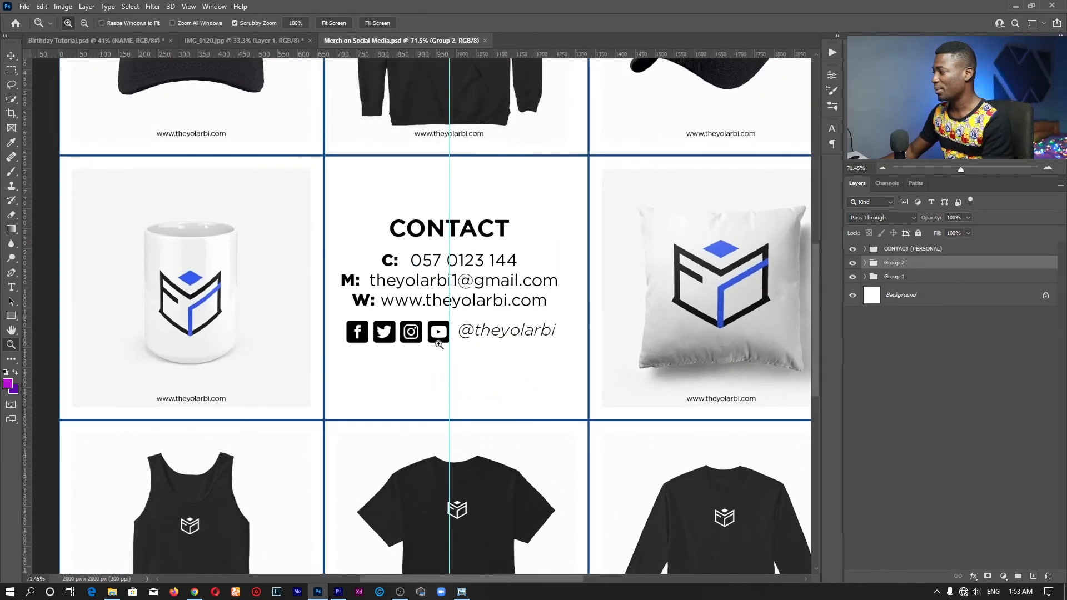
Drag the SOCIAL MEDIA icons group onto the birthday poster, just below the name pill
left_click(865, 250)
key("v")
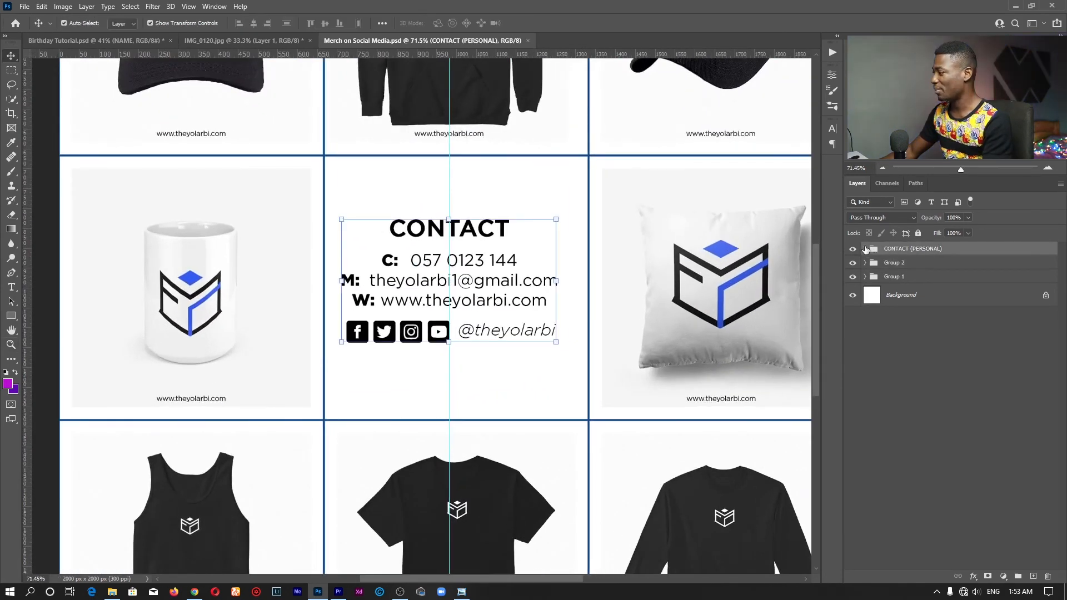
left_click(866, 249)
left_click(923, 265)
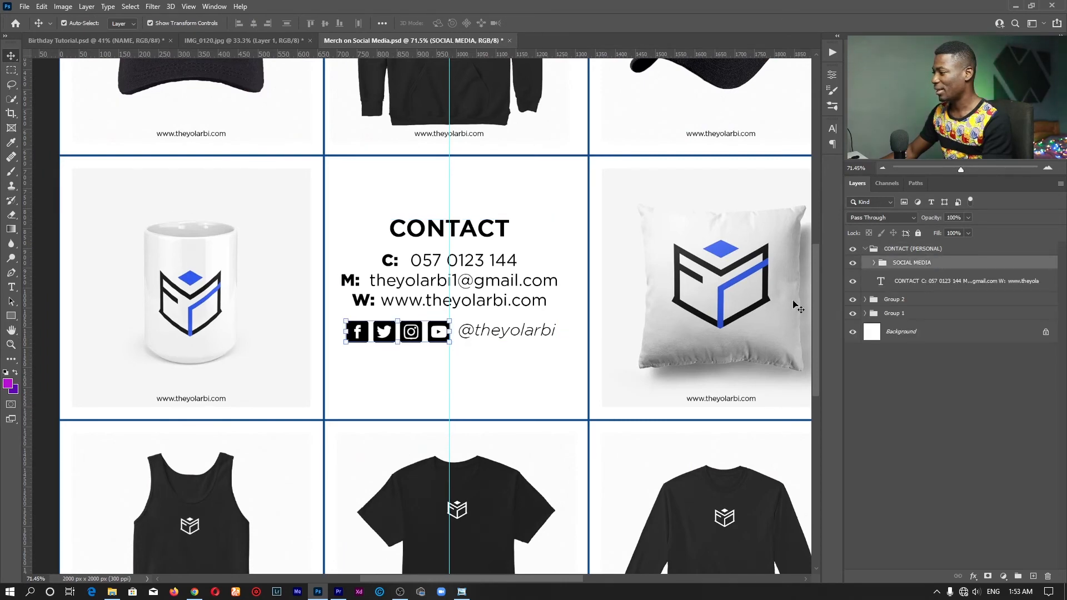
left_click_drag(408, 280, 165, 40)
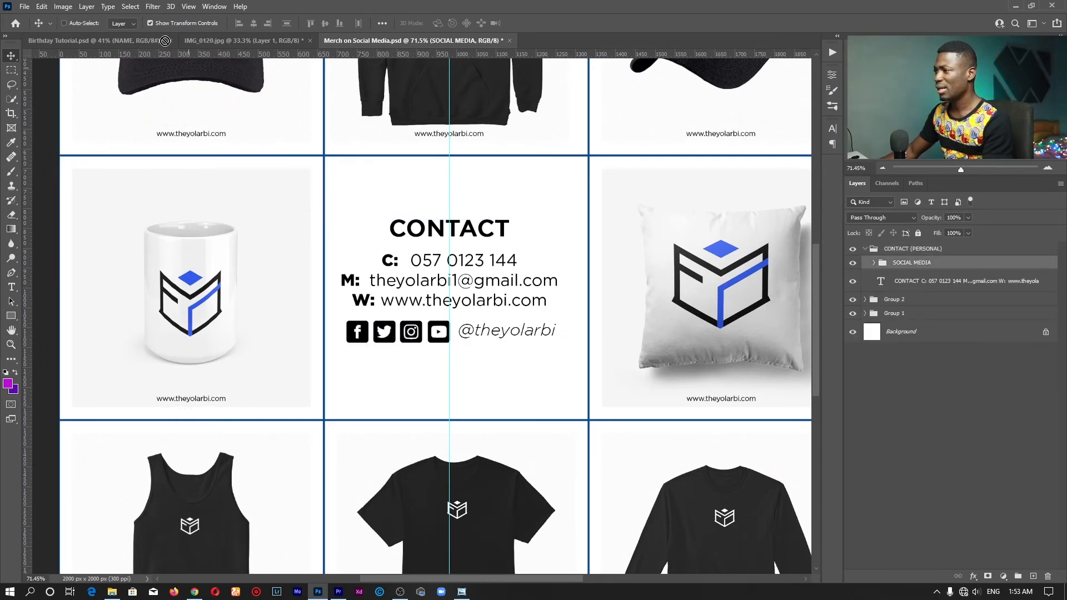
left_click_drag(230, 42, 489, 386)
left_click_drag(470, 329, 466, 376)
Zoom in on the placed icons and inspect the SOCIAL MEDIA group's layers and YOUTUBE style
key("z")
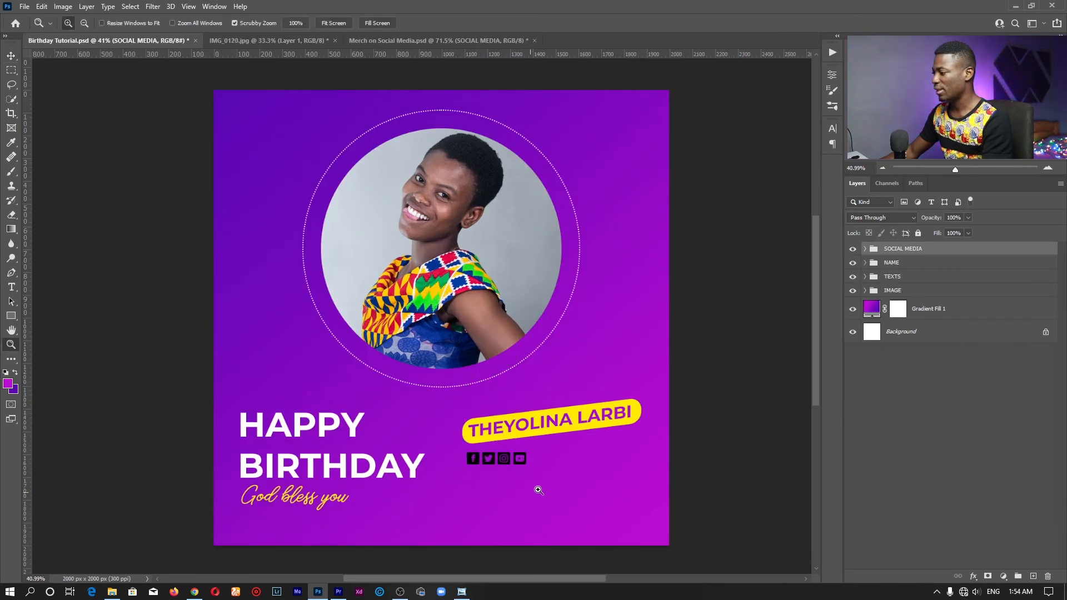
left_click_drag(538, 488, 599, 475)
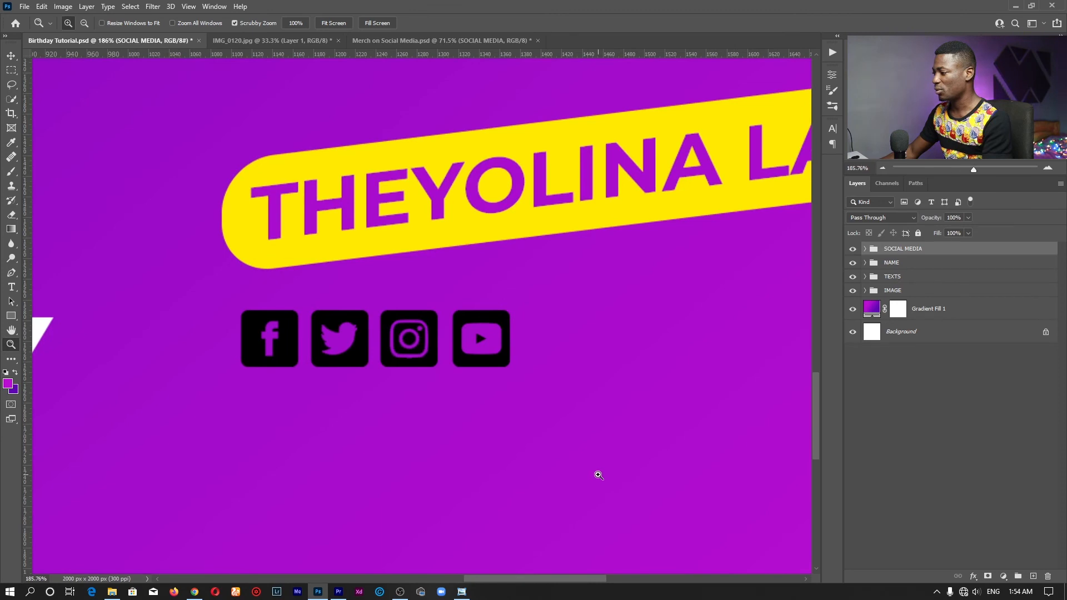
left_click(865, 249)
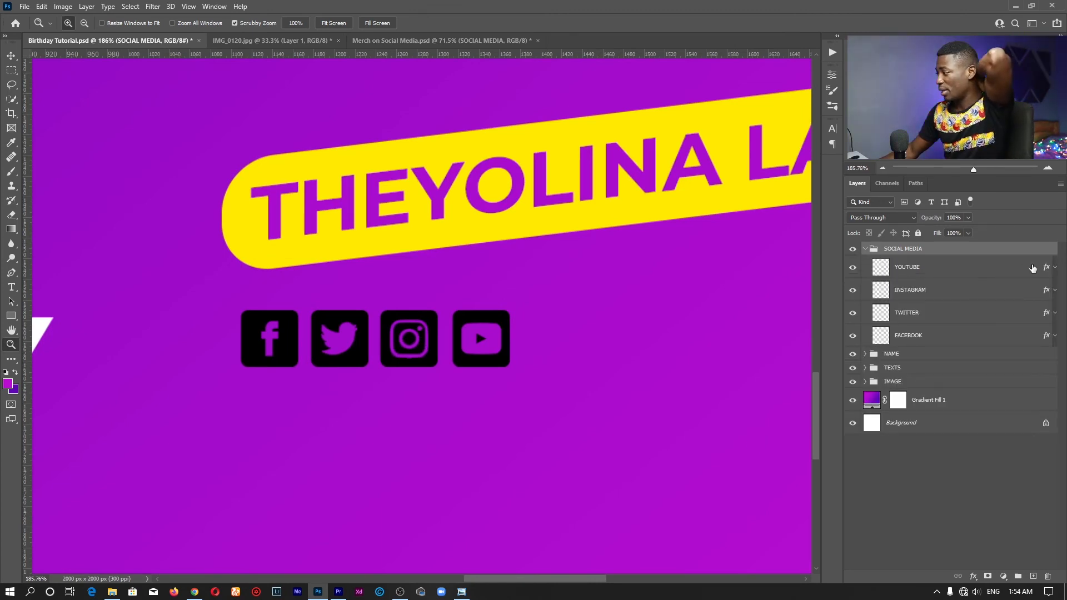
left_click(1046, 271)
double_click(1047, 269)
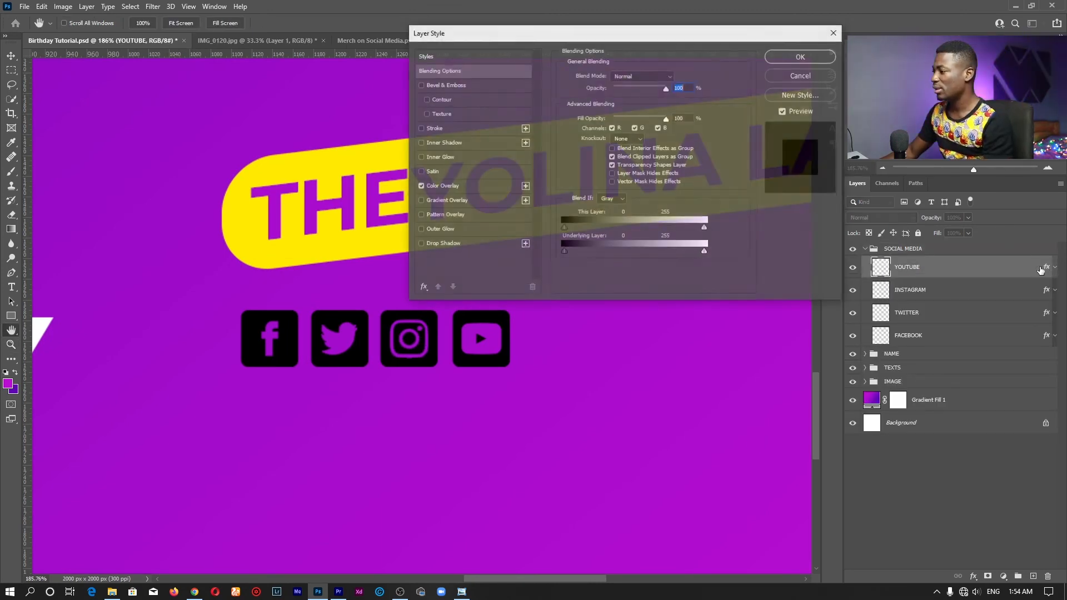
left_click(802, 75)
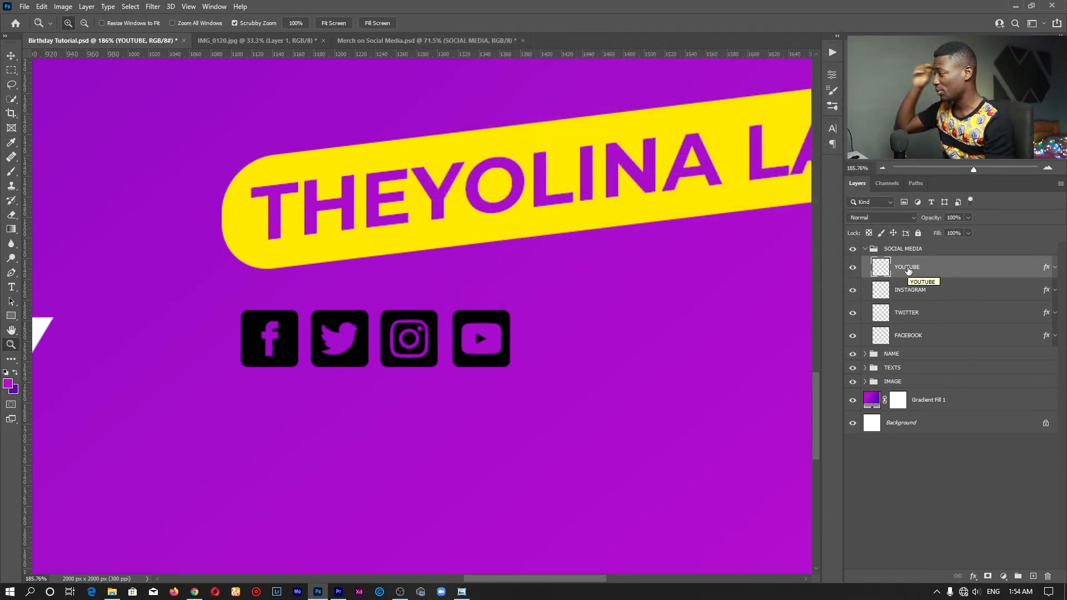
left_click(865, 249)
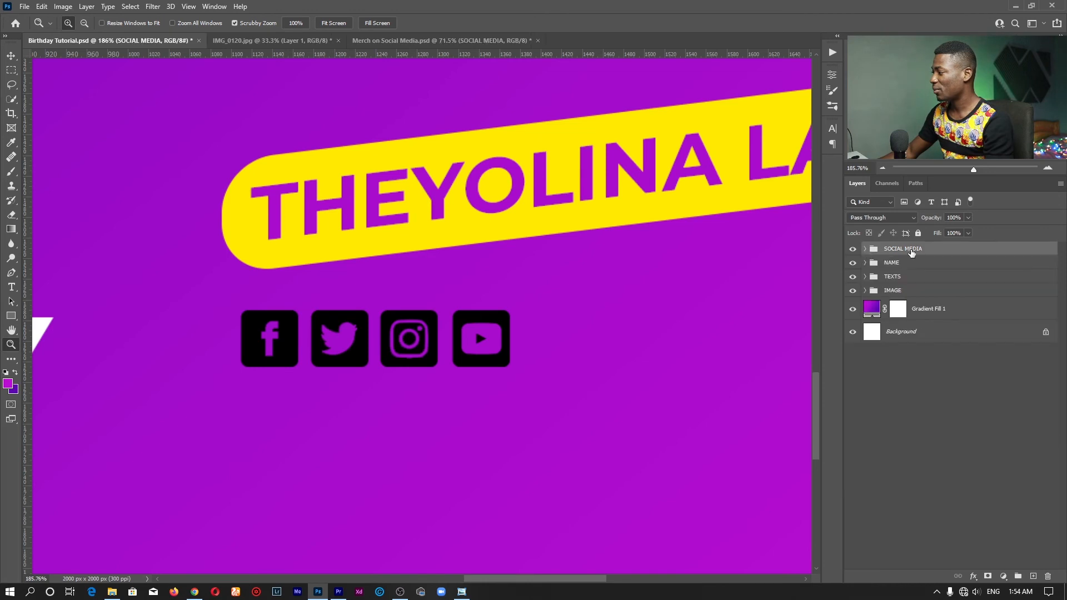
left_click(854, 249)
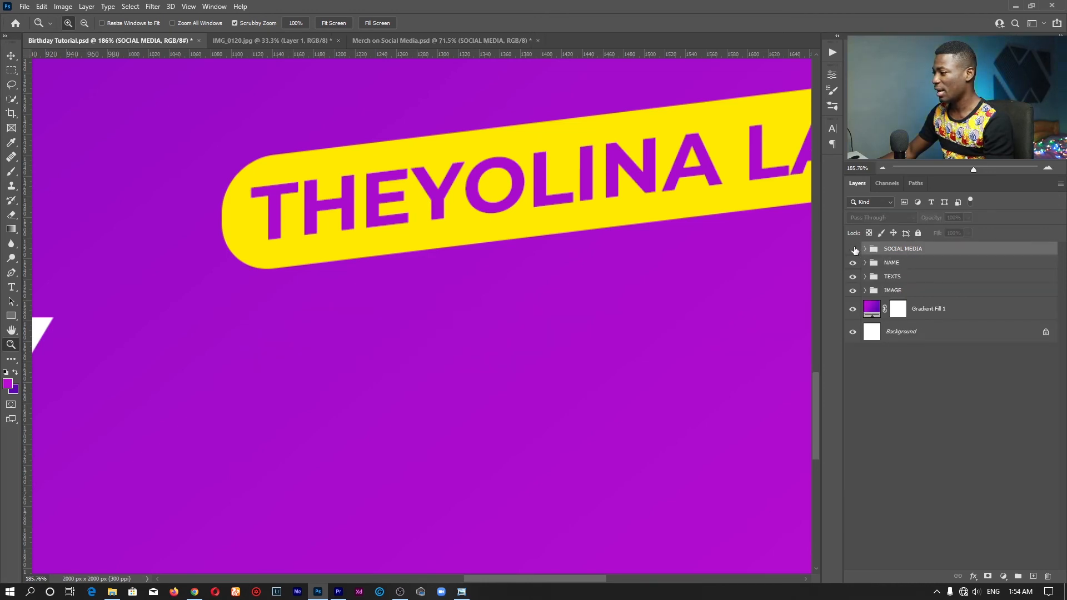
left_click(854, 250)
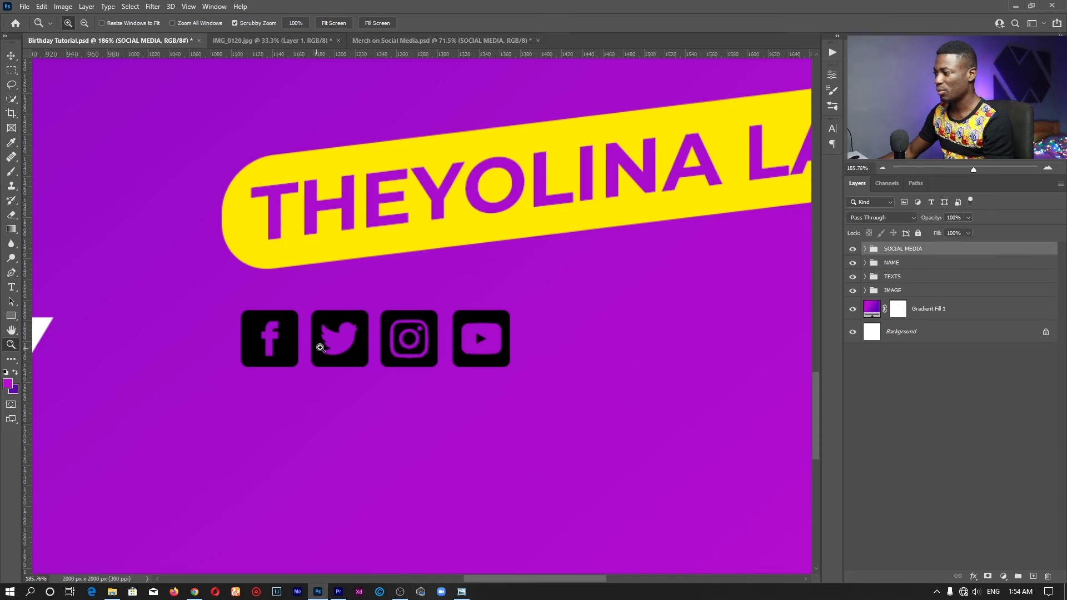
Add a Color Overlay to the SOCIAL MEDIA group using the banner's yellow ffea00
left_click(973, 578)
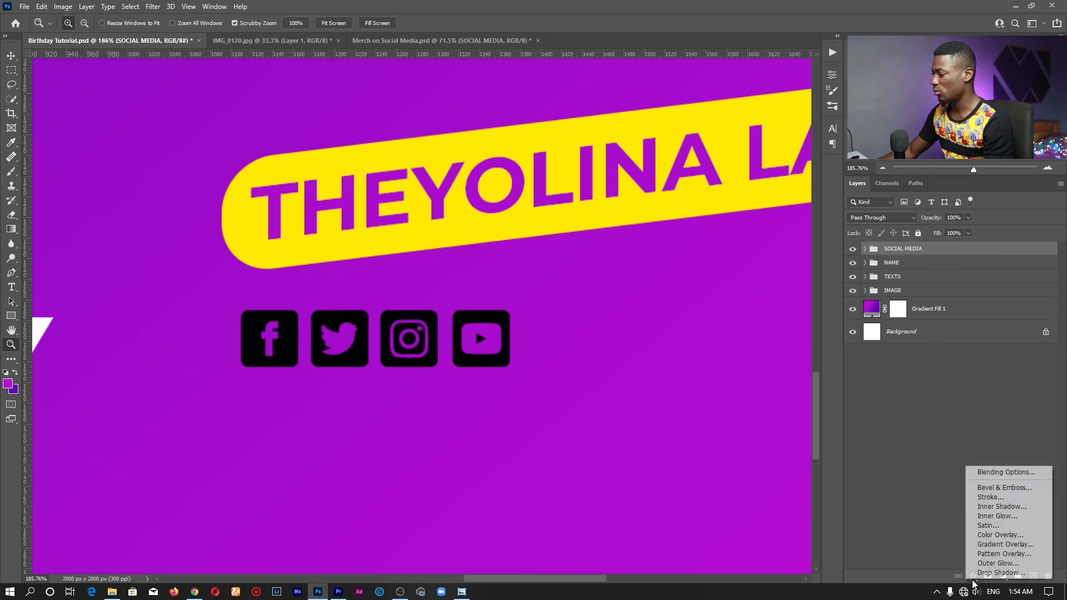
left_click(997, 537)
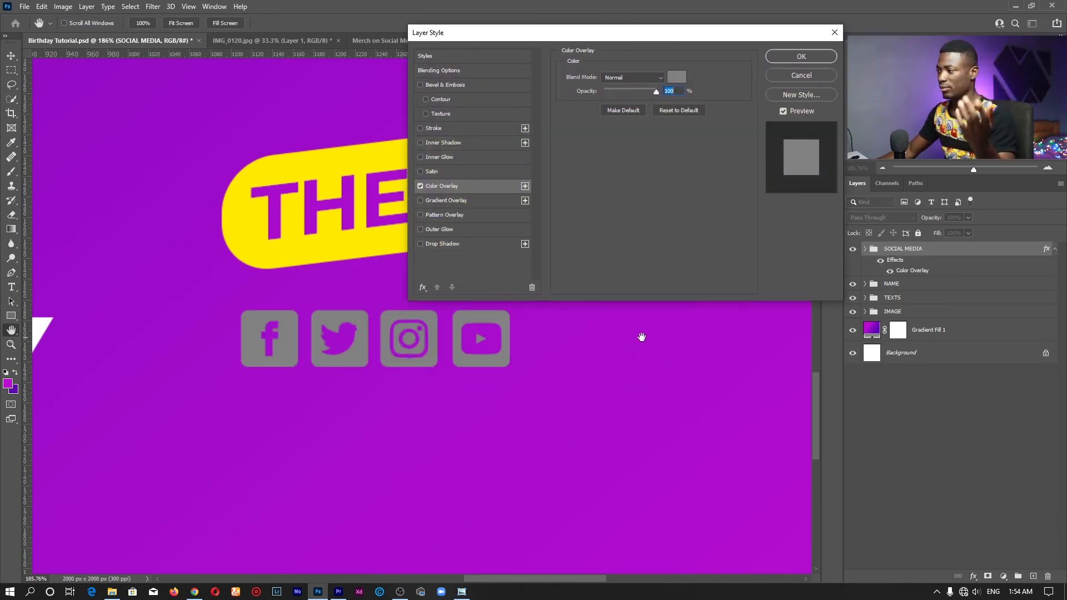
left_click_drag(675, 39, 669, 27)
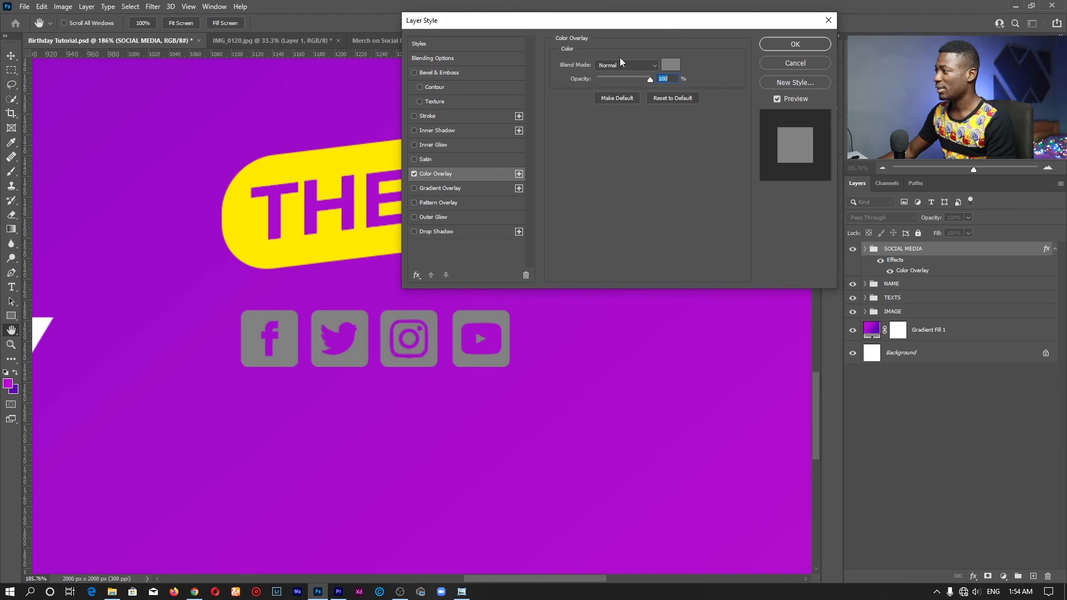
left_click(672, 66)
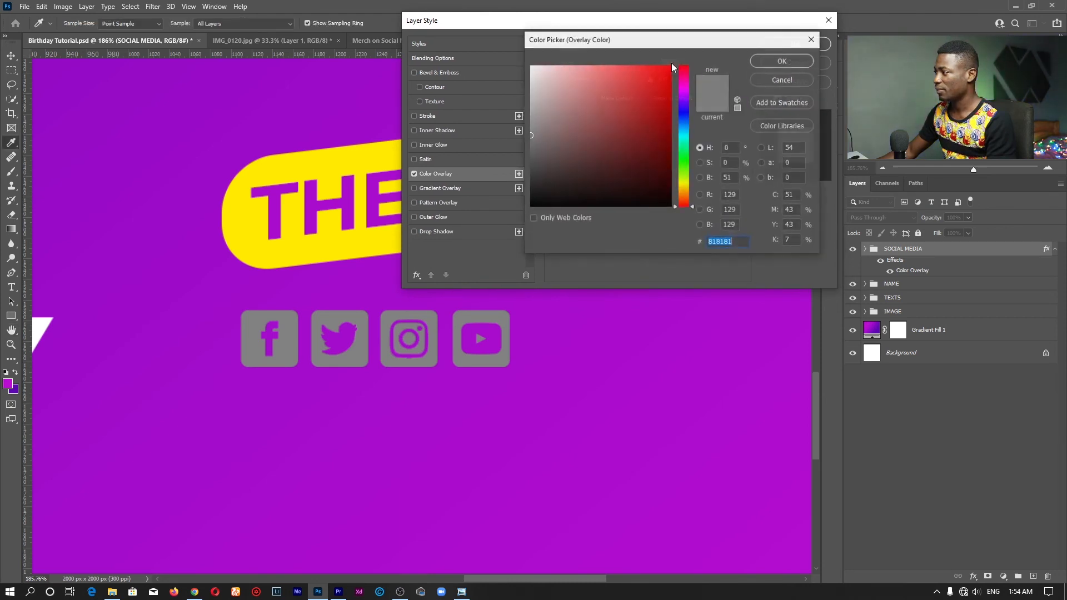
left_click(319, 167)
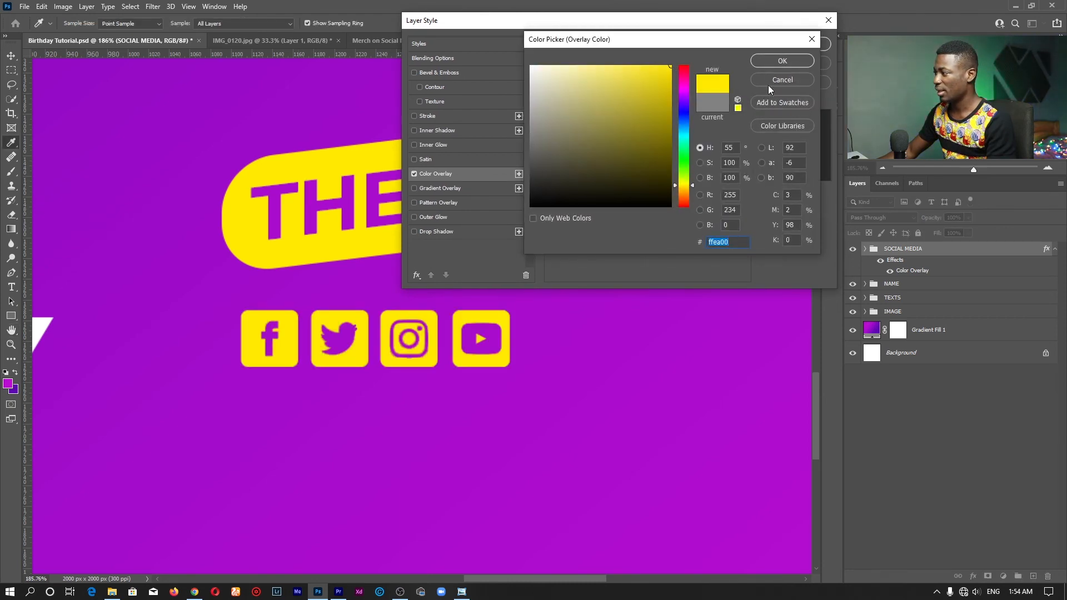
left_click(772, 61)
left_click(799, 44)
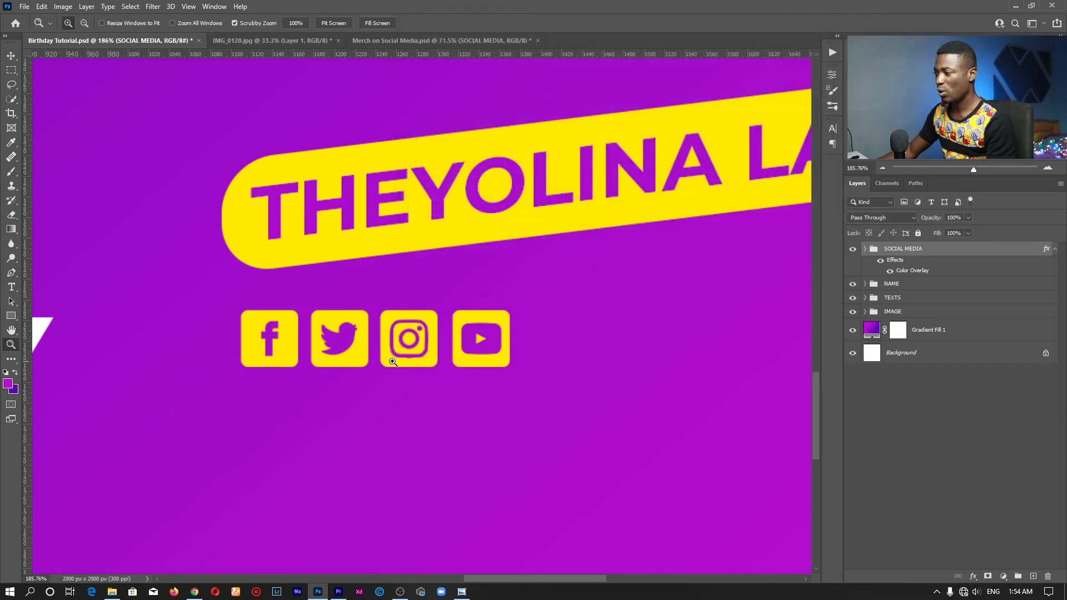
left_click_drag(303, 352, 343, 346)
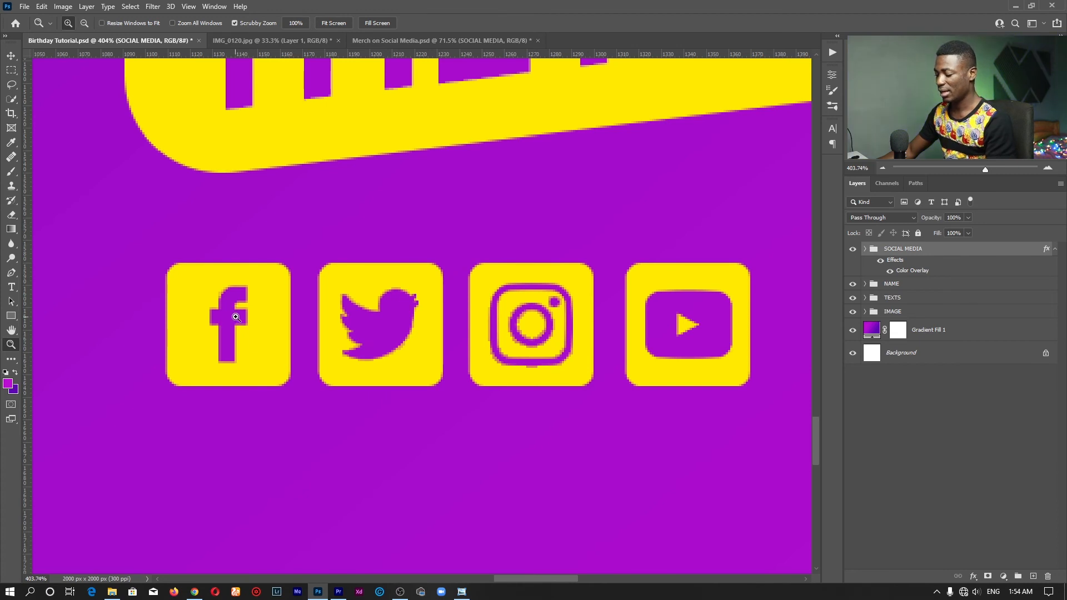
key("v")
left_click(1054, 249)
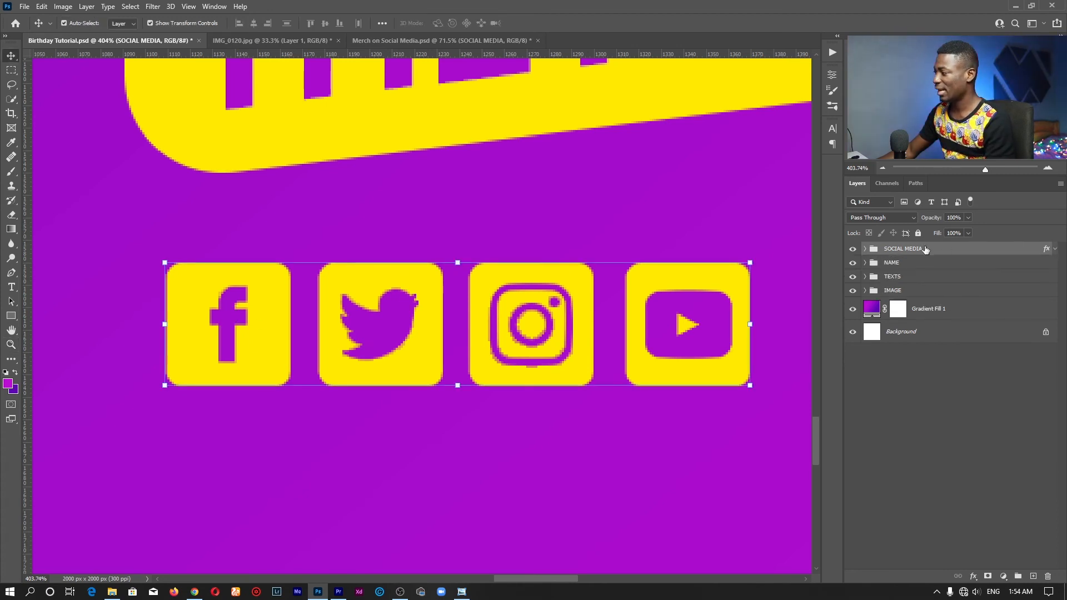
left_click(865, 249)
left_click(631, 330)
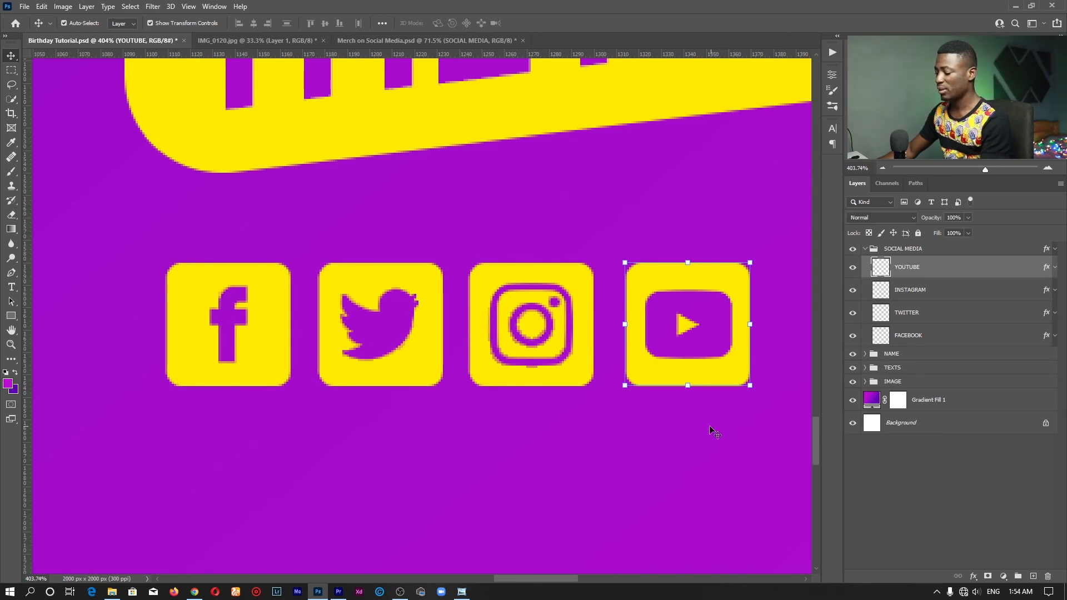
key("w")
left_click(690, 276)
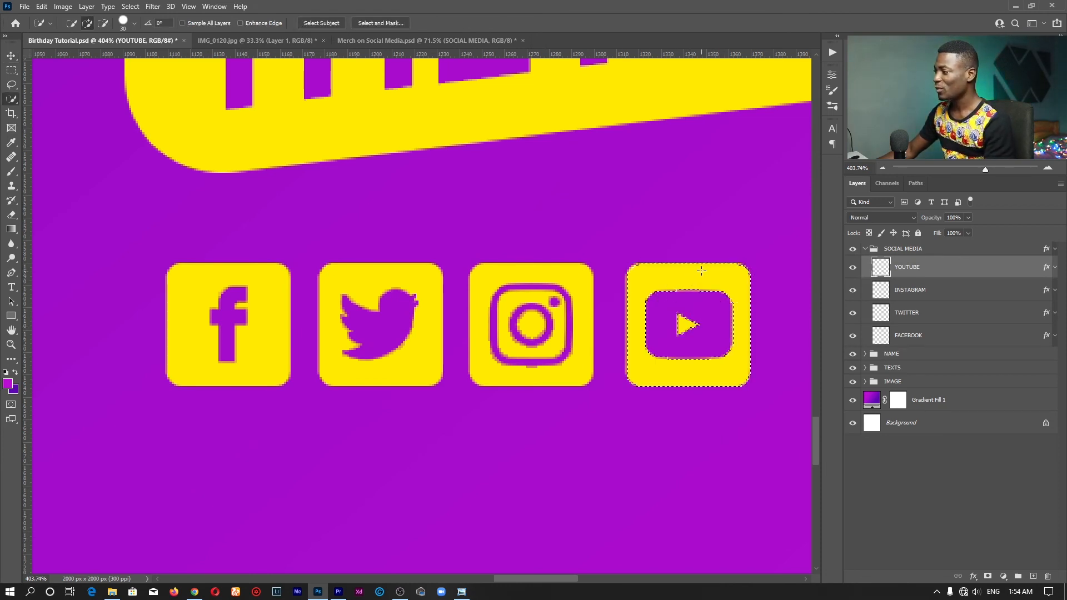
key("shift+w")
key("shift+w")
key("shift+w")
key("shift+w")
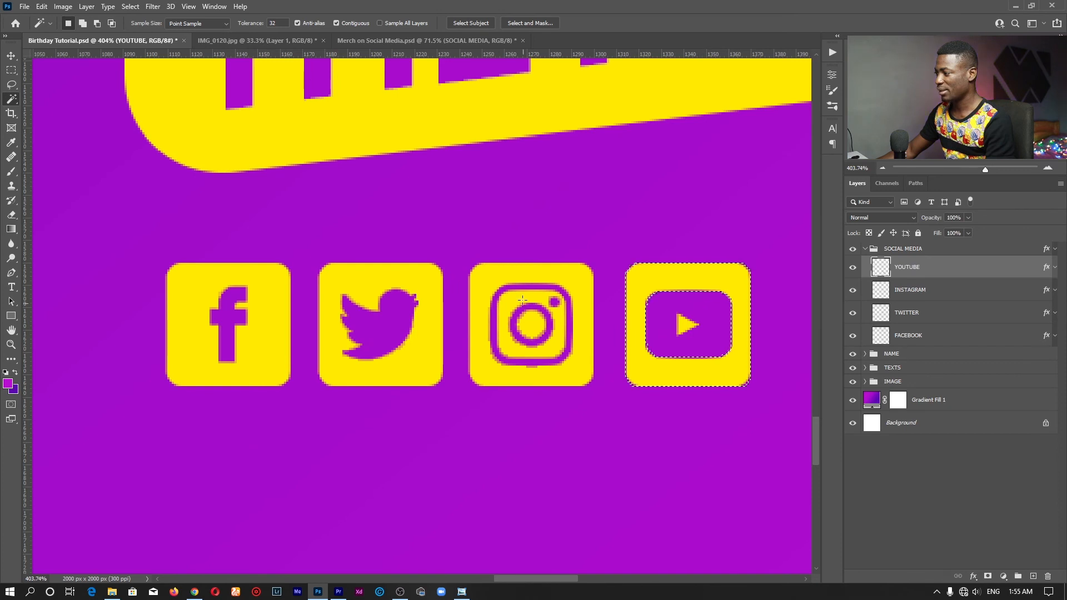
left_click(517, 274)
left_click(910, 287)
left_click(546, 277)
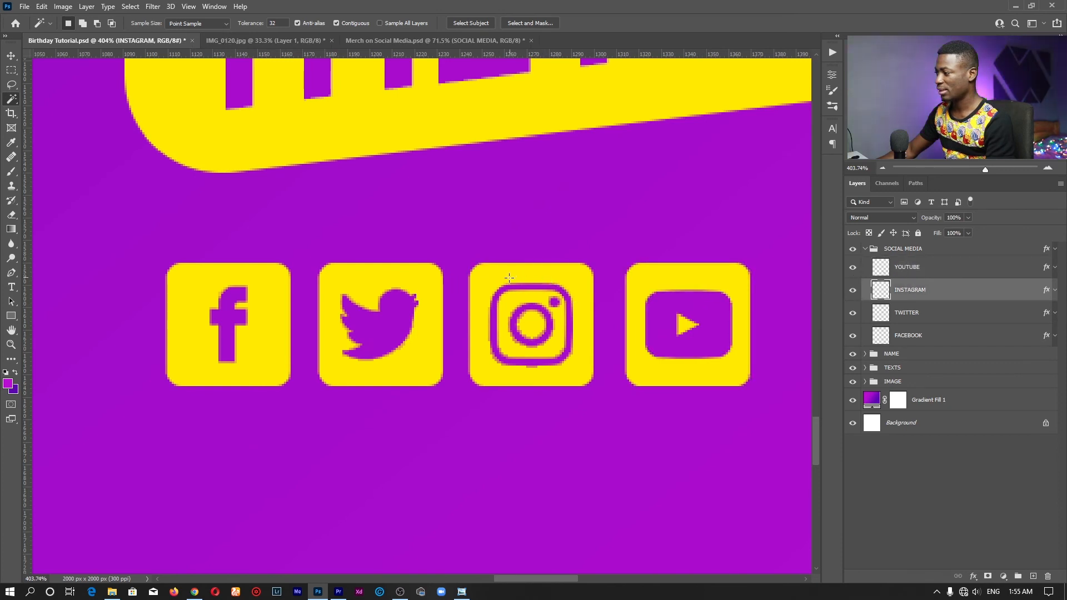
left_click(502, 298)
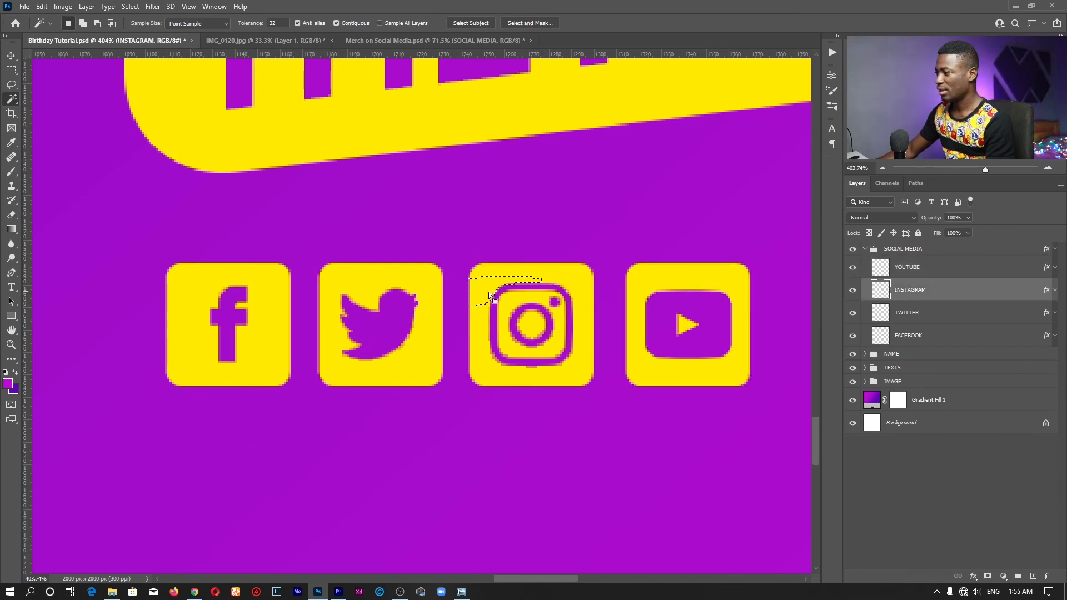
left_click(512, 324)
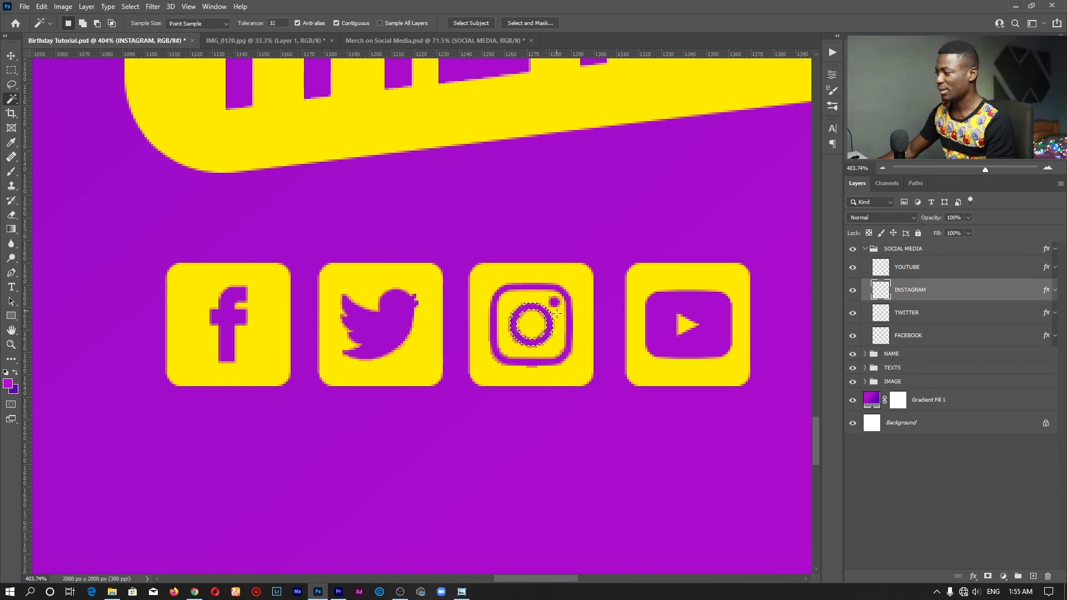
left_click(907, 312)
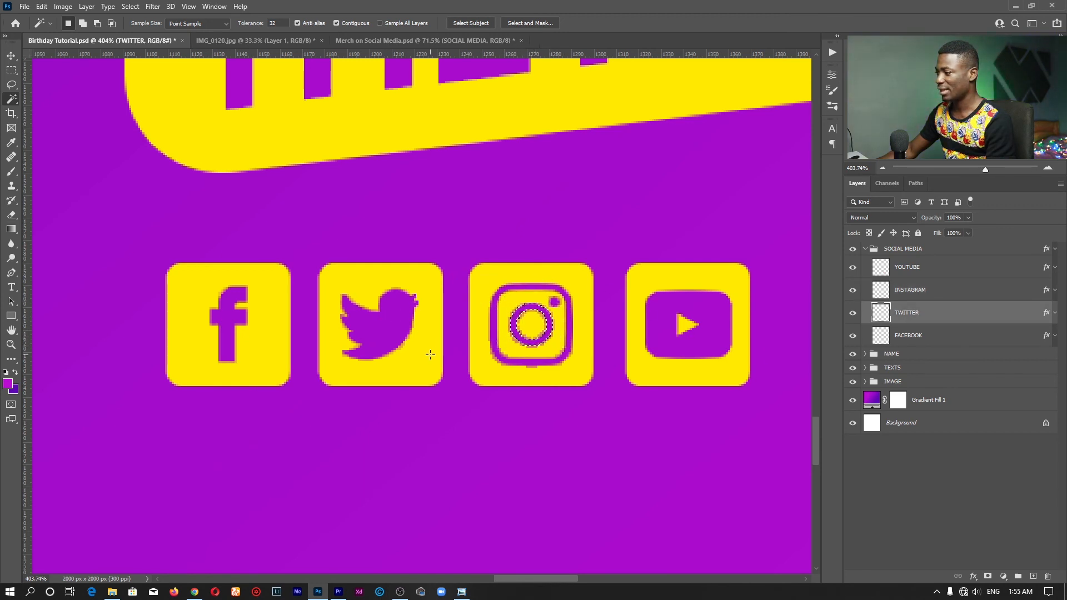
left_click(364, 257)
key("ctrl+d")
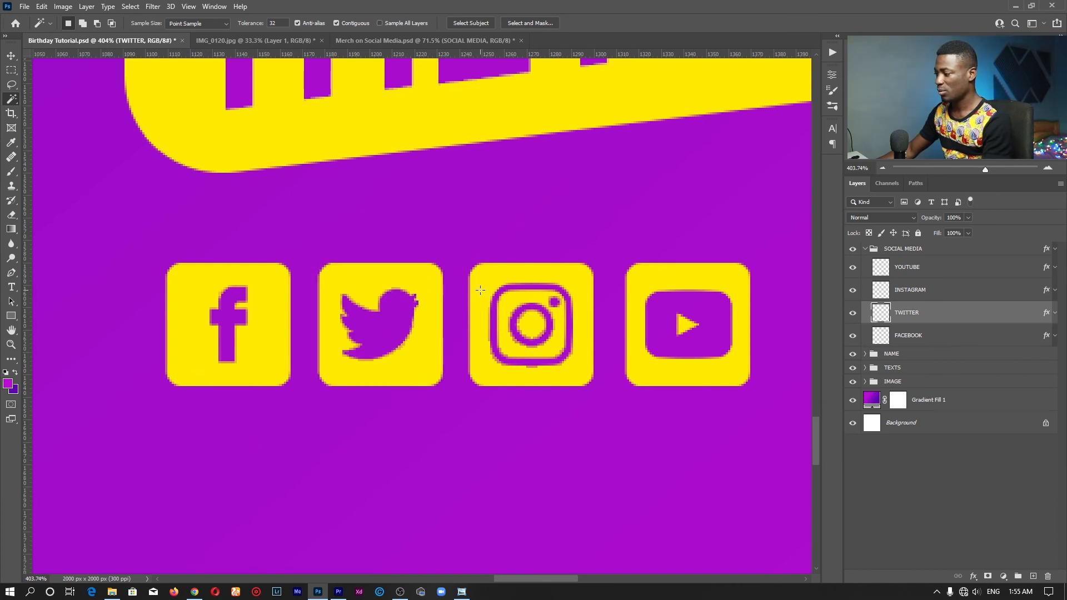
key("z")
left_click(346, 23)
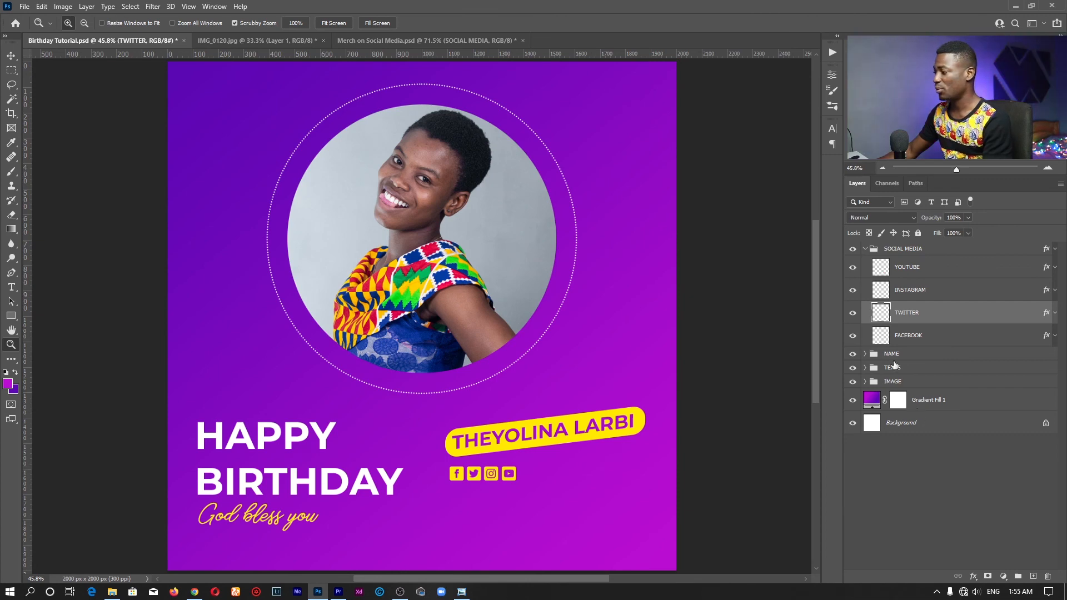
left_click(867, 250)
left_click_drag(528, 486, 596, 460)
key("v")
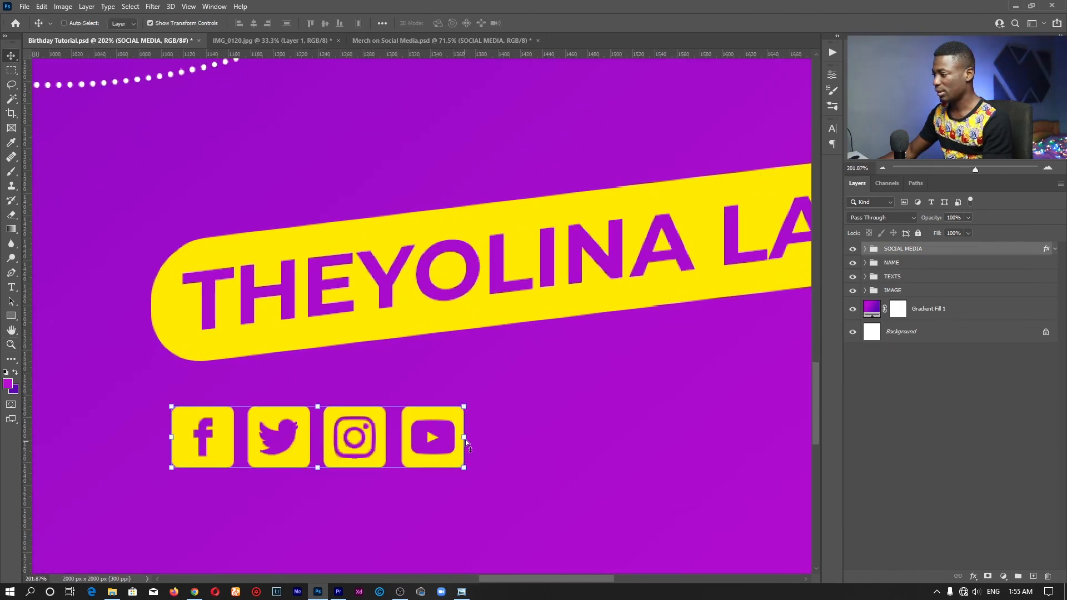
left_click_drag(464, 434, 463, 404)
left_click_drag(340, 417, 324, 399)
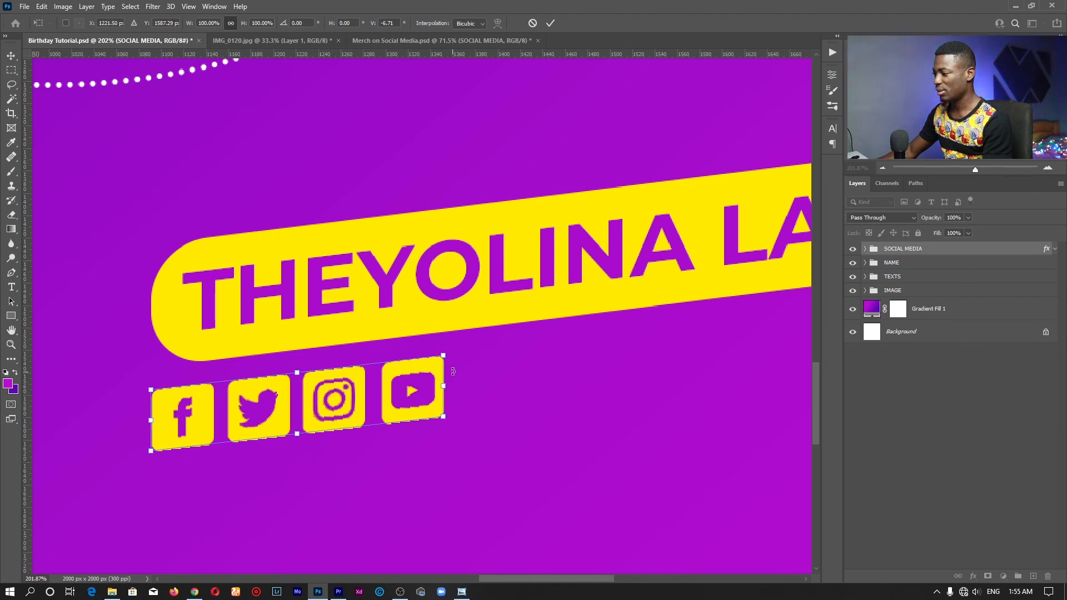
left_click_drag(445, 388, 442, 388)
left_click(552, 23)
key("z")
left_click(332, 22)
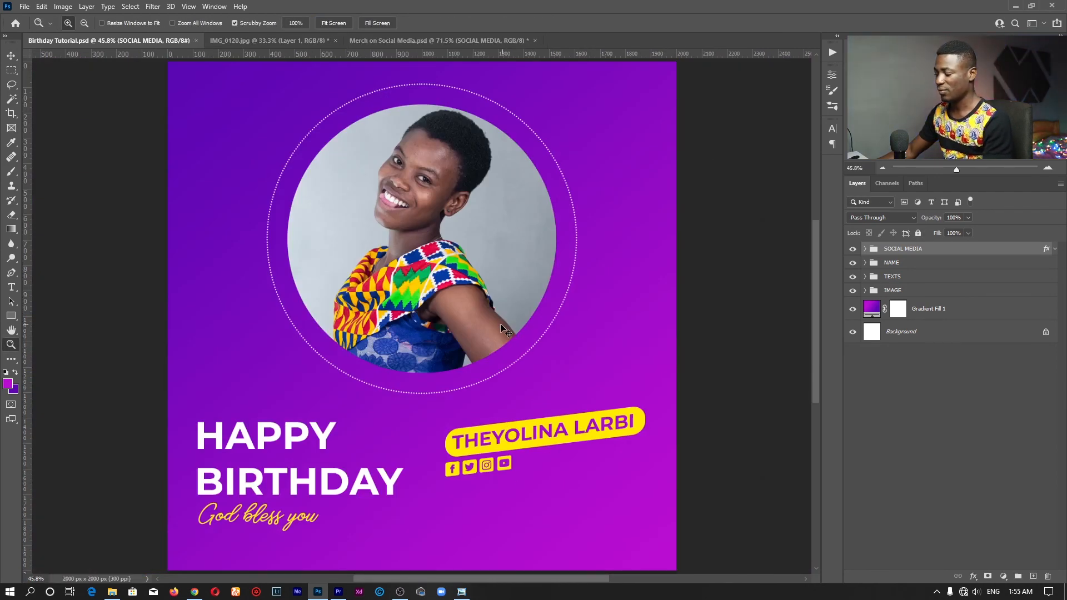
key("ctrl+z")
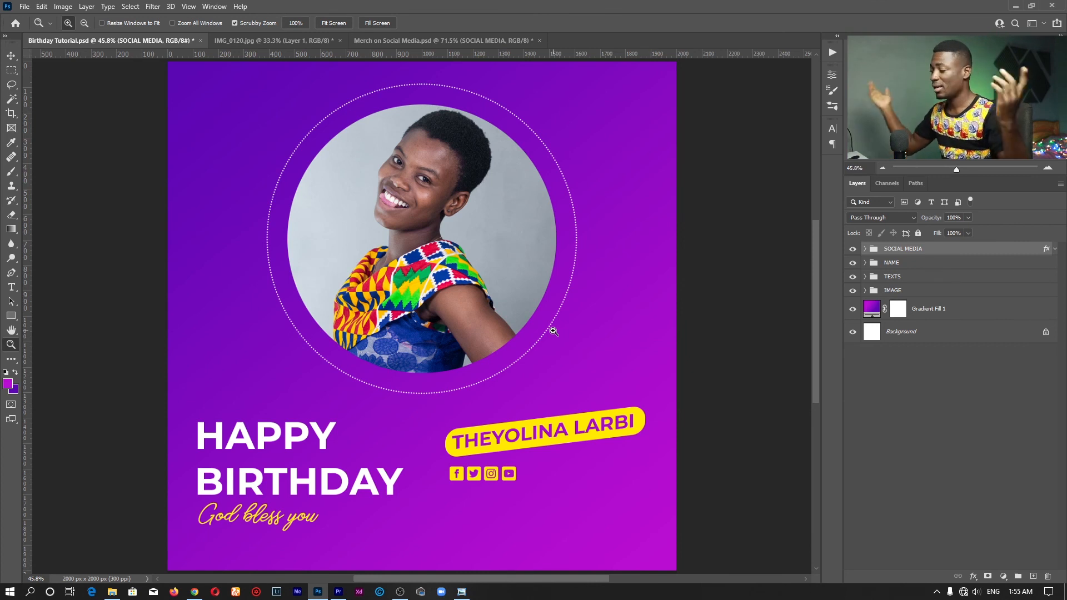